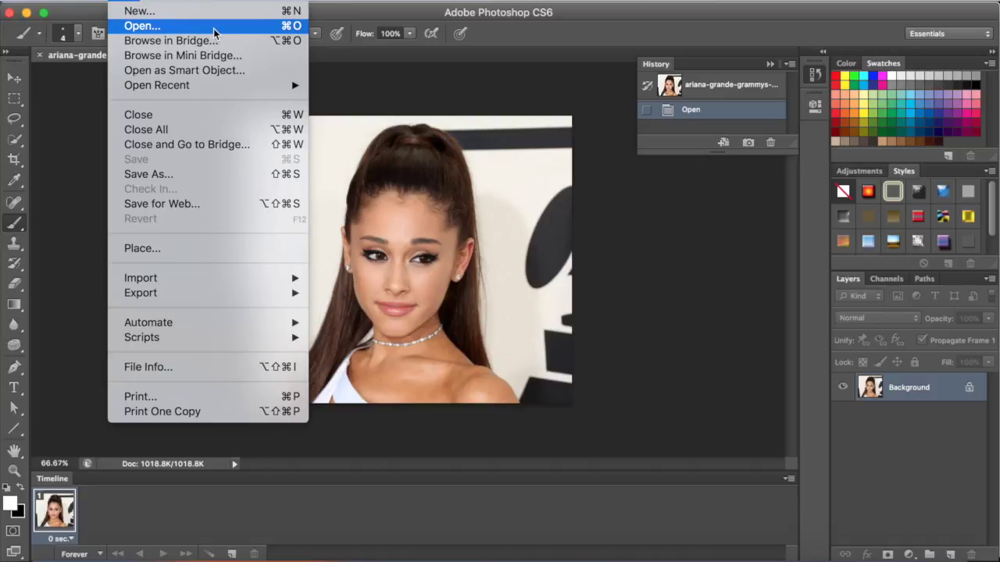
# Duplicate the Background layer under the default name Background copy.
pyautogui.click(566, 205)
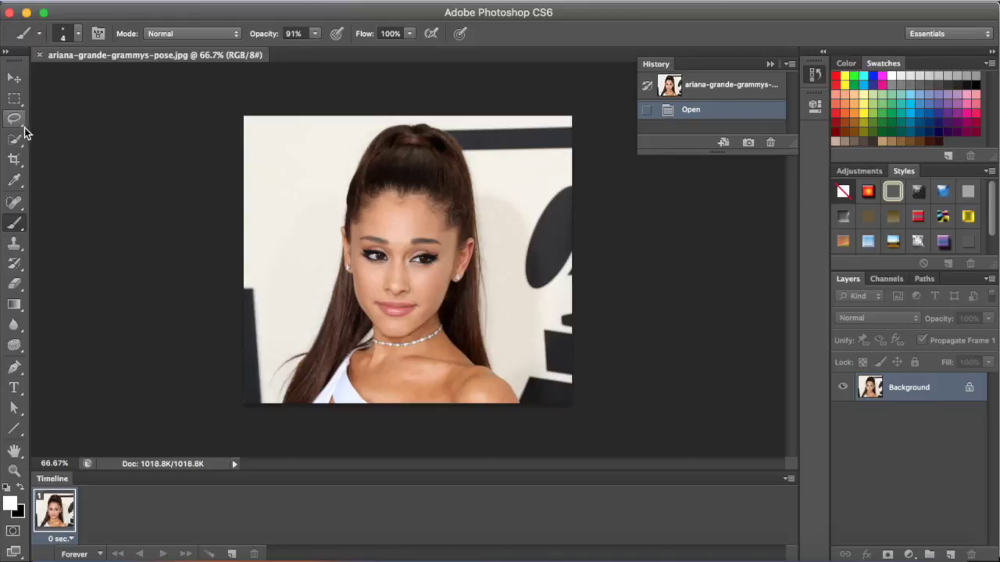
pyautogui.rightClick(920, 402)
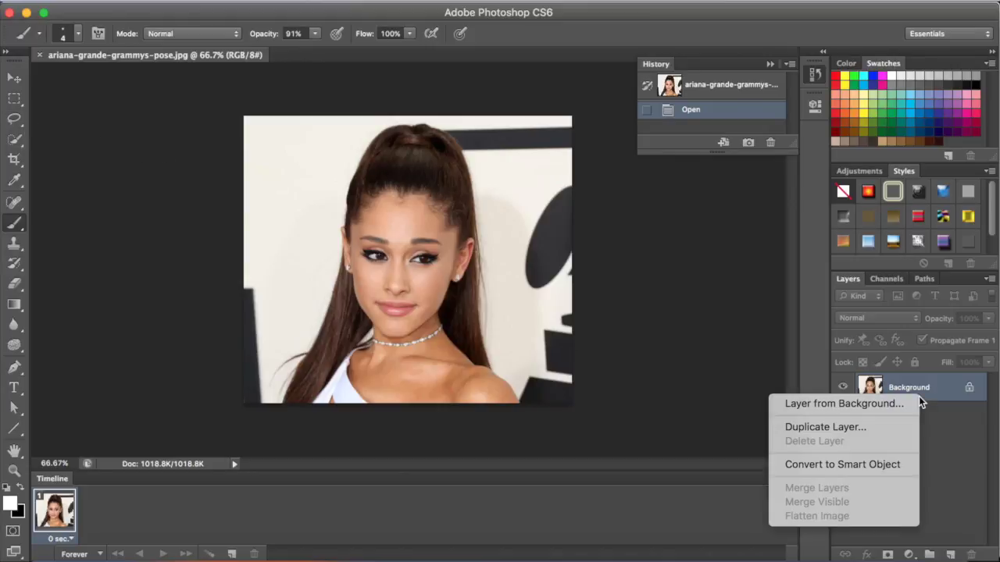
pyautogui.click(899, 431)
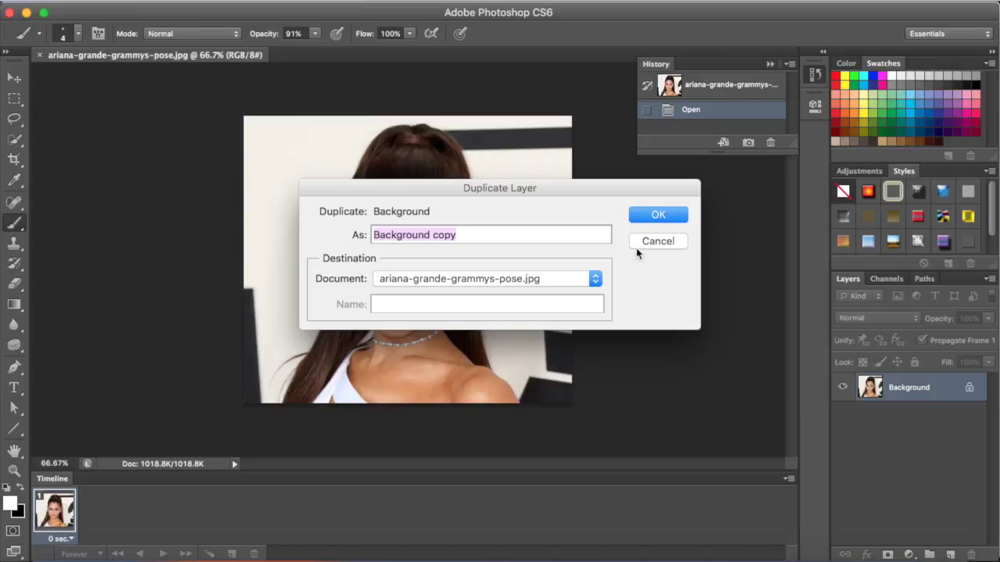
pyautogui.click(637, 218)
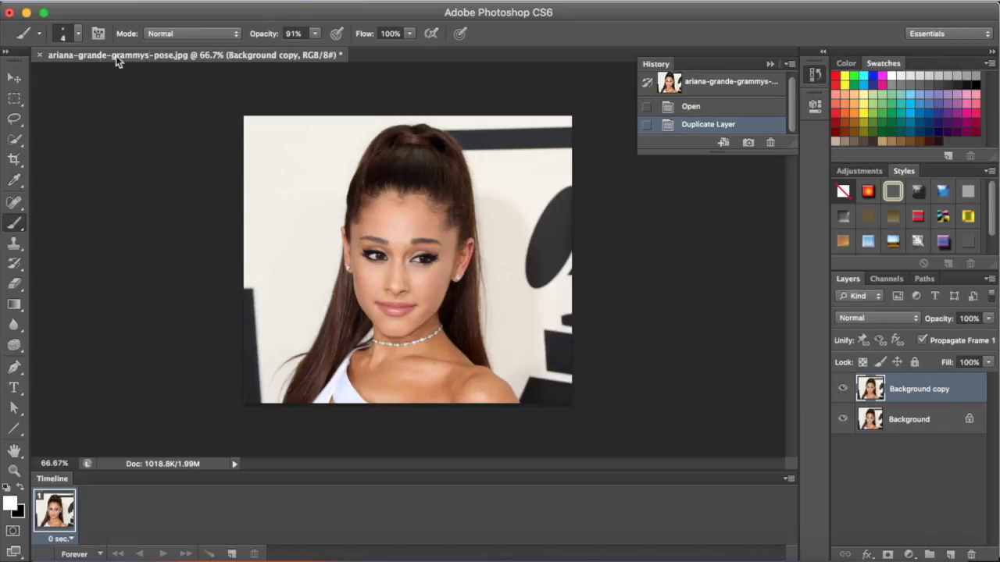
# Lasso a loose selection around the hair, leaving out the centre of the face and the chest.
pyautogui.click(15, 122)
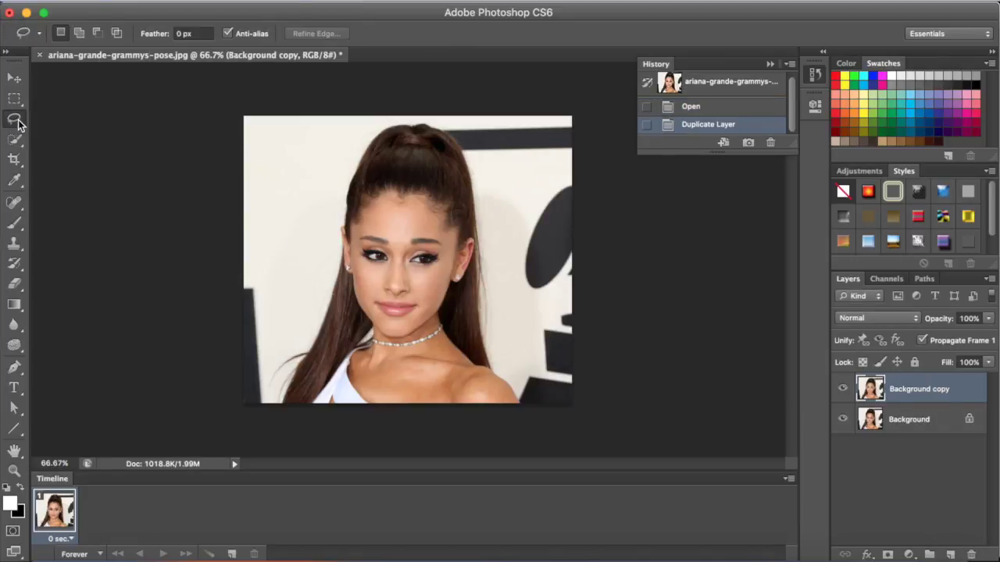
pyautogui.moveTo(363, 138); pyautogui.dragTo(348, 153)
pyautogui.moveTo(327, 217)
pyautogui.mouseDown()
pyautogui.moveTo(309, 316)
pyautogui.moveTo(291, 347)
pyautogui.mouseUp()
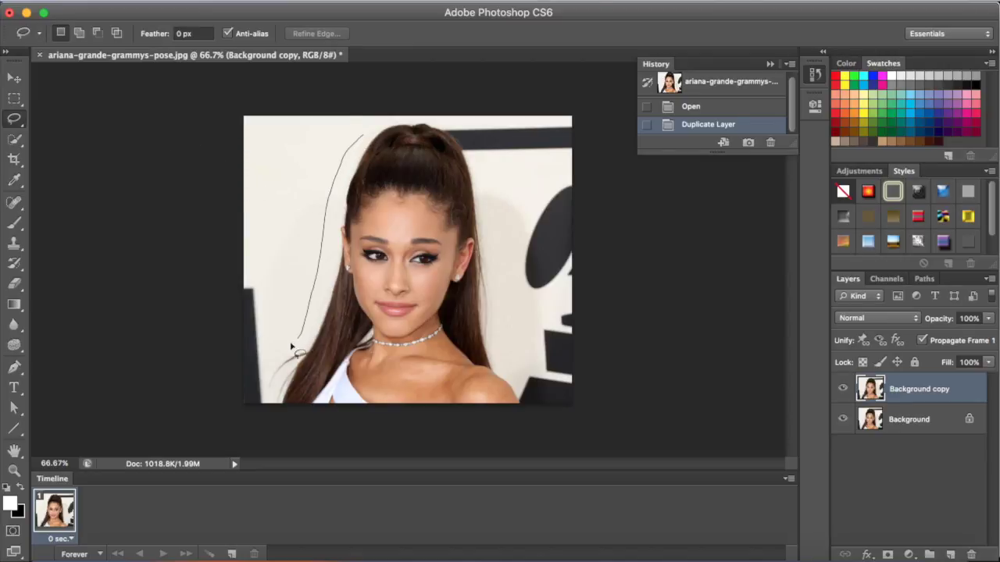
pyautogui.moveTo(258, 393)
pyautogui.mouseDown()
pyautogui.moveTo(274, 425)
pyautogui.moveTo(331, 438)
pyautogui.moveTo(380, 345)
pyautogui.mouseUp()
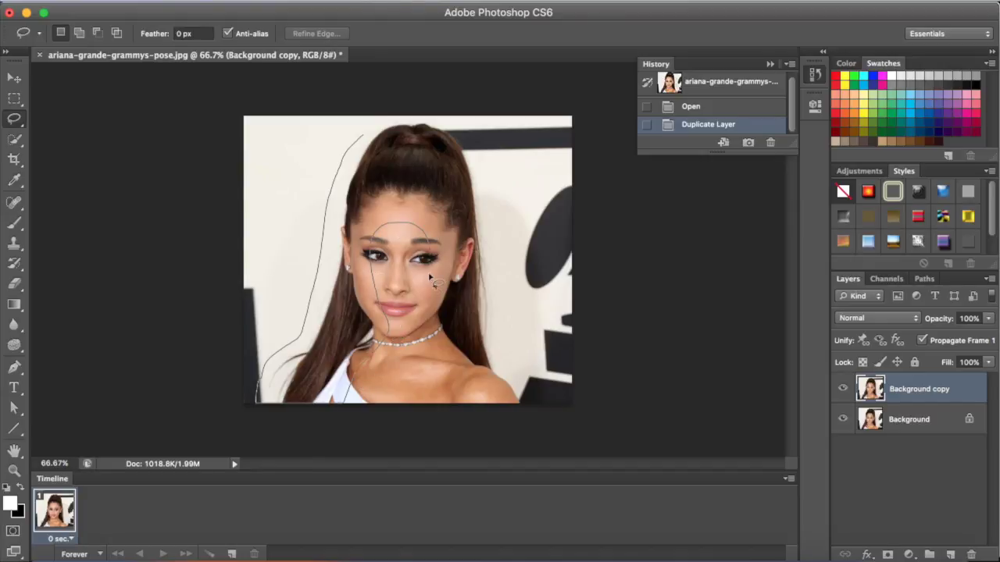
pyautogui.moveTo(499, 333)
pyautogui.mouseDown()
pyautogui.moveTo(489, 144)
pyautogui.moveTo(455, 108)
pyautogui.moveTo(387, 118)
pyautogui.moveTo(364, 136)
pyautogui.mouseUp()
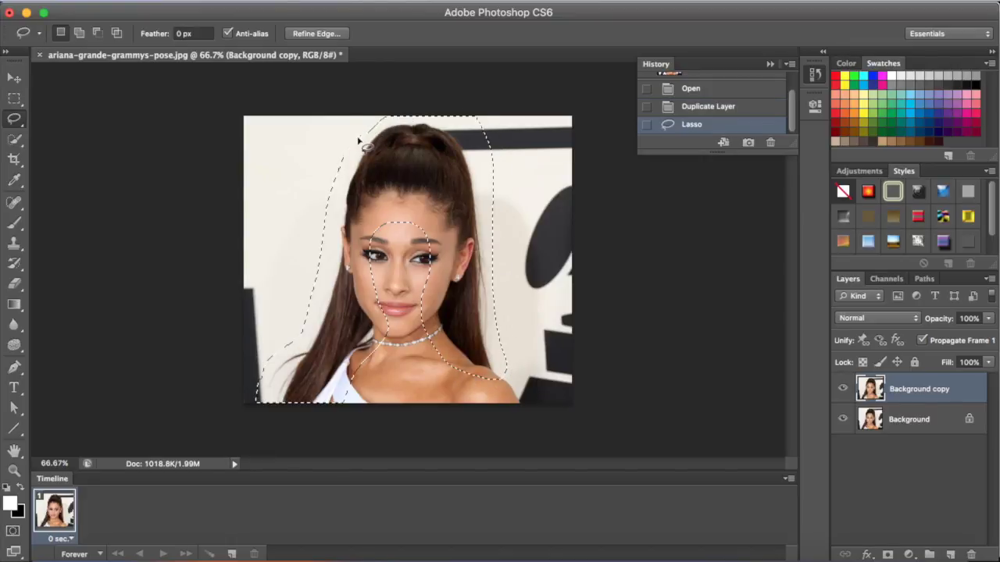
# Apply a Brightness/Contrast adjustment to the hair selection with brightness 61 and contrast -22.
pyautogui.click(198, 2)
pyautogui.moveTo(202, 42)
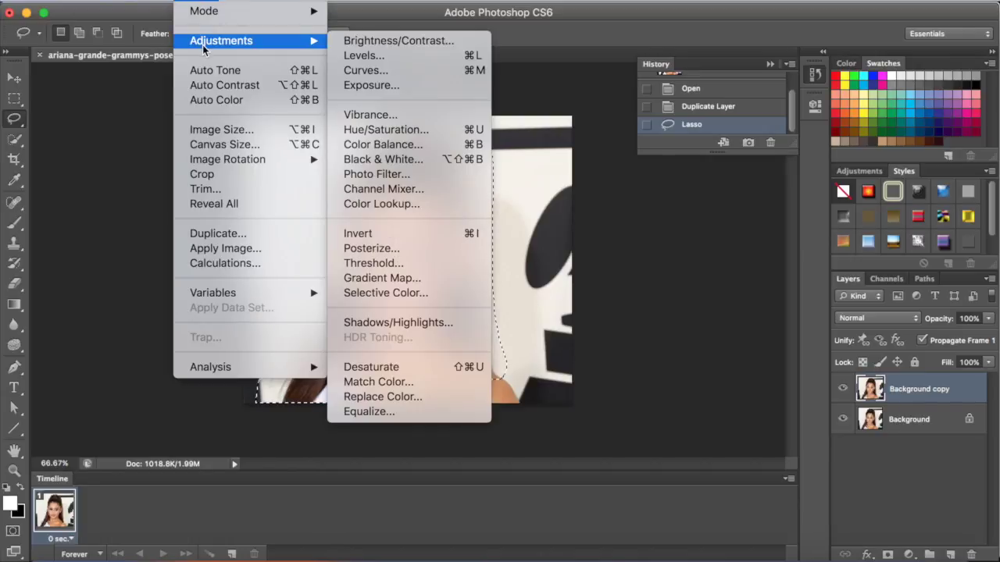
pyautogui.click(366, 42)
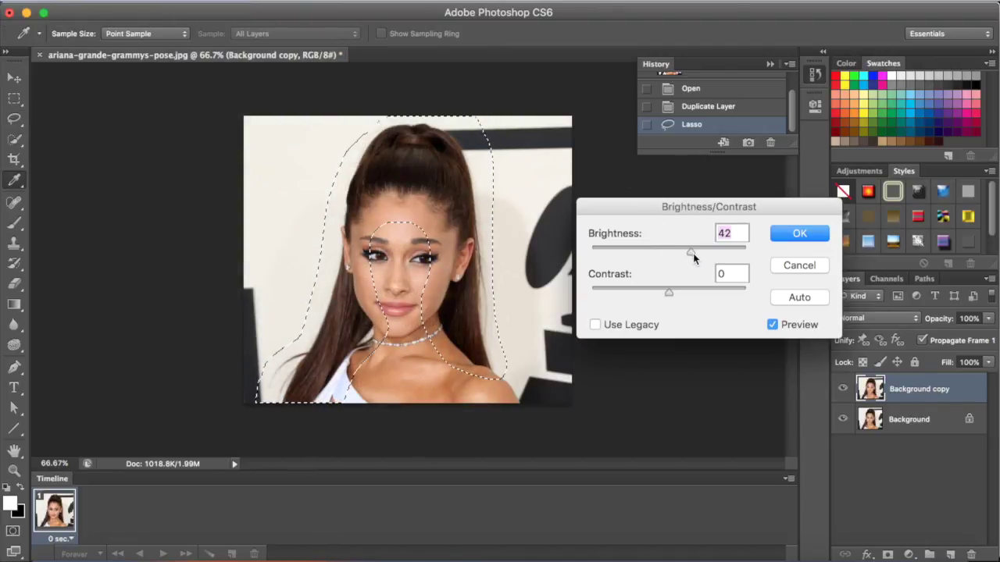
pyautogui.moveTo(693, 253); pyautogui.dragTo(700, 253)
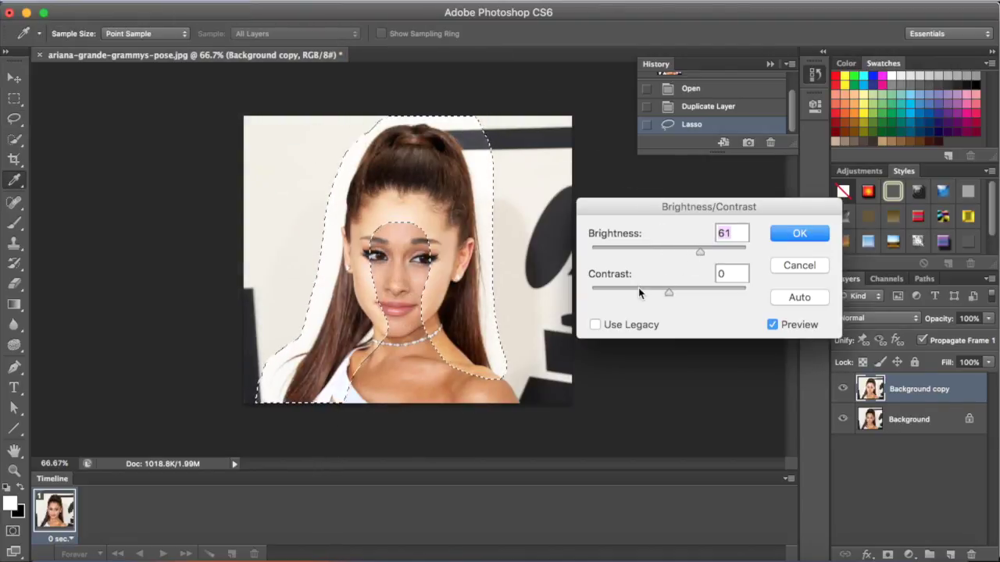
pyautogui.click(638, 289)
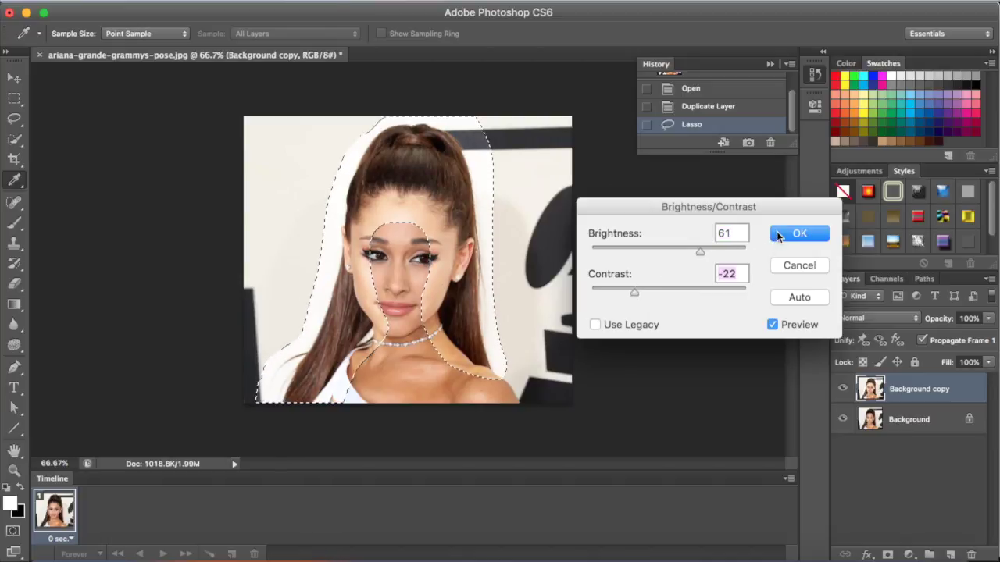
pyautogui.click(784, 237)
# Lighten the hair selection again with a second Brightness/Contrast adjustment at brightness 29 and contrast -23.
pyautogui.click(219, 1)
pyautogui.moveTo(270, 41)
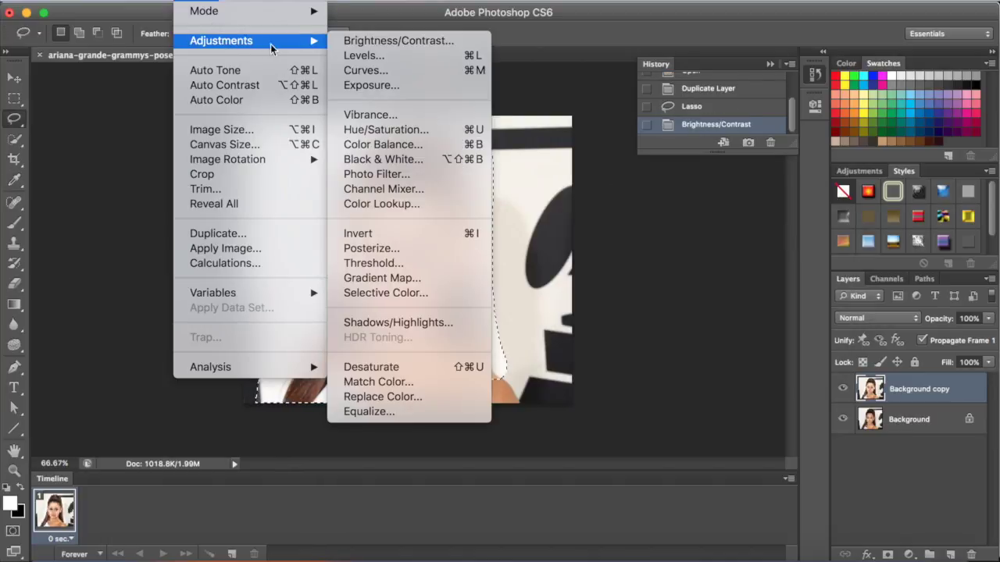
pyautogui.click(360, 40)
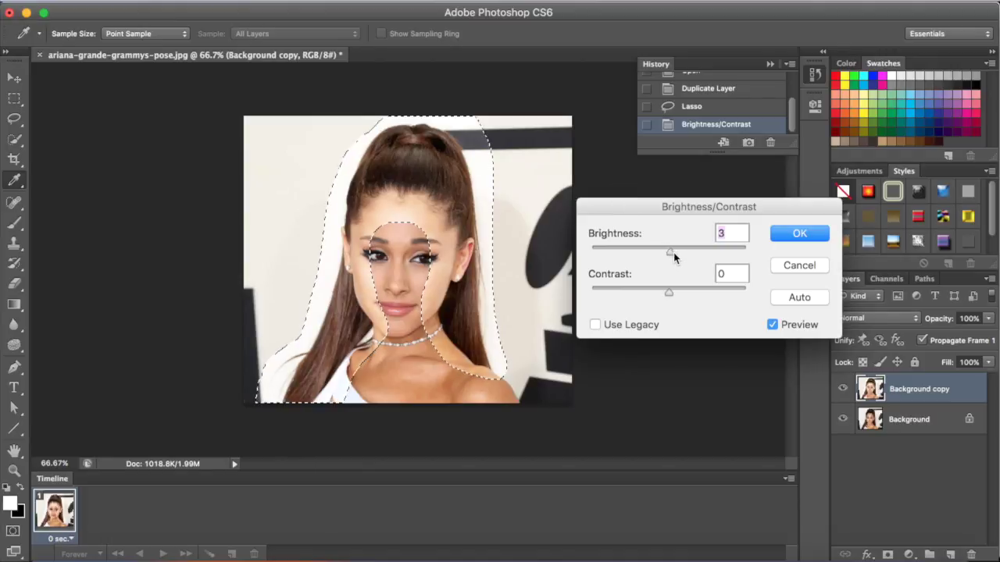
pyautogui.moveTo(674, 254); pyautogui.dragTo(683, 261)
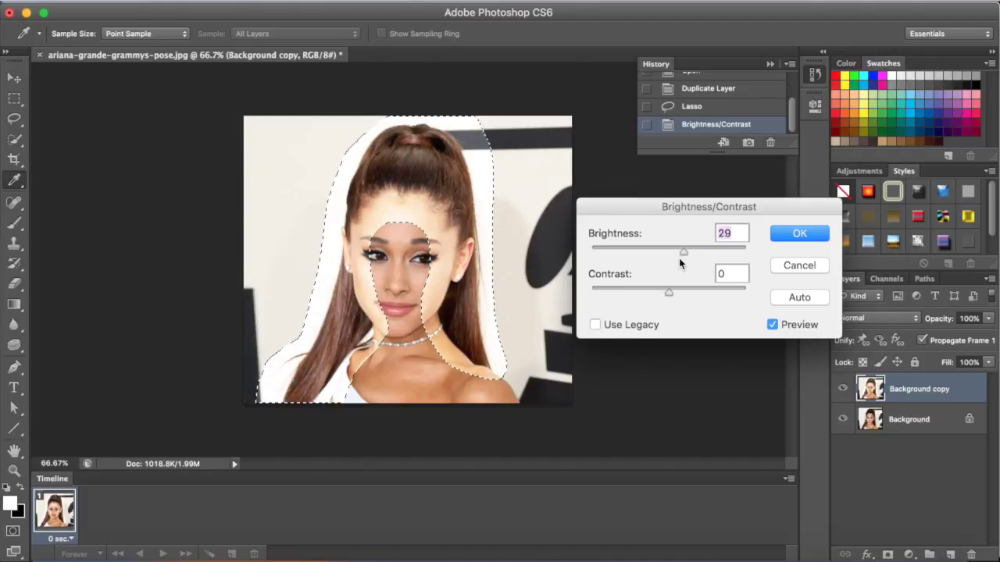
pyautogui.moveTo(642, 290); pyautogui.dragTo(632, 290)
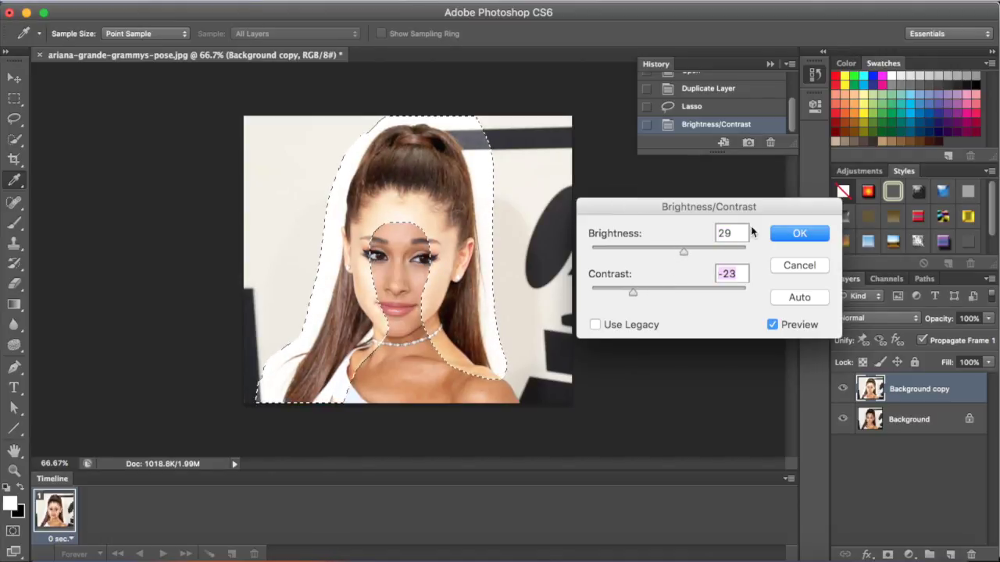
pyautogui.click(791, 236)
# Apply a Curves adjustment to the hair selection, raising the RGB curve at input 93 to output 103.
pyautogui.click(191, 0)
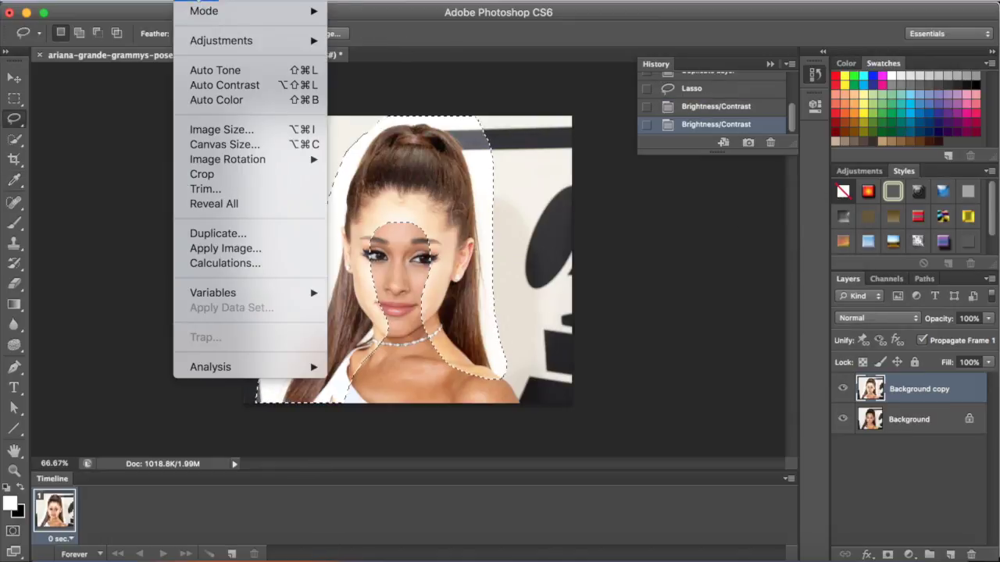
pyautogui.moveTo(286, 40)
pyautogui.click(364, 69)
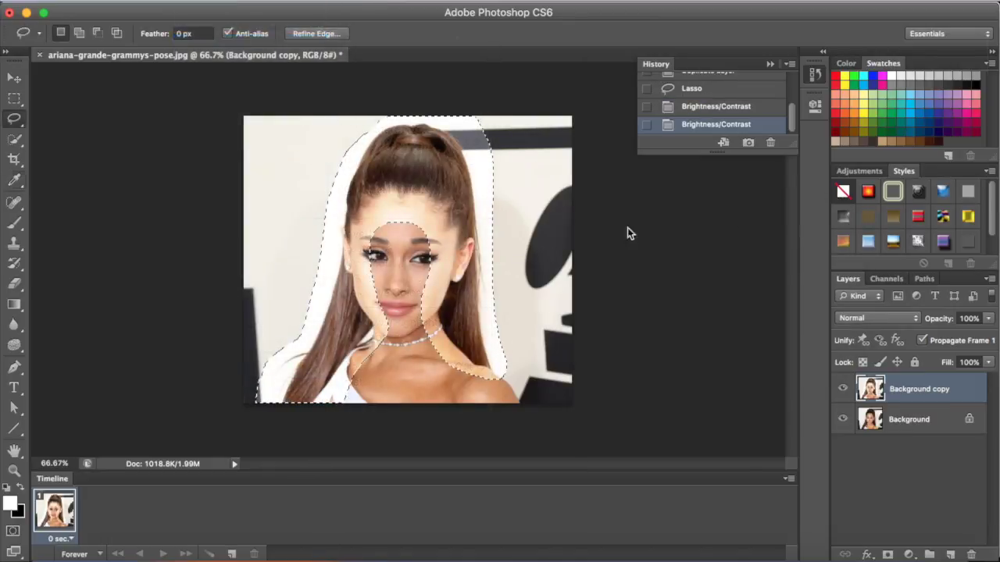
pyautogui.moveTo(749, 233); pyautogui.dragTo(747, 231)
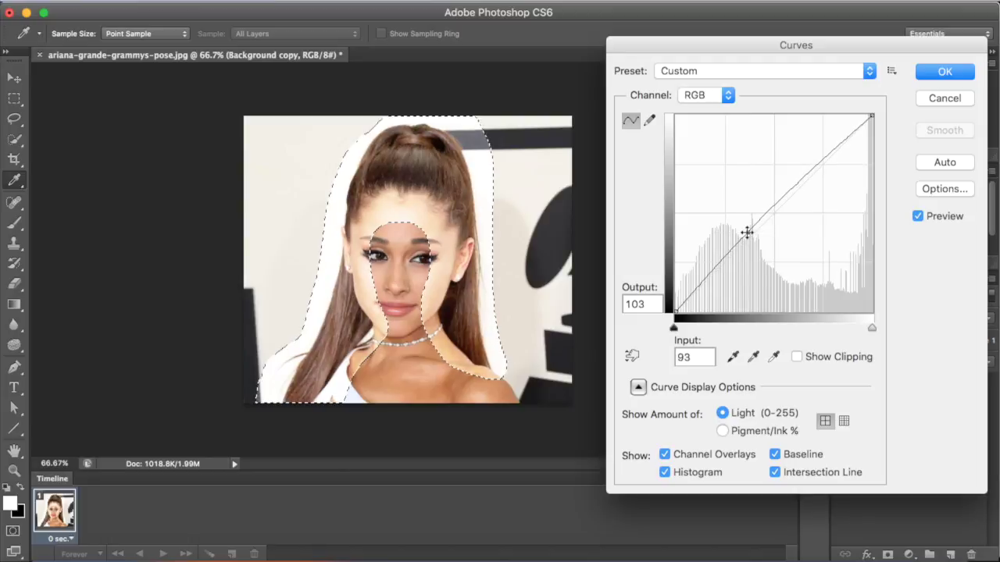
pyautogui.click(942, 71)
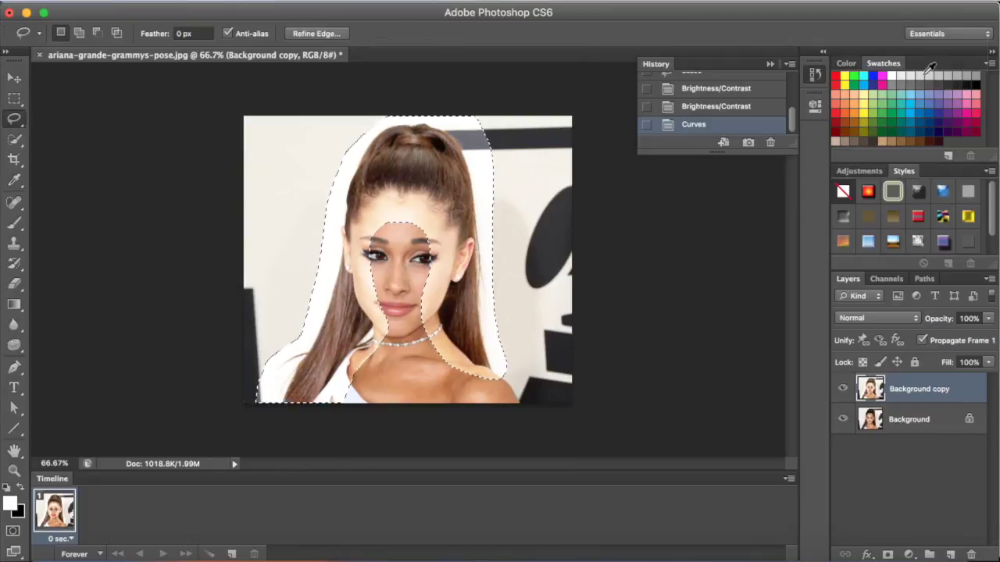
# Start a Hue/Saturation adjustment on the hair selection with Colorize enabled and the Cyanotype preset.
pyautogui.click(200, 1)
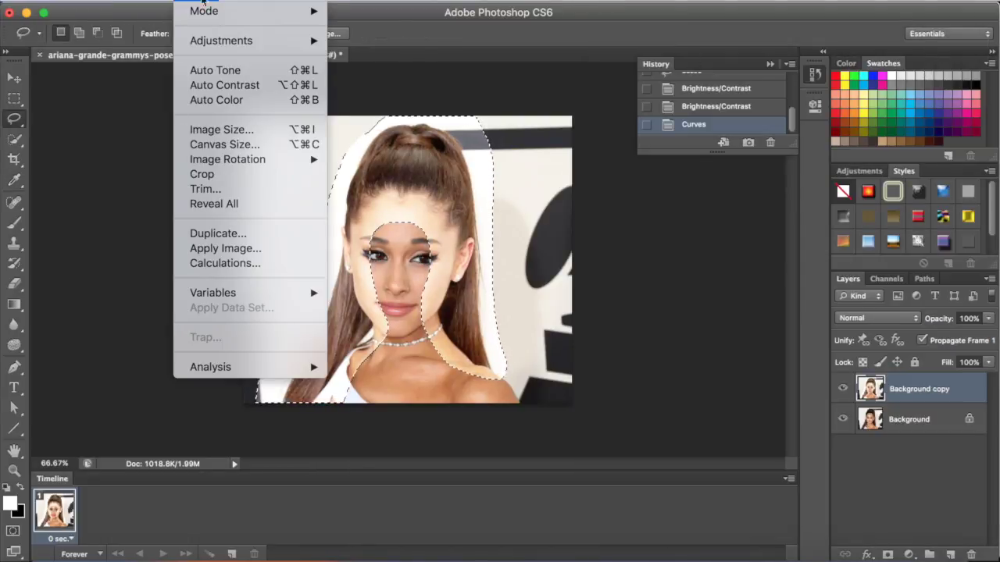
pyautogui.moveTo(272, 44)
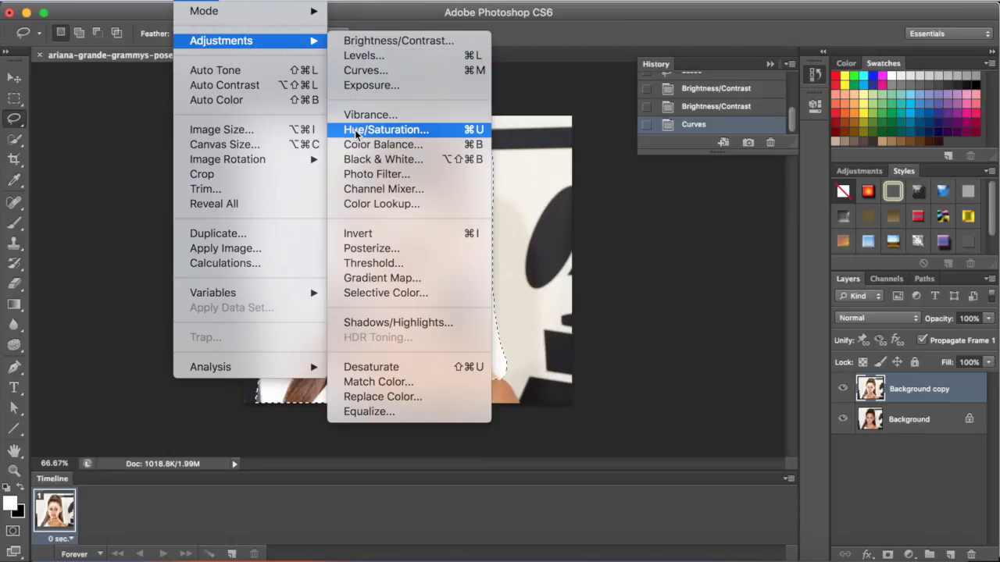
pyautogui.click(386, 130)
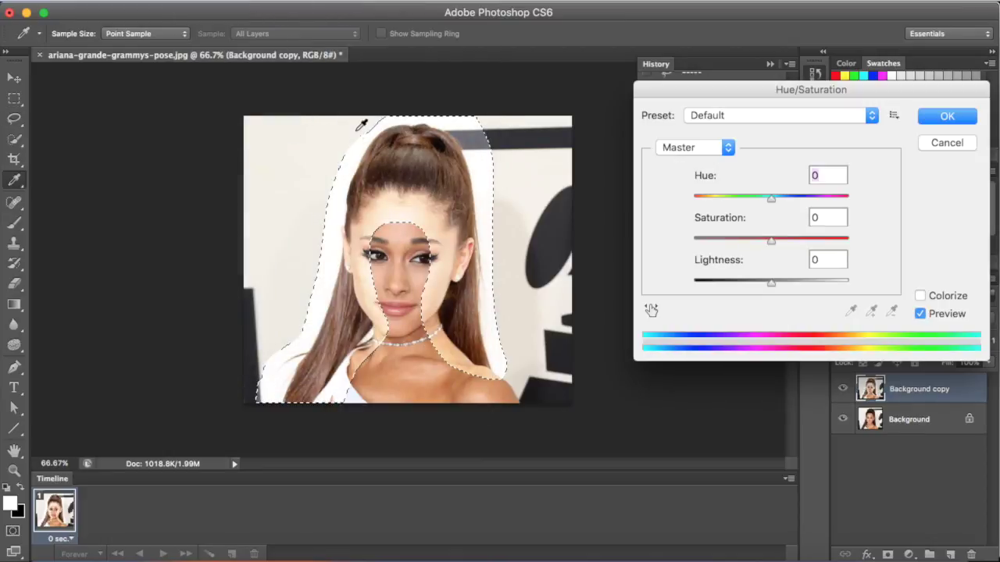
pyautogui.click(922, 296)
pyautogui.click(735, 115)
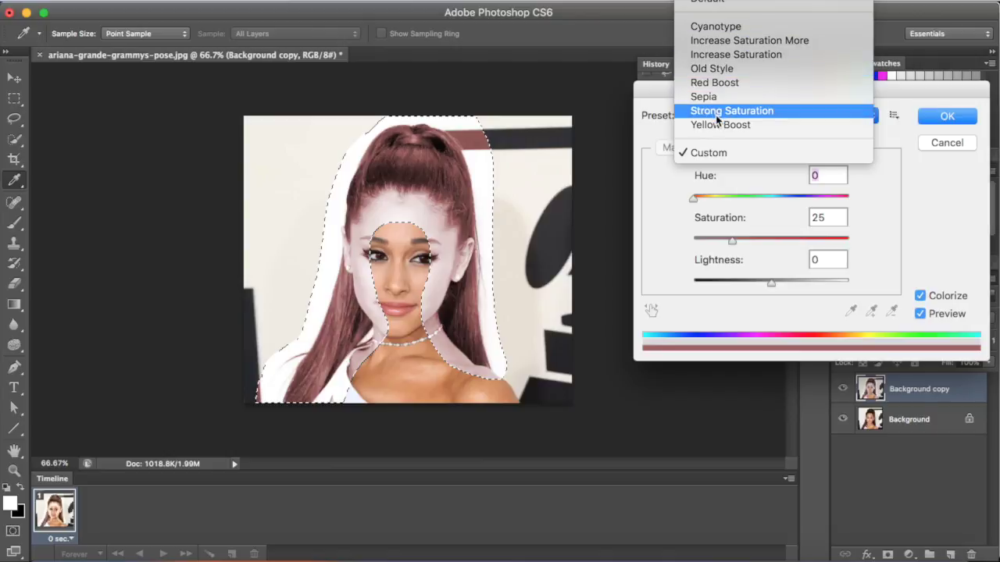
pyautogui.click(731, 30)
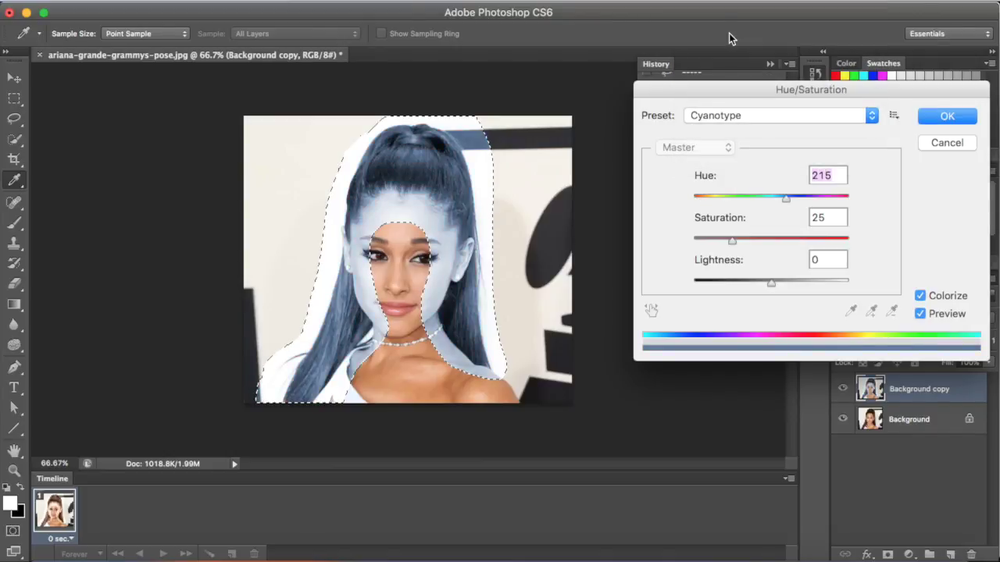
# Shift the colorize hue to 347 for a dusky pink tint and apply the adjustment.
pyautogui.moveTo(789, 204); pyautogui.dragTo(833, 212)
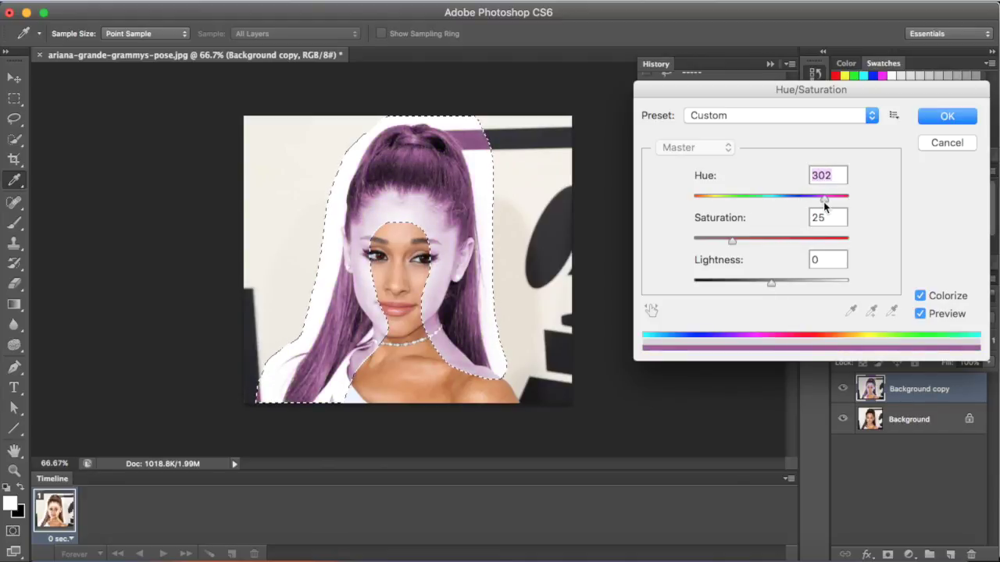
pyautogui.moveTo(820, 204); pyautogui.dragTo(842, 204)
pyautogui.moveTo(846, 200); pyautogui.dragTo(845, 202)
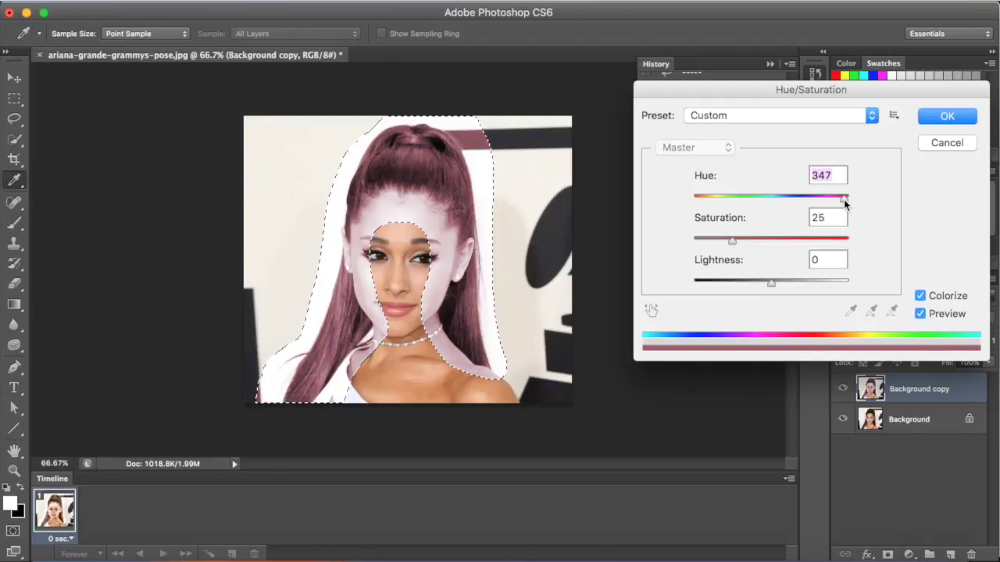
pyautogui.click(946, 116)
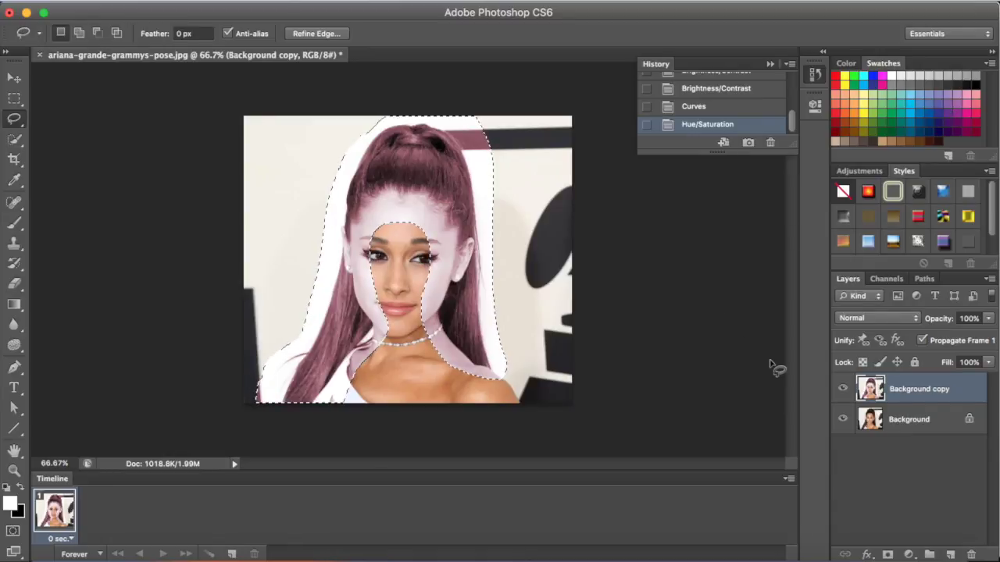
# Add a layer mask from the hair selection and ready a 45 px brush with black as the foreground colour.
pyautogui.click(888, 554)
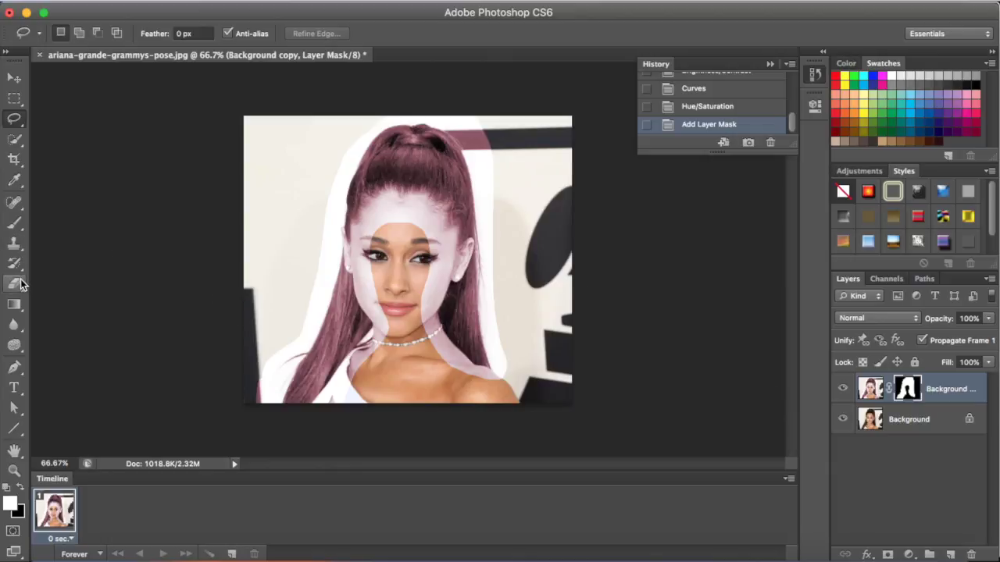
pyautogui.click(13, 223)
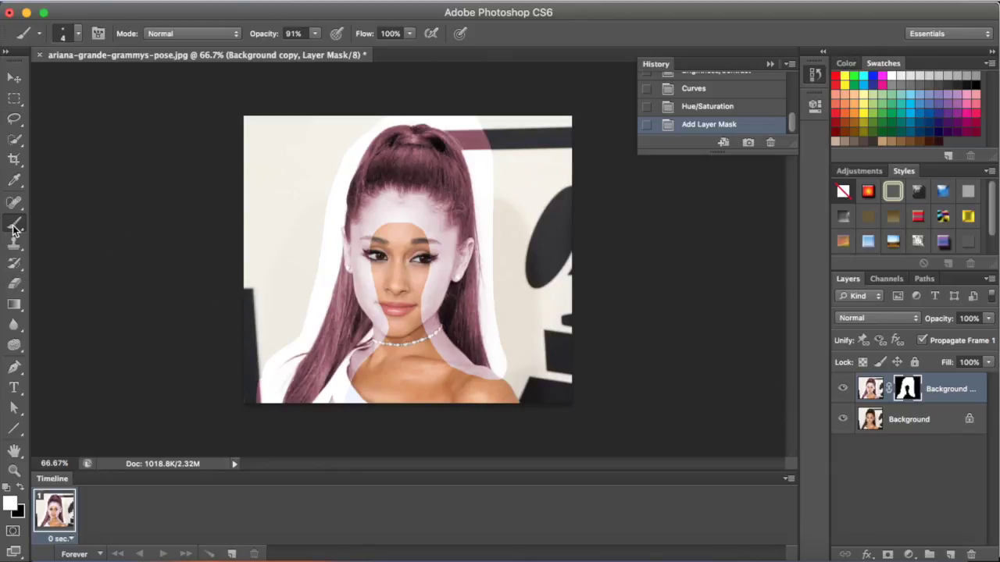
pyautogui.click(21, 488)
pyautogui.click(21, 488)
pyautogui.click(21, 488)
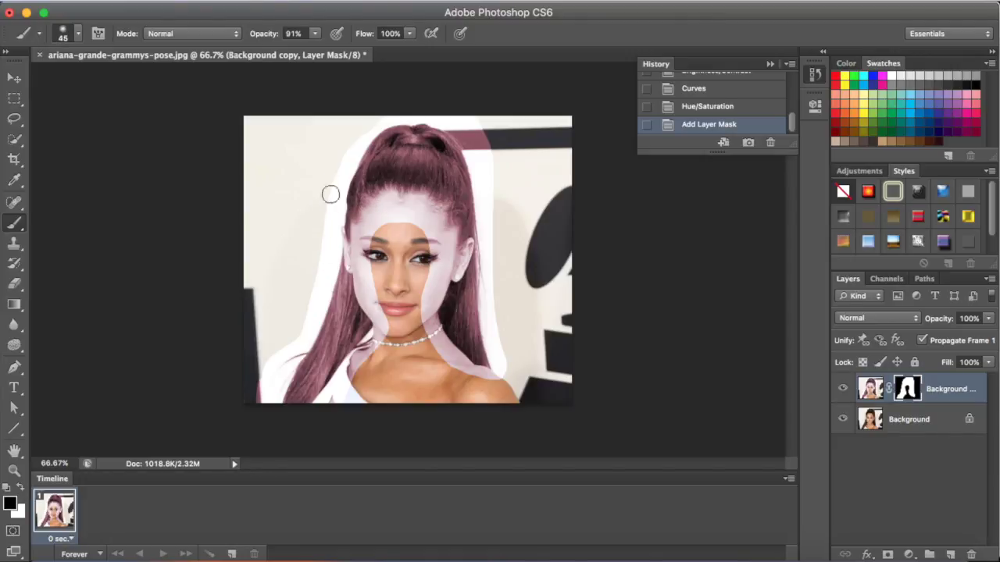
# Test the mask by painting with black and with white, ending with black as the foreground colour.
pyautogui.moveTo(331, 193)
pyautogui.mouseDown()
pyautogui.moveTo(379, 225)
pyautogui.moveTo(416, 277)
pyautogui.mouseUp()
pyautogui.click(21, 489)
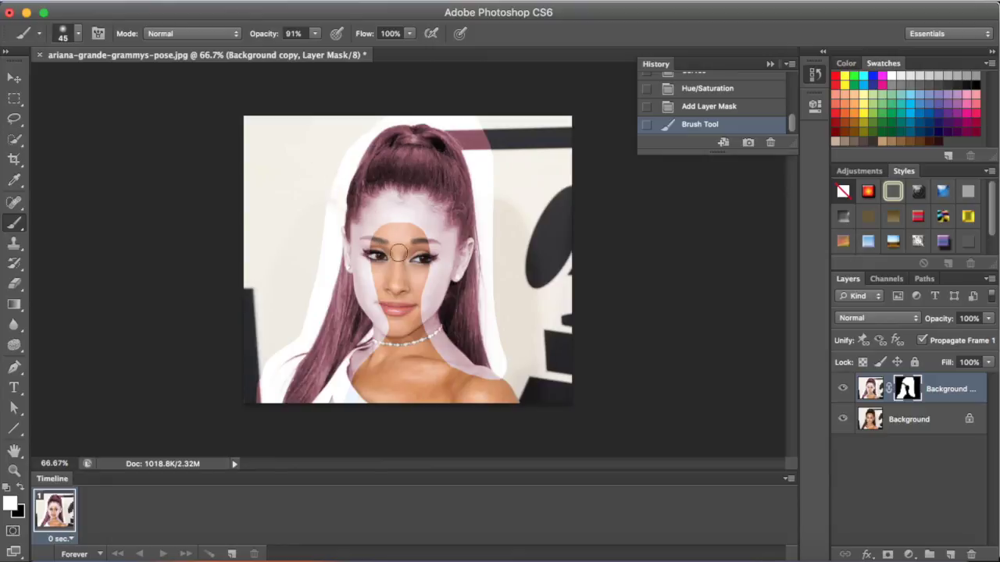
pyautogui.moveTo(375, 238); pyautogui.dragTo(384, 244)
pyautogui.click(21, 488)
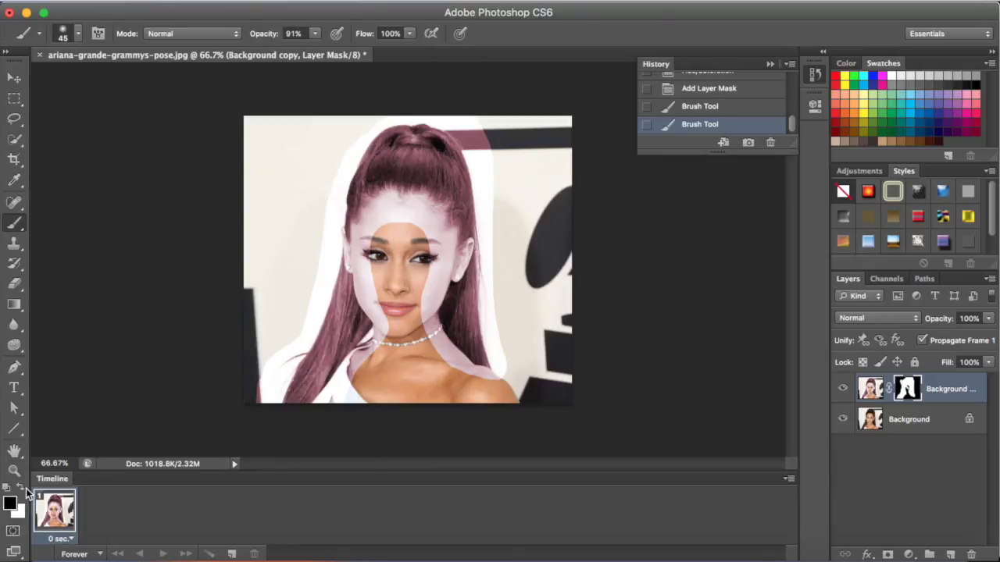
# Paint black on the mask to remove the brightened halo from the background around the hair.
pyautogui.moveTo(320, 215)
pyautogui.mouseDown()
pyautogui.moveTo(328, 250)
pyautogui.moveTo(292, 348)
pyautogui.moveTo(261, 391)
pyautogui.moveTo(272, 356)
pyautogui.mouseUp()
pyautogui.moveTo(302, 343)
pyautogui.mouseDown()
pyautogui.moveTo(346, 157)
pyautogui.moveTo(402, 110)
pyautogui.moveTo(378, 121)
pyautogui.moveTo(489, 159)
pyautogui.moveTo(441, 118)
pyautogui.mouseUp()
pyautogui.click(315, 35)
pyautogui.click(535, 195)
pyautogui.moveTo(486, 207); pyautogui.dragTo(512, 399)
# Paint black on the mask over the face, neck and ears, using a 25 px brush for the finer areas.
pyautogui.moveTo(376, 243)
pyautogui.mouseDown()
pyautogui.moveTo(369, 290)
pyautogui.moveTo(381, 349)
pyautogui.moveTo(345, 391)
pyautogui.moveTo(382, 335)
pyautogui.mouseUp()
pyautogui.moveTo(381, 210)
pyautogui.mouseDown()
pyautogui.moveTo(365, 299)
pyautogui.moveTo(383, 207)
pyautogui.moveTo(442, 289)
pyautogui.moveTo(426, 343)
pyautogui.moveTo(485, 378)
pyautogui.moveTo(438, 277)
pyautogui.moveTo(461, 260)
pyautogui.mouseUp()
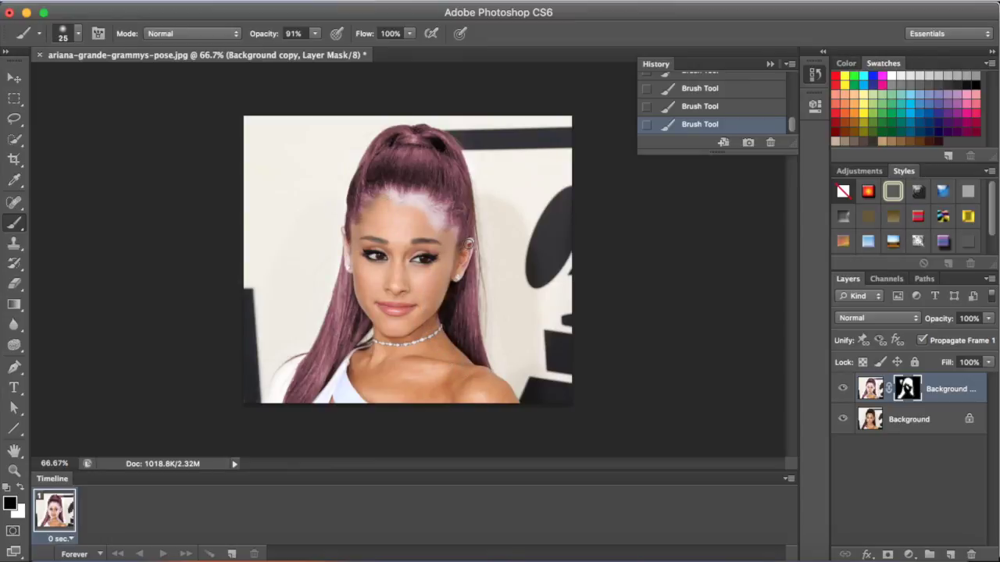
pyautogui.moveTo(349, 258); pyautogui.dragTo(343, 233)
# Set the brush size to 48 px and mask the pink tint off the forehead along the hairline.
pyautogui.click(70, 35)
pyautogui.moveTo(25, 118)
pyautogui.mouseDown()
pyautogui.moveTo(96, 116)
pyautogui.moveTo(24, 116)
pyautogui.mouseUp()
pyautogui.moveTo(42, 81); pyautogui.dragTo(59, 81)
pyautogui.moveTo(425, 208)
pyautogui.mouseDown()
pyautogui.moveTo(406, 209)
pyautogui.moveTo(436, 209)
pyautogui.moveTo(451, 229)
pyautogui.mouseUp()
# Set the brush opacity to 60% and enlarge the brush to 125 px.
pyautogui.click(310, 35)
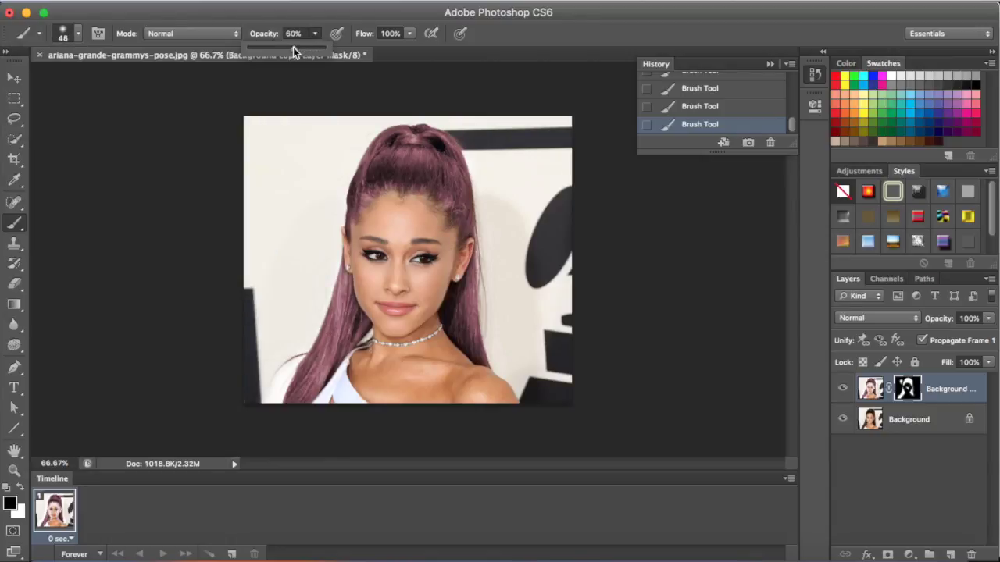
pyautogui.press(']')
pyautogui.press(']')
pyautogui.press(']')
pyautogui.press(']')
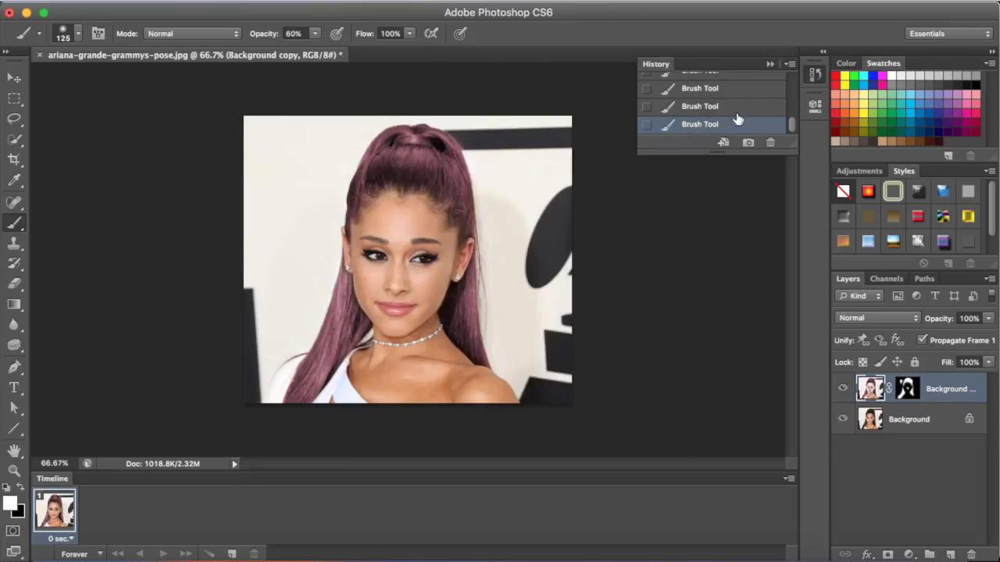
# Desaturate the Background copy layer's image with Hue/Saturation, setting Saturation to -56.
pyautogui.click(195, 1)
pyautogui.moveTo(257, 50)
pyautogui.click(380, 130)
pyautogui.moveTo(770, 245); pyautogui.dragTo(727, 246)
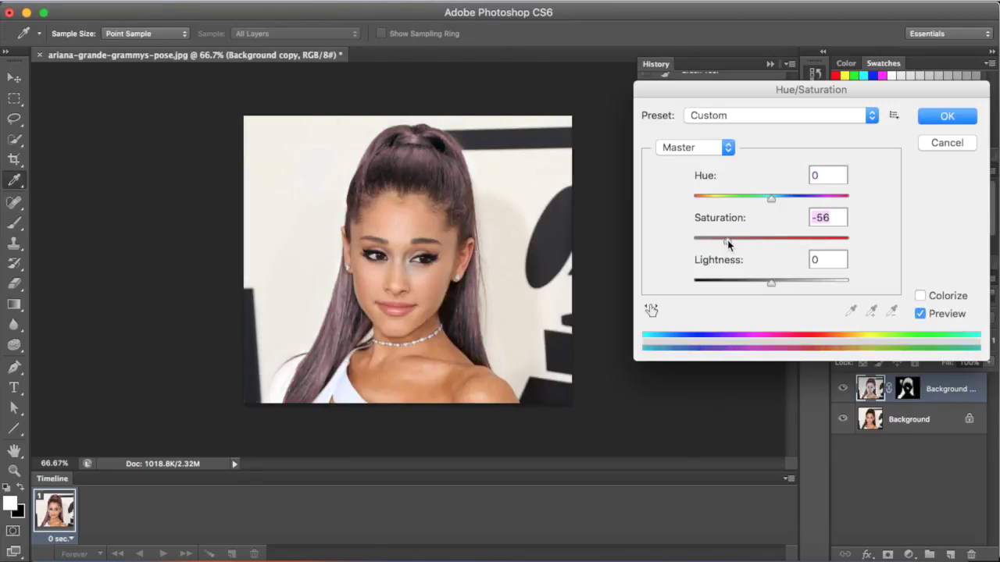
pyautogui.click(946, 116)
# Adjust the Background copy layer with Color Balance, shifting the hair towards magenta and yellow.
pyautogui.click(195, 1)
pyautogui.click(391, 146)
pyautogui.moveTo(760, 181); pyautogui.dragTo(777, 180)
pyautogui.moveTo(760, 200); pyautogui.dragTo(747, 200)
pyautogui.moveTo(760, 218); pyautogui.dragTo(743, 217)
pyautogui.moveTo(776, 181); pyautogui.dragTo(764, 180)
pyautogui.moveTo(725, 218); pyautogui.dragTo(765, 181)
pyautogui.click(933, 141)
# Apply a Curves adjustment to the Background copy layer and a second Color Balance with a slight shift towards yellow.
pyautogui.press('super+m')
pyautogui.click(944, 71)
pyautogui.click(195, 2)
pyautogui.moveTo(225, 40)
pyautogui.click(403, 146)
pyautogui.moveTo(760, 218); pyautogui.dragTo(752, 242)
pyautogui.click(934, 141)
# Raise the Background copy layer's lightness slightly with Hue/Saturation.
pyautogui.click(196, 2)
pyautogui.click(386, 129)
pyautogui.moveTo(771, 283); pyautogui.dragTo(779, 283)
pyautogui.click(932, 122)
# Apply Selective Color to the hair layer, strongly reducing cyan and black, lowering magenta a little and raising yellow slightly.
pyautogui.click(196, 2)
pyautogui.moveTo(227, 42)
pyautogui.click(379, 296)
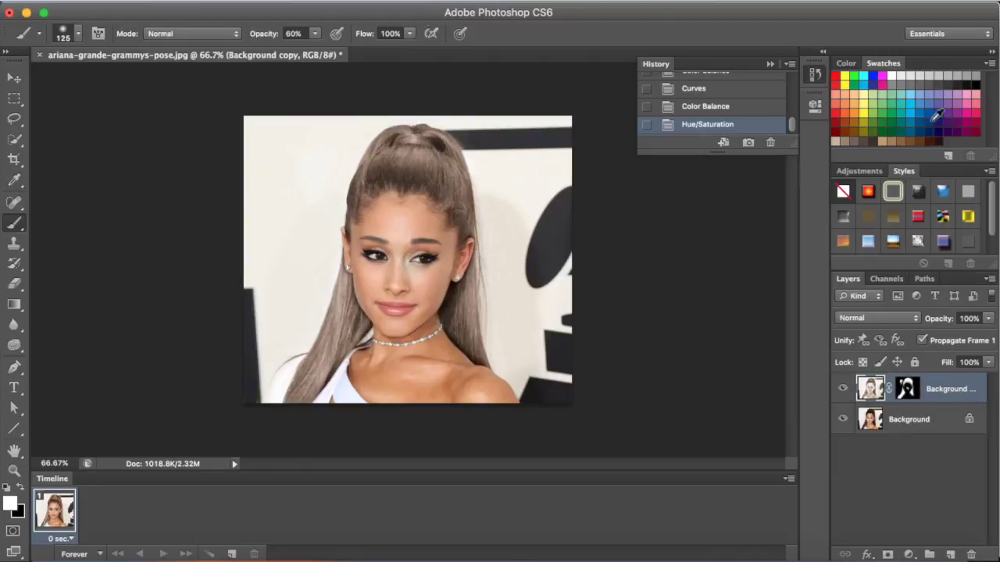
pyautogui.moveTo(658, 217); pyautogui.dragTo(589, 217)
pyautogui.moveTo(658, 259); pyautogui.dragTo(636, 257)
pyautogui.moveTo(658, 301)
pyautogui.mouseDown()
pyautogui.moveTo(588, 304)
pyautogui.moveTo(672, 301)
pyautogui.mouseUp()
pyautogui.moveTo(658, 343); pyautogui.dragTo(608, 342)
pyautogui.moveTo(673, 301); pyautogui.dragTo(665, 301)
pyautogui.click(805, 138)
# Slightly raise both brightness and contrast of the hair layer with Brightness/Contrast.
pyautogui.click(195, 1)
pyautogui.moveTo(221, 40)
pyautogui.click(383, 40)
pyautogui.moveTo(669, 253); pyautogui.dragTo(681, 253)
pyautogui.moveTo(668, 292); pyautogui.dragTo(672, 291)
pyautogui.click(785, 234)
# Brighten the hair layer's midtones slightly with Curves.
pyautogui.click(195, 2)
pyautogui.click(375, 70)
pyautogui.moveTo(732, 259); pyautogui.dragTo(726, 257)
pyautogui.click(946, 73)
# Paint black on the Background copy layer mask over the nose and forehead.
pyautogui.click(908, 389)
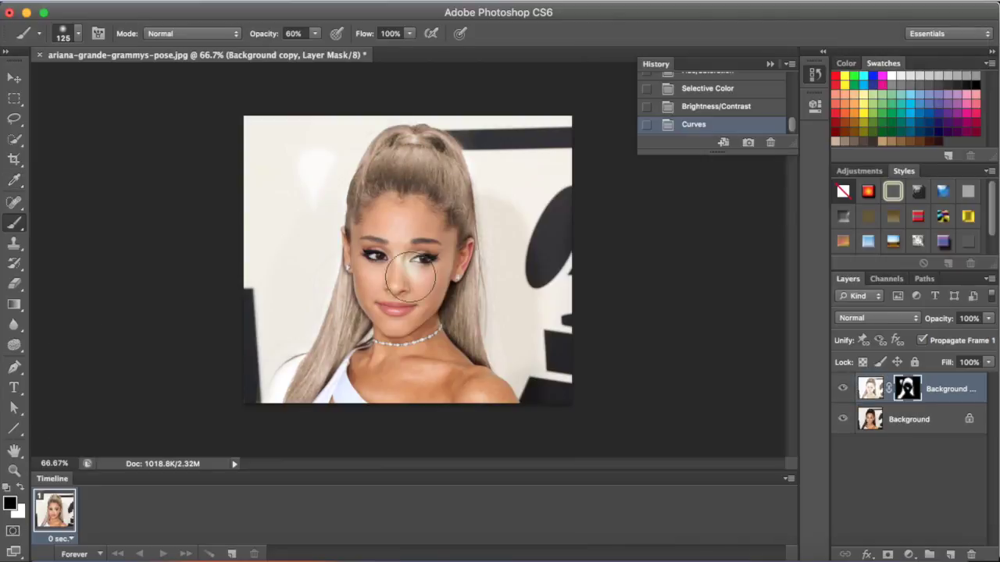
pyautogui.moveTo(410, 275); pyautogui.dragTo(393, 259)
pyautogui.moveTo(394, 257); pyautogui.dragTo(413, 227)
# Switch to white, shrink the brush and paint on the mask to restore the lower hair beside the shoulder strap.
pyautogui.press('x')
pyautogui.press('[')
pyautogui.press('[')
pyautogui.press('[')
pyautogui.press('[')
pyautogui.press('[')
pyautogui.press('[')
pyautogui.press('[')
pyautogui.moveTo(333, 346); pyautogui.dragTo(331, 360)
# Raise the brush opacity to 100% and paint white over the hair lengths beside the neck and ear, ending with a 15 px brush.
pyautogui.click(315, 34)
pyautogui.moveTo(317, 52); pyautogui.dragTo(352, 52)
pyautogui.click(78, 33)
pyautogui.moveTo(319, 363); pyautogui.dragTo(338, 365)
pyautogui.moveTo(457, 301); pyautogui.dragTo(461, 339)
pyautogui.press('[')
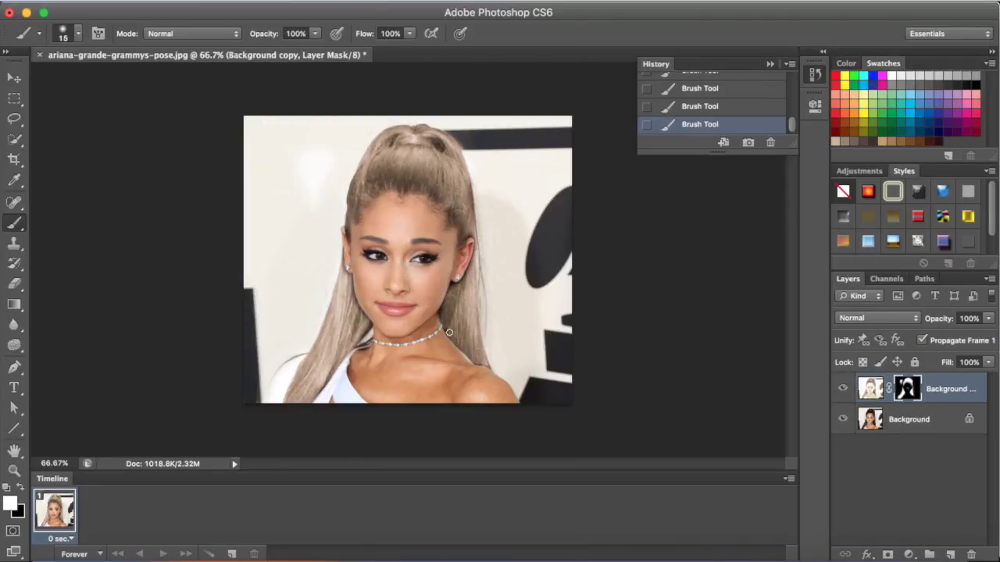
pyautogui.moveTo(450, 295); pyautogui.dragTo(477, 231)
pyautogui.press('x')
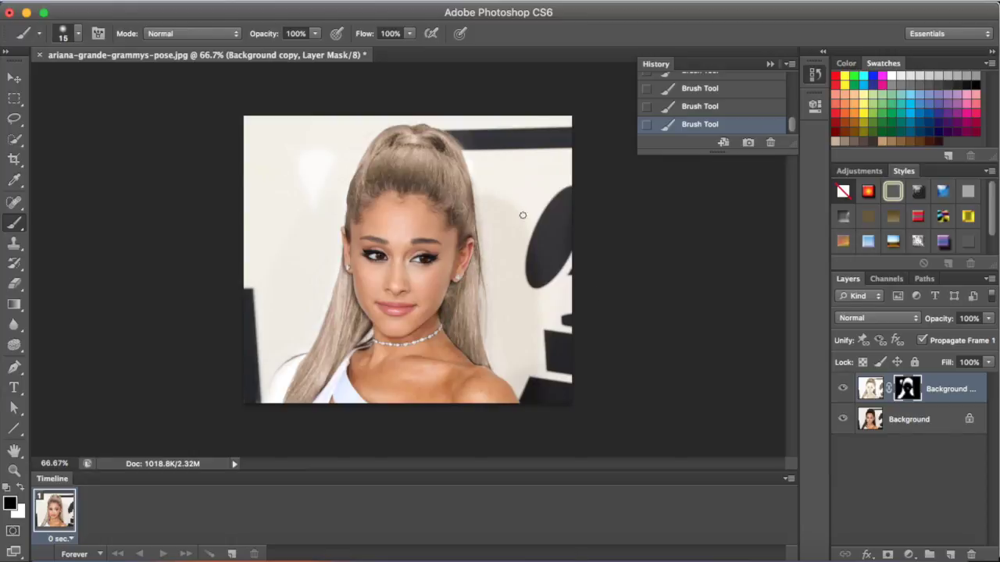
# Add a Gradient Overlay effect to the Background copy layer and set its blend mode to Color.
pyautogui.click(867, 394)
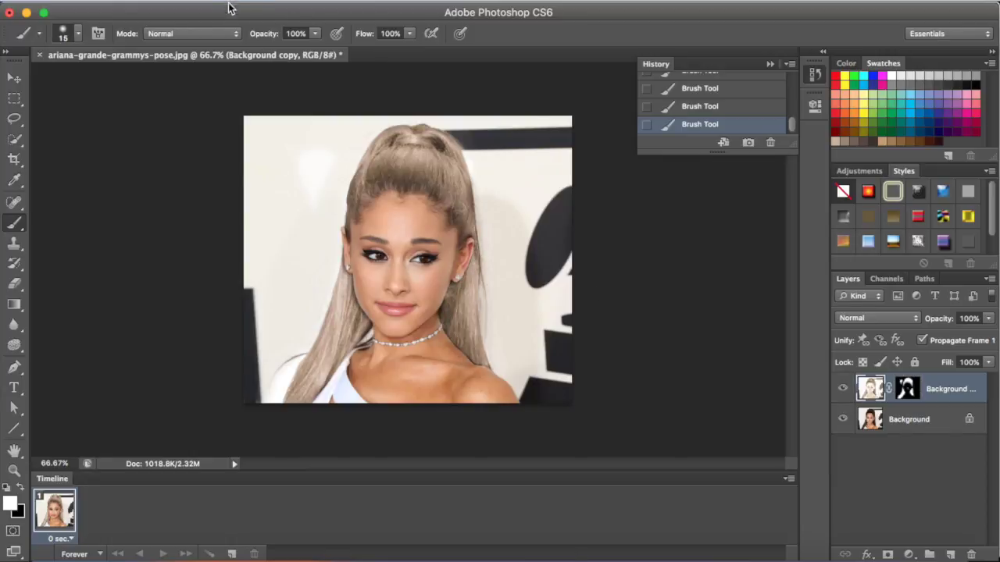
pyautogui.click(866, 553)
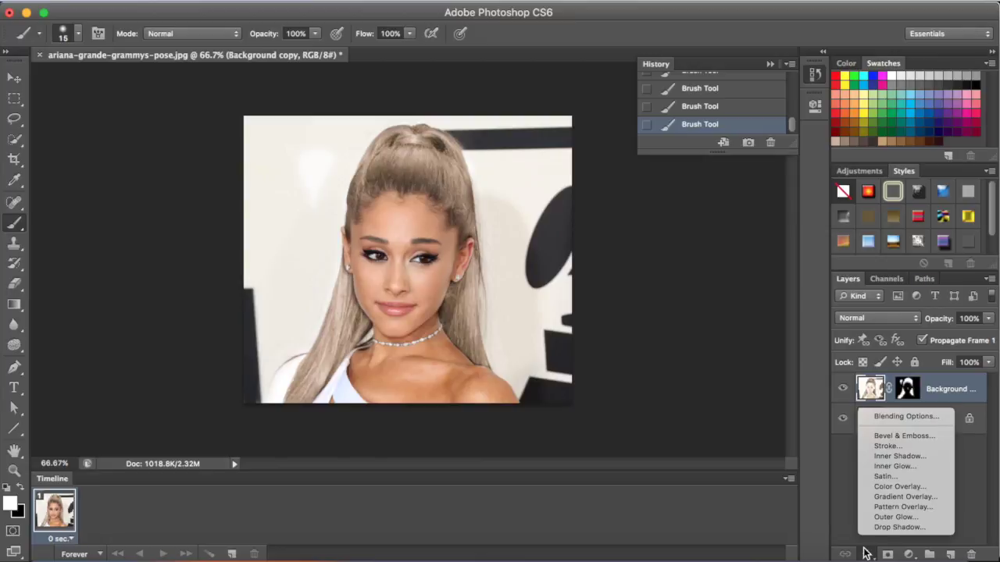
pyautogui.click(887, 497)
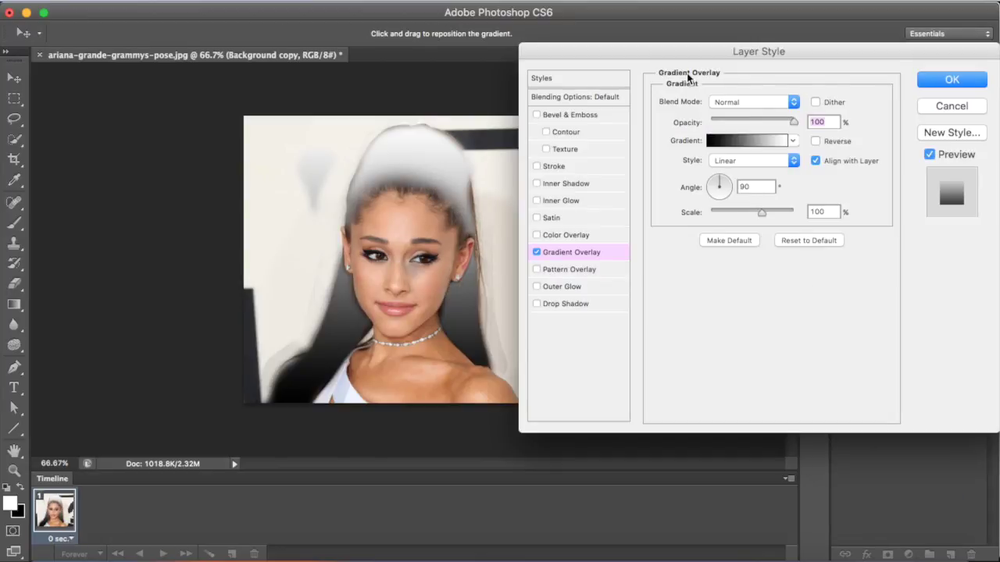
pyautogui.moveTo(687, 54); pyautogui.dragTo(729, 57)
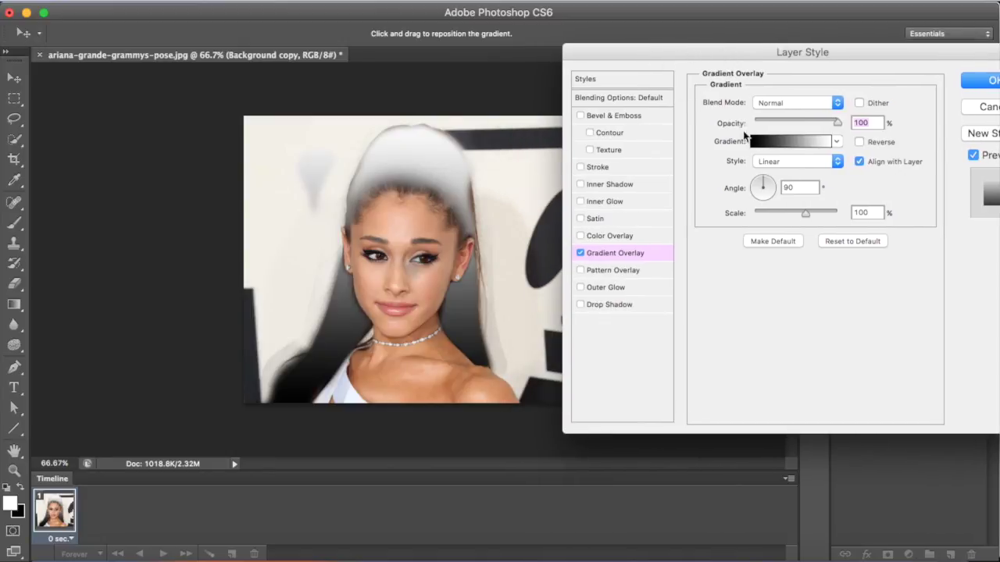
pyautogui.click(786, 102)
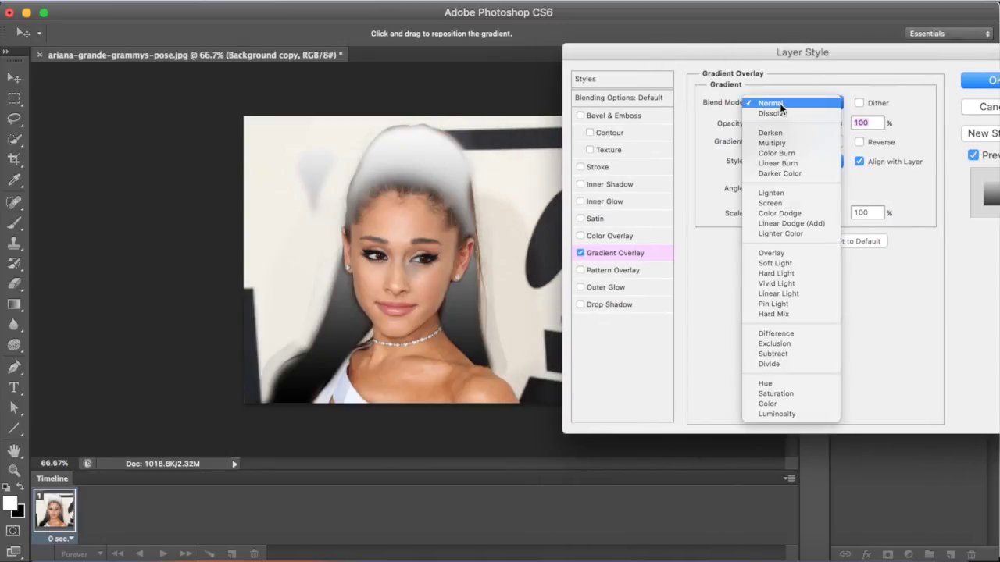
pyautogui.click(775, 404)
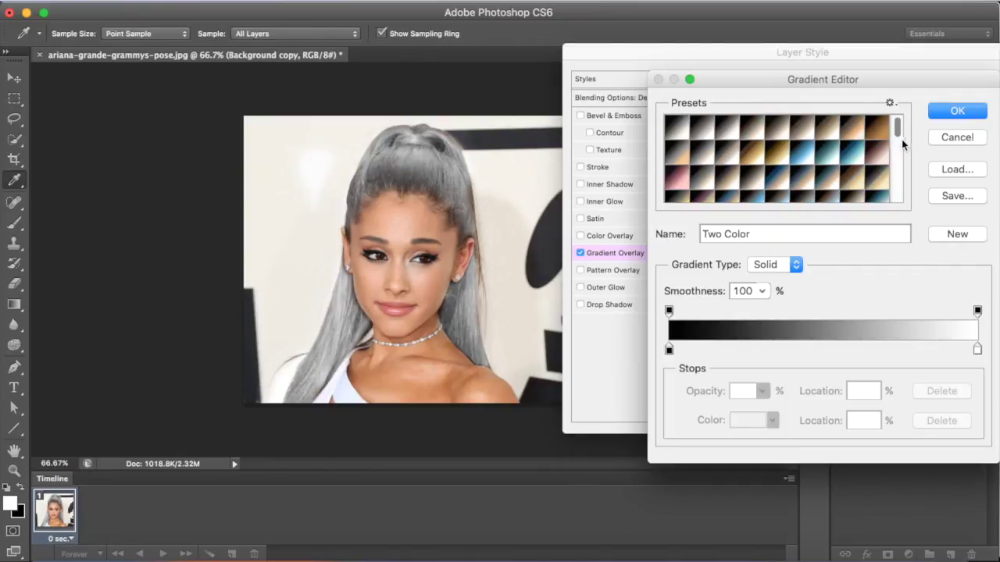
# Try the blue, pink and lilac pastel gradients near the end of the presets as the hair overlay.
pyautogui.moveTo(898, 130); pyautogui.dragTo(896, 201)
pyautogui.click(813, 141)
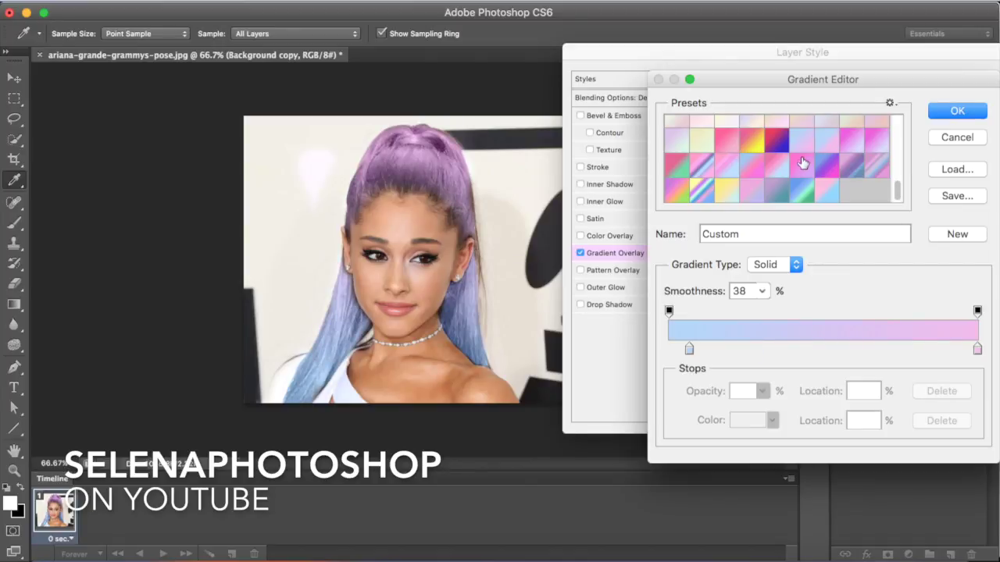
pyautogui.click(740, 195)
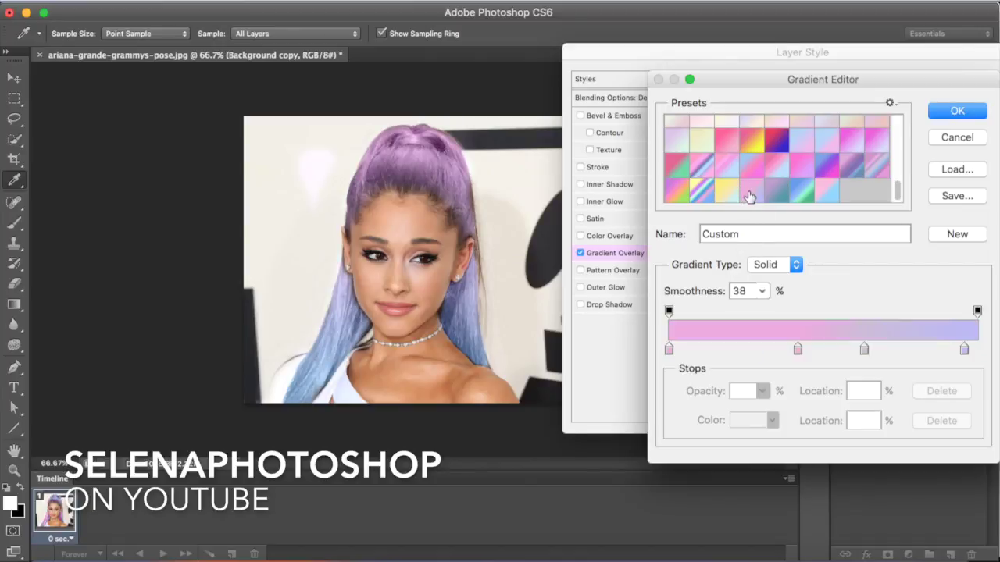
pyautogui.click(823, 140)
pyautogui.click(821, 150)
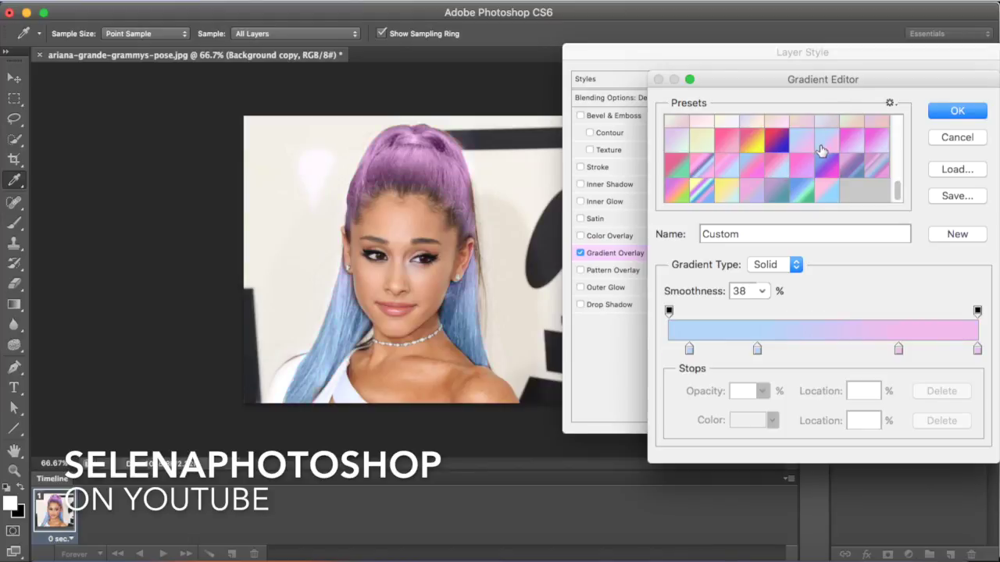
# Try the Copper 2 and Gold-Sepia gradient presets on the hair.
pyautogui.scroll(10, 817, 153)
pyautogui.click(728, 166)
pyautogui.click(670, 189)
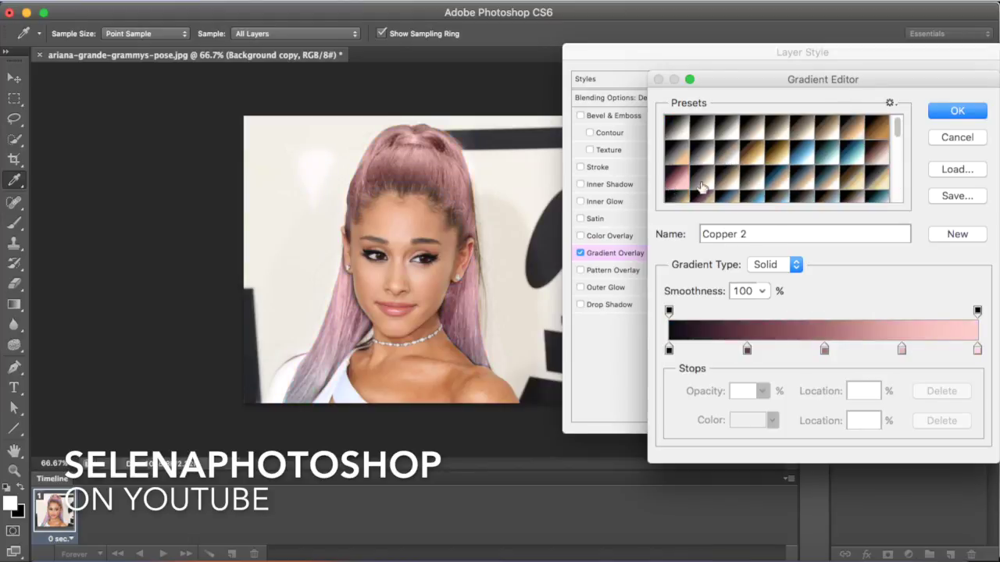
pyautogui.click(883, 168)
pyautogui.click(850, 188)
pyautogui.scroll(-3, 848, 187)
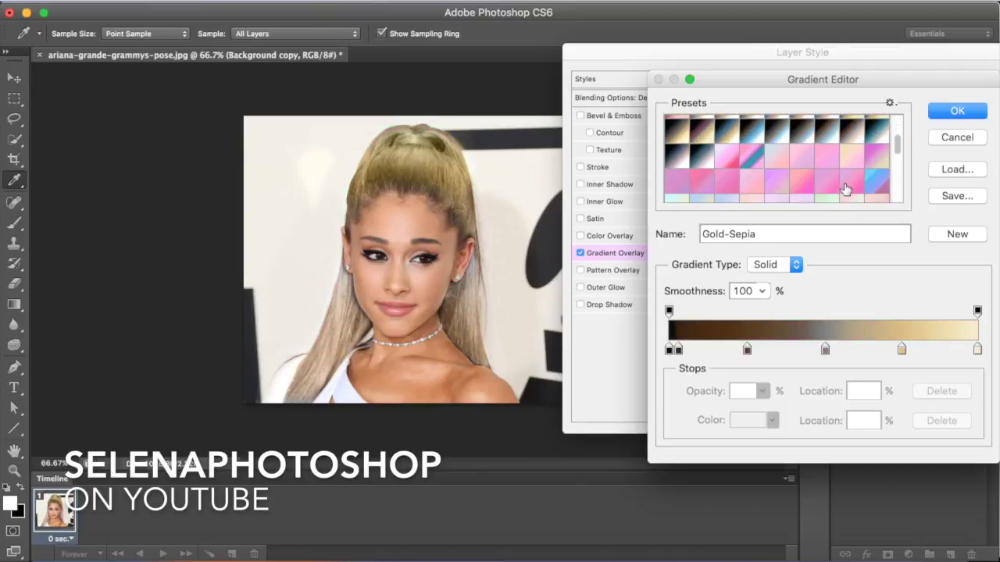
# Try the pink-and-teal gradient and several solid pink noise gradients on the hair.
pyautogui.click(746, 160)
pyautogui.click(725, 186)
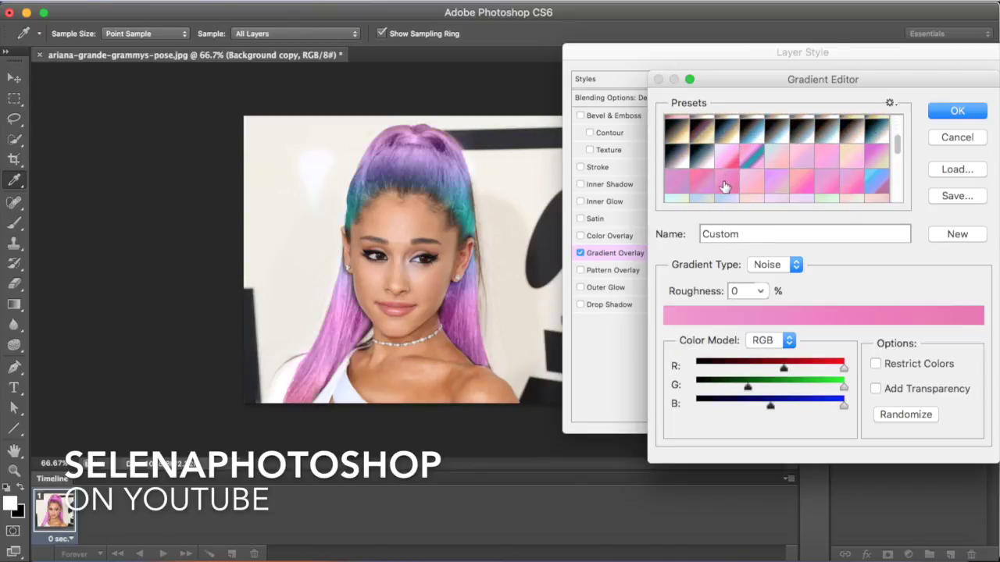
pyautogui.click(700, 183)
pyautogui.click(683, 184)
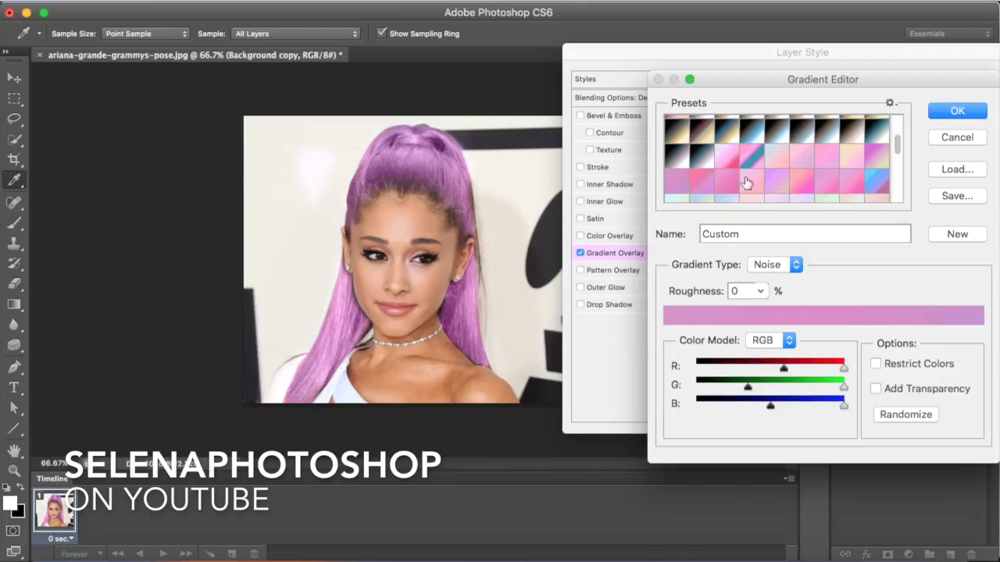
pyautogui.scroll(-1, 816, 184)
# Try several pale green and yellow pastel gradients on the hair.
pyautogui.click(828, 191)
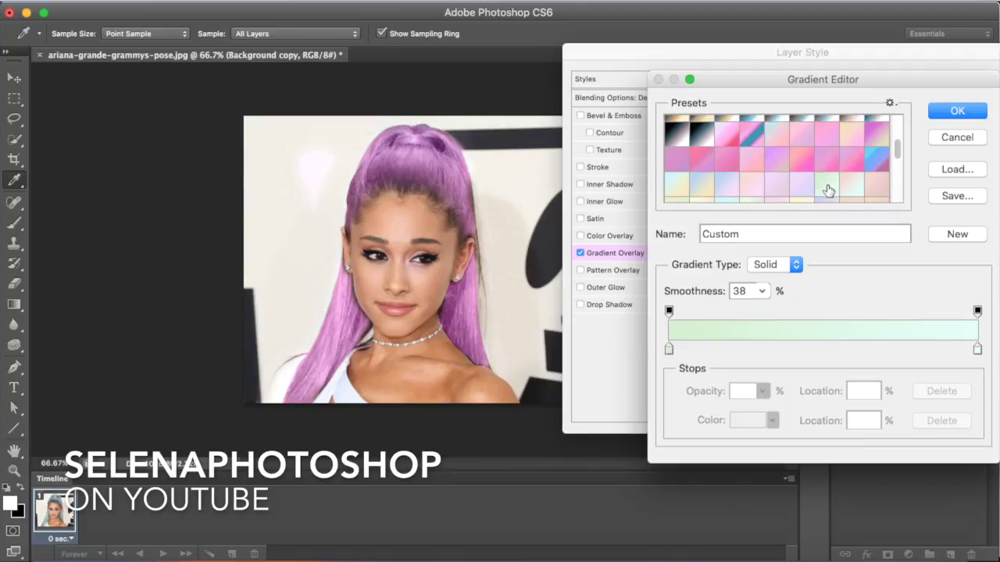
pyautogui.scroll(-2, 828, 190)
pyautogui.click(759, 186)
pyautogui.click(786, 191)
pyautogui.scroll(-3, 785, 191)
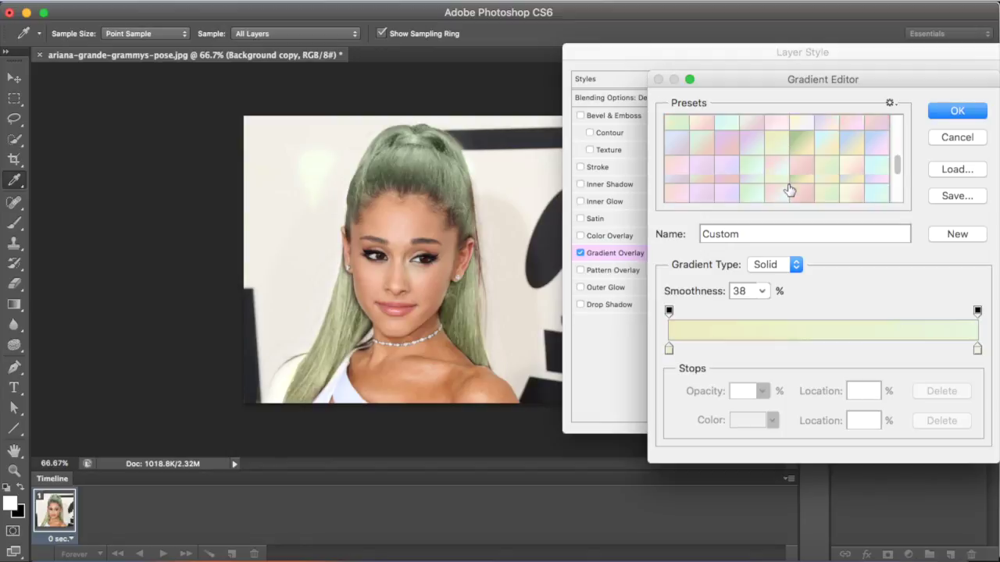
pyautogui.click(766, 168)
# Compare the last pastel presets, choose the two-stop light-blue-to-pink gradient and apply the Gradient Overlay.
pyautogui.click(815, 142)
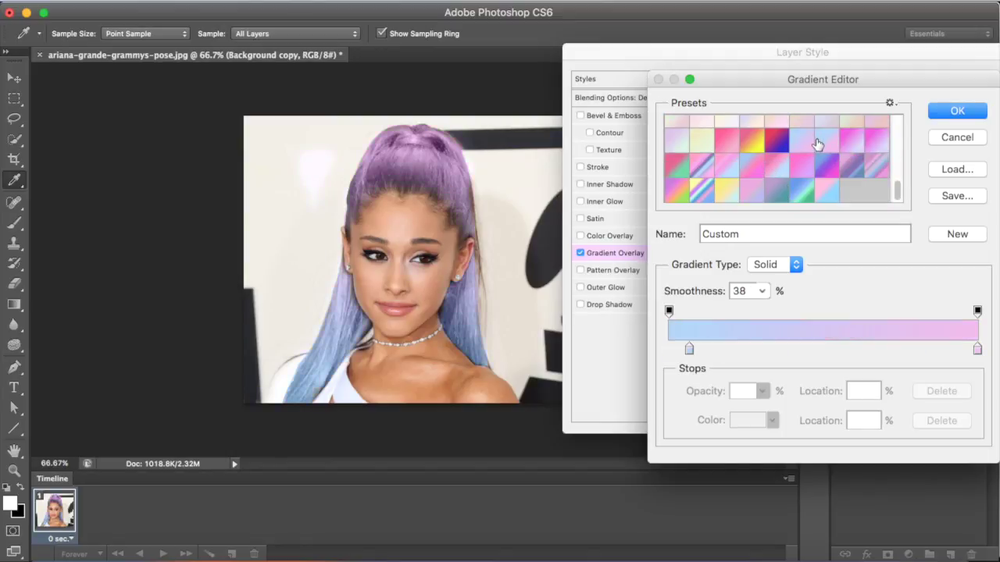
pyautogui.click(824, 143)
pyautogui.click(883, 165)
pyautogui.click(801, 146)
pyautogui.click(683, 197)
pyautogui.click(802, 146)
pyautogui.click(936, 111)
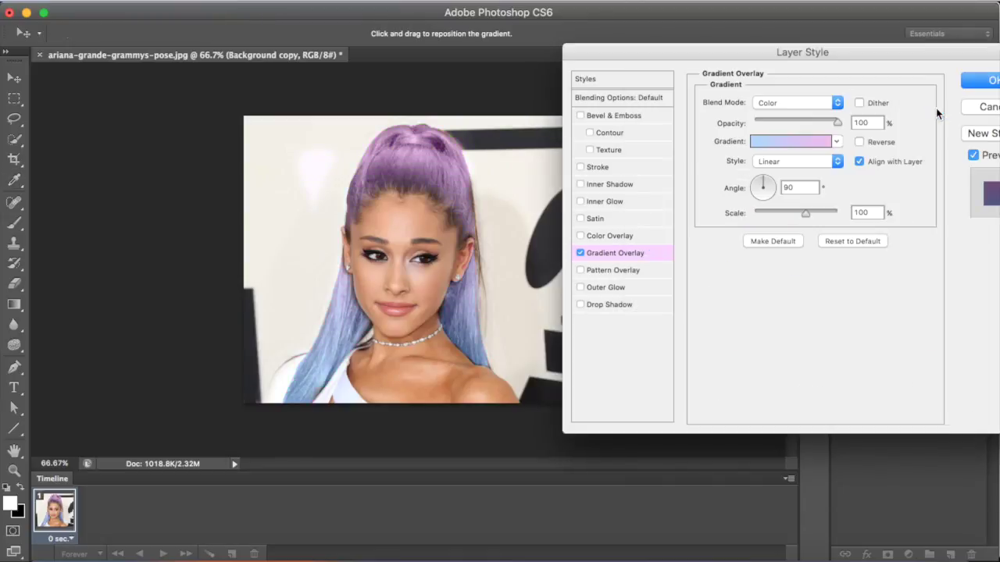
pyautogui.click(980, 80)
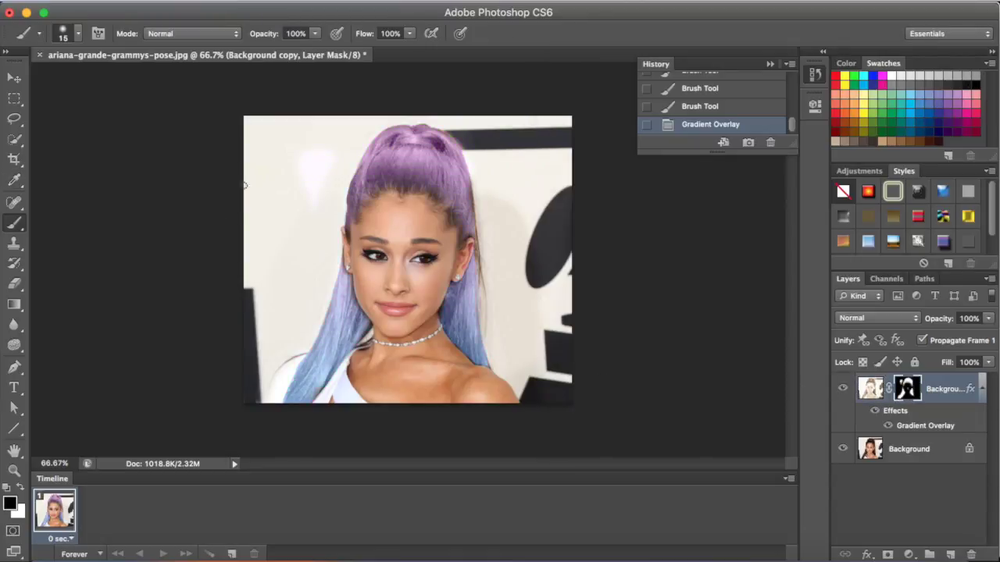
# Paint black on the mask over the stray background patches and white along the hair's edge above the ear.
pyautogui.moveTo(307, 203)
pyautogui.mouseDown()
pyautogui.moveTo(336, 155)
pyautogui.moveTo(309, 171)
pyautogui.moveTo(317, 207)
pyautogui.moveTo(315, 167)
pyautogui.mouseUp()
pyautogui.moveTo(517, 175); pyautogui.dragTo(498, 242)
pyautogui.click(20, 489)
pyautogui.moveTo(471, 203); pyautogui.dragTo(471, 227)
# Try painting the mask white along the hair behind the ear and undo the stroke.
pyautogui.scroll(10, 380, 254)
pyautogui.moveTo(427, 265); pyautogui.dragTo(401, 330)
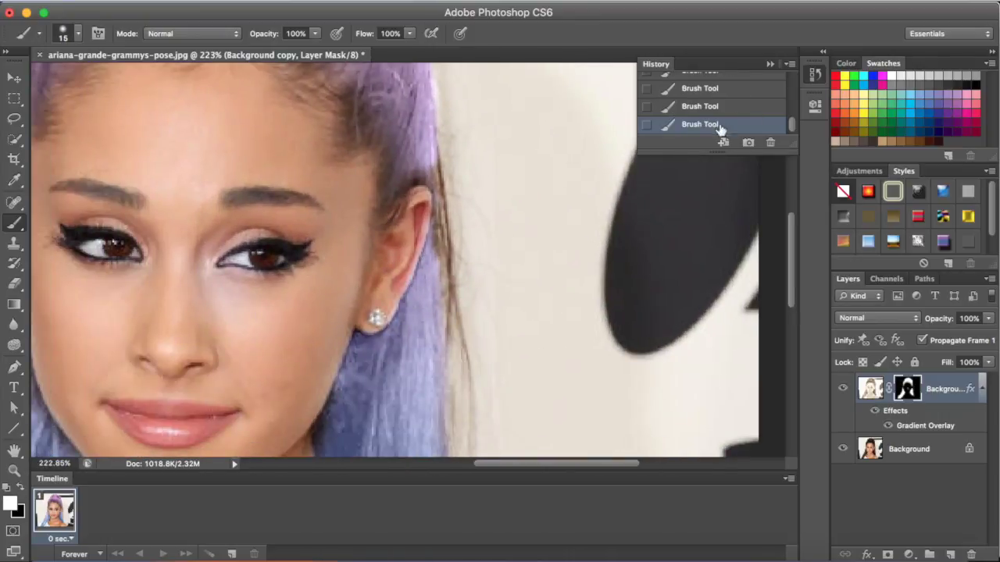
pyautogui.click(717, 109)
# Reduce the brush to 6 px, try a white mask stroke down the hair's outer edge and undo it.
pyautogui.scroll(4, 446, 288)
pyautogui.press('[')
pyautogui.press('[')
pyautogui.press('[')
pyautogui.press('[')
pyautogui.press('[')
pyautogui.moveTo(431, 256); pyautogui.dragTo(445, 405)
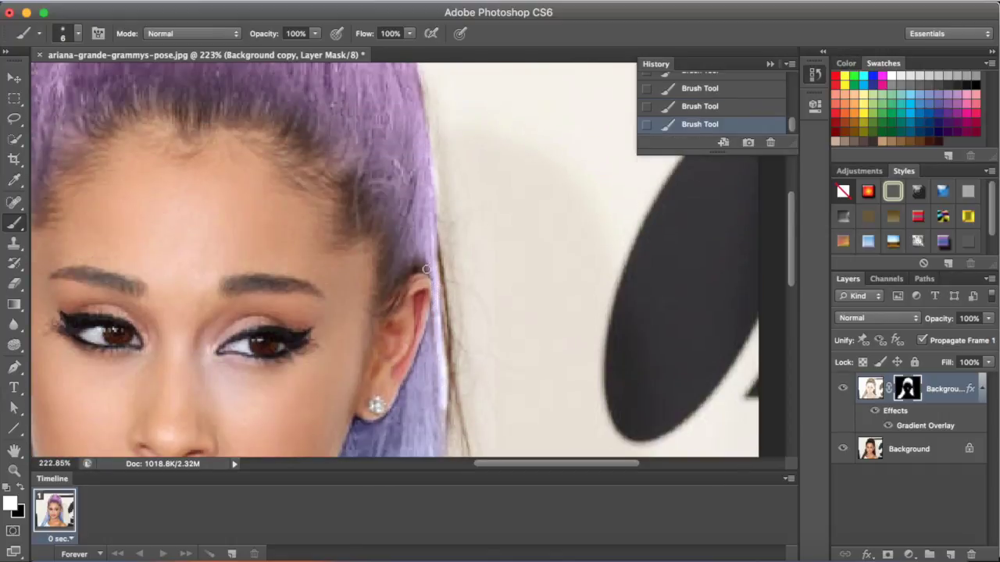
pyautogui.click(700, 106)
# Paint black on the mask along the hair's outer edge above the ear to clean up the tinted fringe.
pyautogui.press('x')
pyautogui.moveTo(439, 164); pyautogui.dragTo(442, 258)
pyautogui.scroll(-10, 475, 304)
pyautogui.scroll(1, 475, 304)
# Apply the Oil Paint filter to the layer's image with Stylization 10, Cleanliness 10, Scale 0.1, Bristle Detail 10 and Shine 0.
pyautogui.click(870, 389)
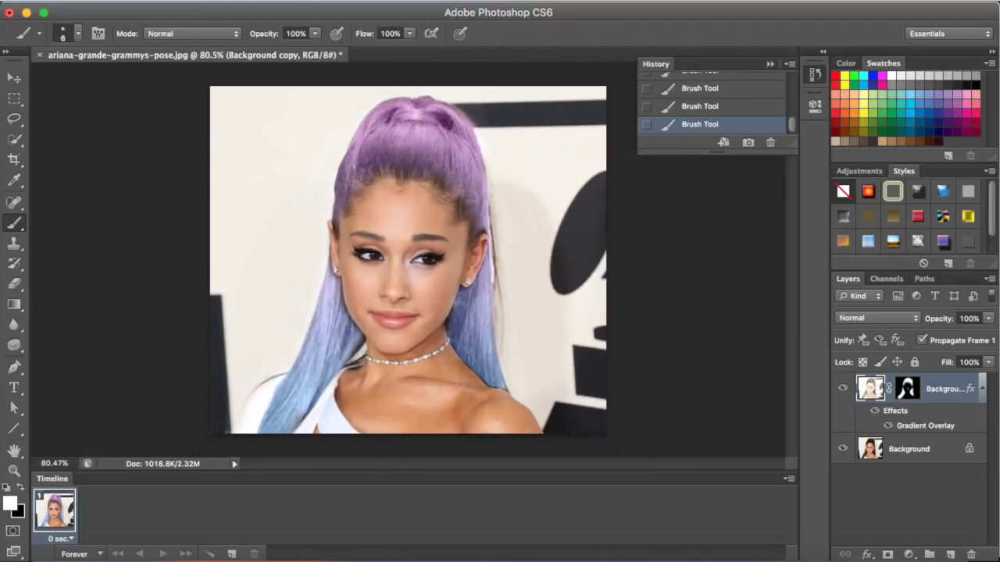
pyautogui.click(406, 127)
pyautogui.moveTo(747, 334); pyautogui.dragTo(725, 334)
pyautogui.moveTo(787, 128); pyautogui.dragTo(879, 131)
pyautogui.moveTo(761, 162); pyautogui.dragTo(882, 163)
pyautogui.moveTo(736, 195); pyautogui.dragTo(869, 196)
pyautogui.moveTo(803, 194); pyautogui.dragTo(712, 194)
pyautogui.moveTo(881, 229)
pyautogui.mouseDown()
pyautogui.moveTo(723, 229)
pyautogui.moveTo(897, 231)
pyautogui.mouseUp()
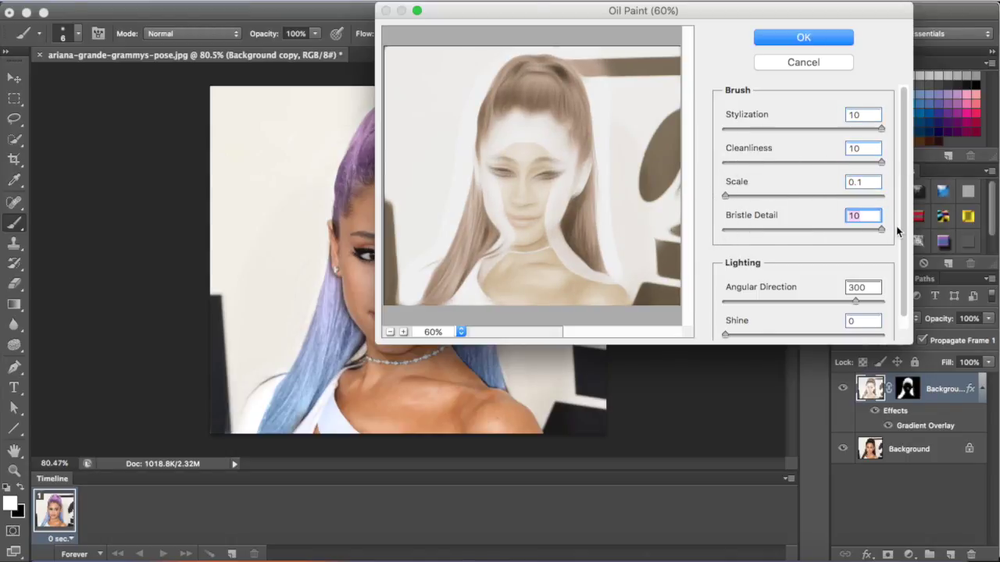
pyautogui.click(855, 301)
pyautogui.click(813, 38)
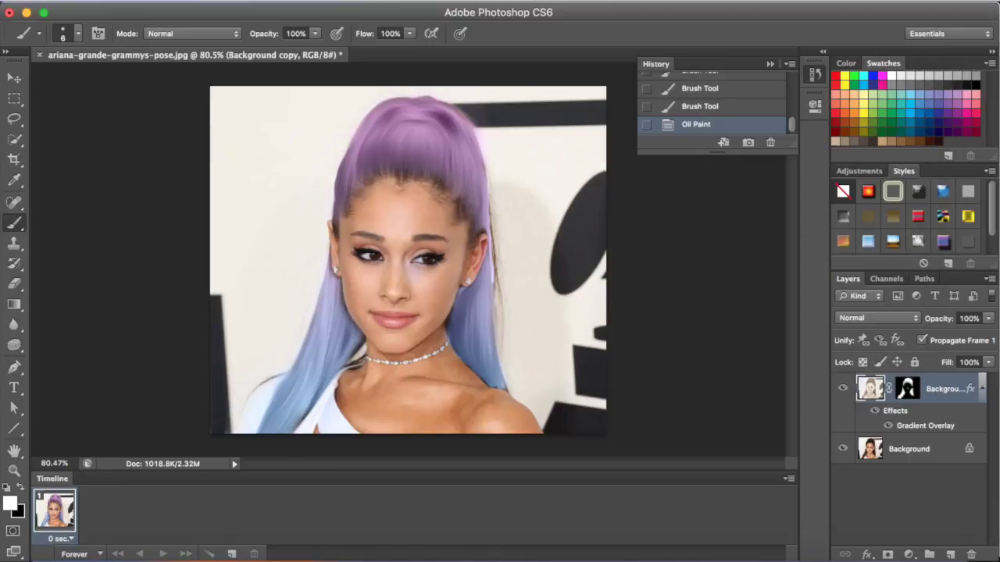
# Enlarge the brush to 50 px, try a black stroke over the top of the ponytail and undo it.
pyautogui.press('x')
pyautogui.press(']')
pyautogui.press(']')
pyautogui.press(']')
pyautogui.press(']')
pyautogui.press(']')
pyautogui.press(']')
pyautogui.press(']')
pyautogui.press(']')
pyautogui.press(']')
pyautogui.press(']')
pyautogui.press(']')
pyautogui.press(']')
pyautogui.moveTo(405, 132)
pyautogui.mouseDown()
pyautogui.moveTo(410, 116)
pyautogui.moveTo(424, 116)
pyautogui.moveTo(408, 104)
pyautogui.mouseUp()
pyautogui.click(707, 108)
# Paint black on the layer mask over the ponytail's top and revert the document to its state before the Gradient Overlay.
pyautogui.click(907, 388)
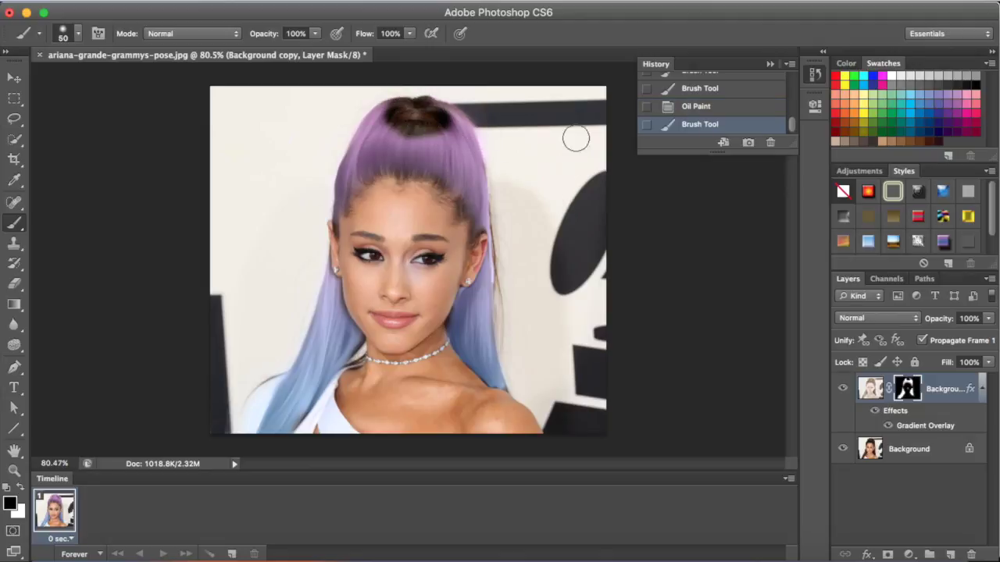
pyautogui.click(707, 88)
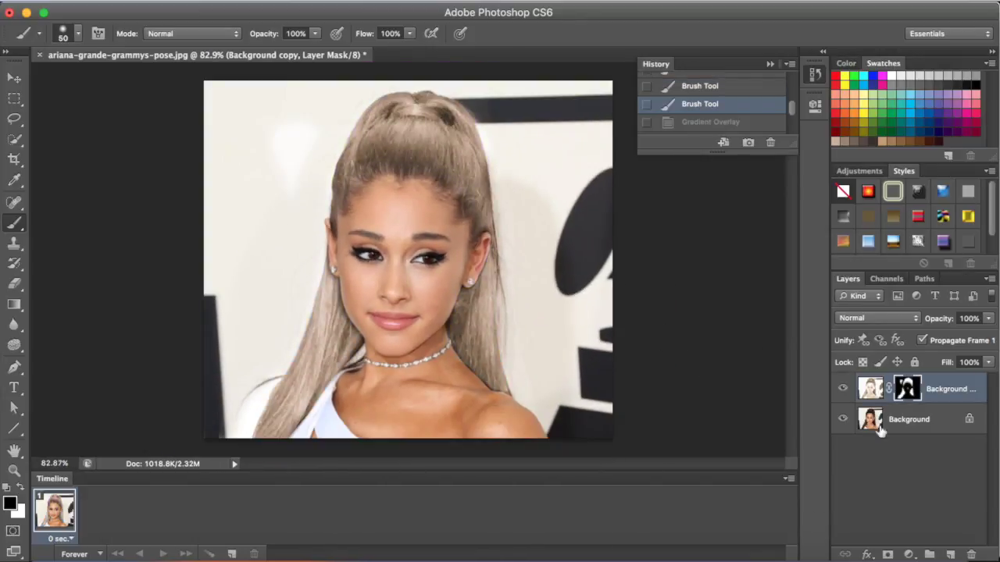
# Duplicate the Background layer and give the copy a layer mask that reveals only a narrow band across both eyes.
pyautogui.click(939, 394)
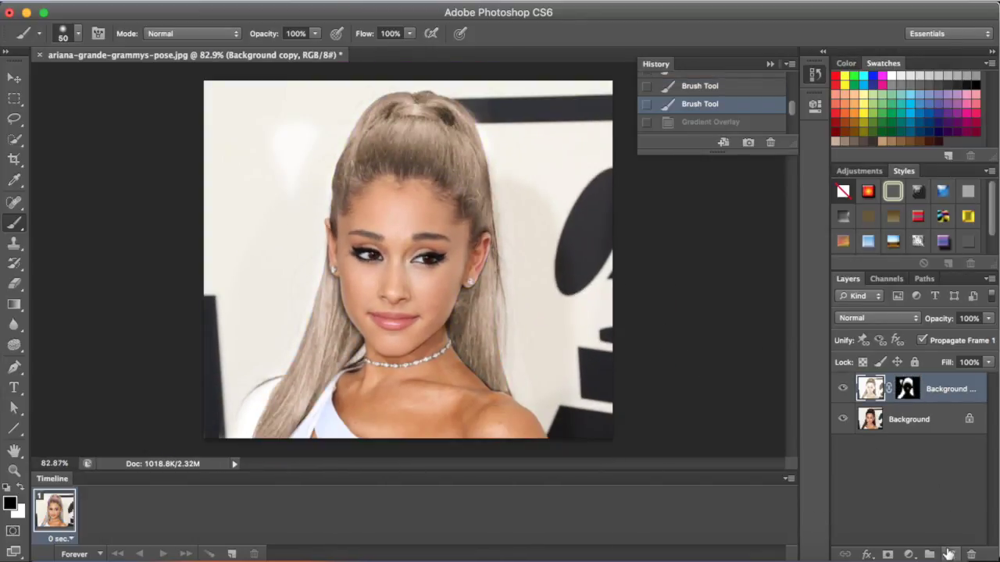
pyautogui.click(913, 426)
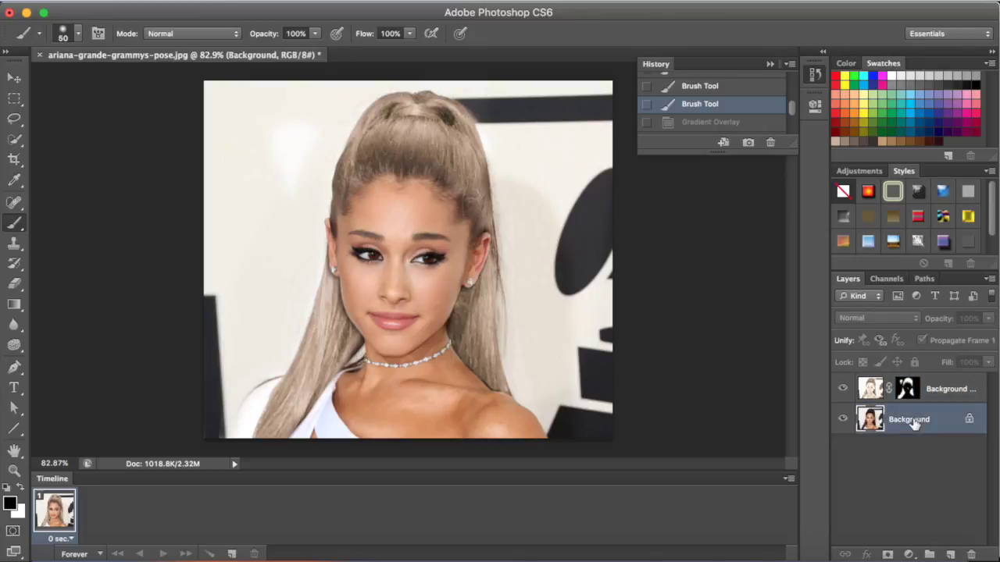
pyautogui.rightClick(915, 423)
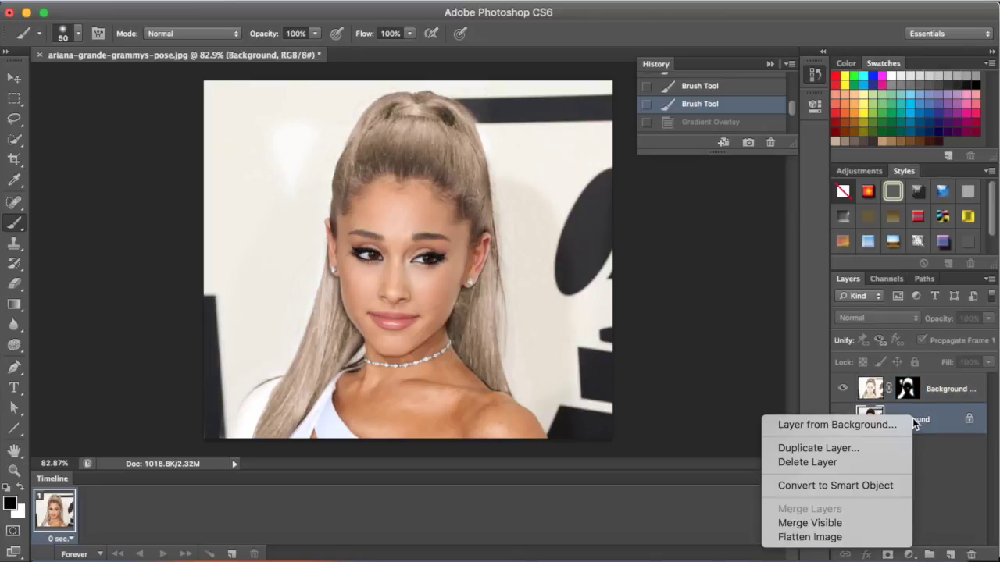
pyautogui.click(836, 447)
pyautogui.press('Return')
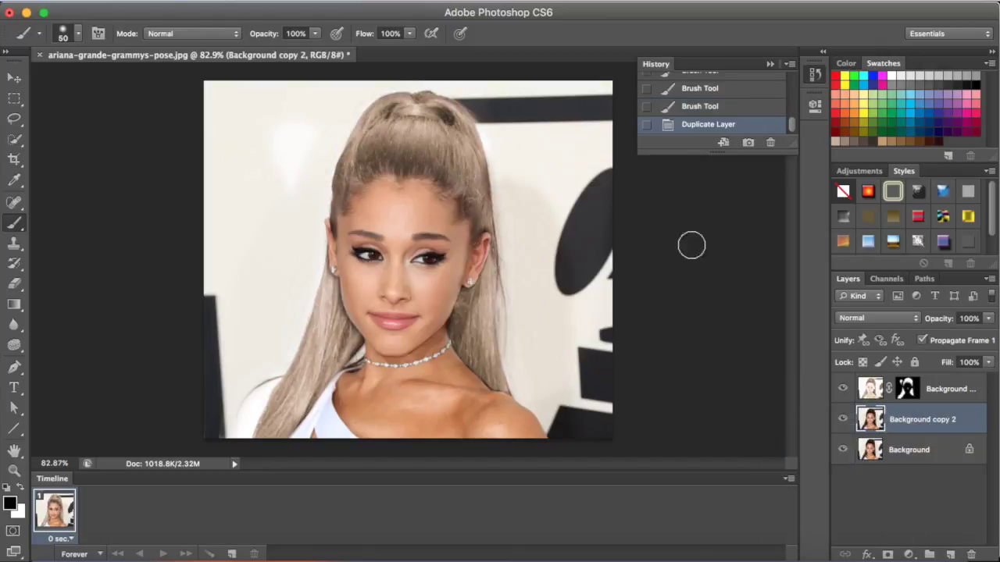
pyautogui.keyDown('alt'); pyautogui.click(887, 555); pyautogui.keyUp('alt')
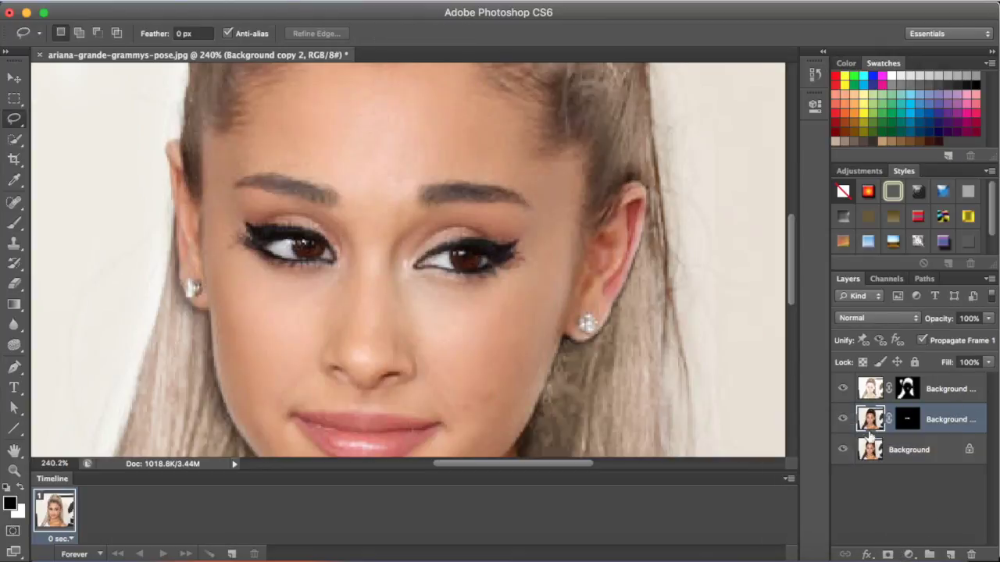
# Add a Color Overlay in a teal shade with blend mode Color to the masked eye layer.
pyautogui.click(867, 555)
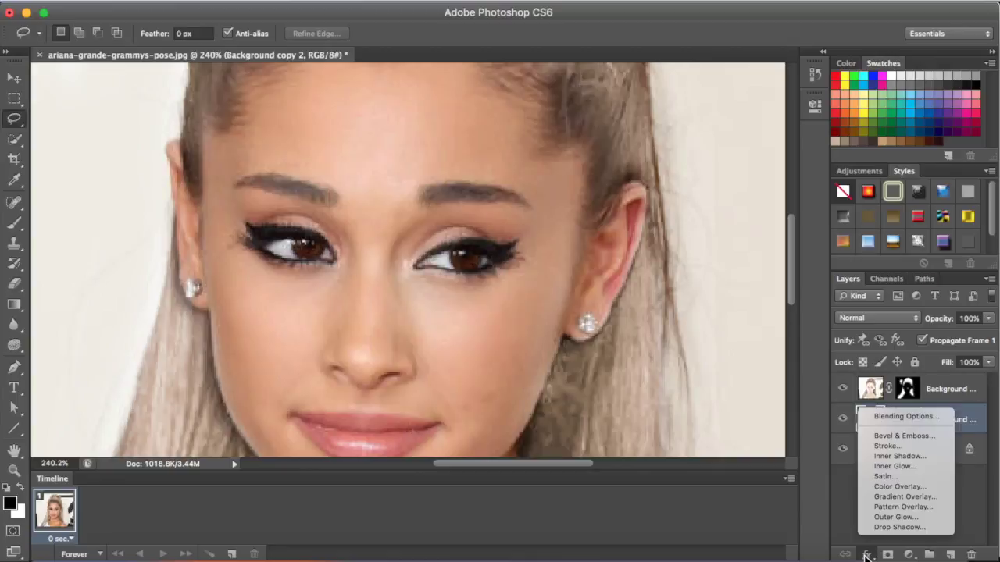
pyautogui.click(898, 488)
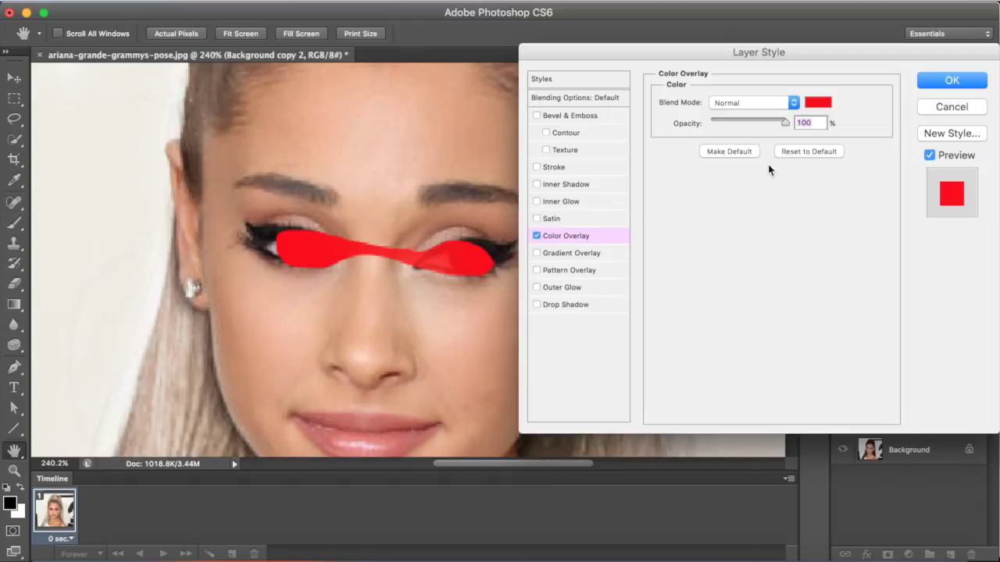
pyautogui.click(772, 107)
pyautogui.click(738, 403)
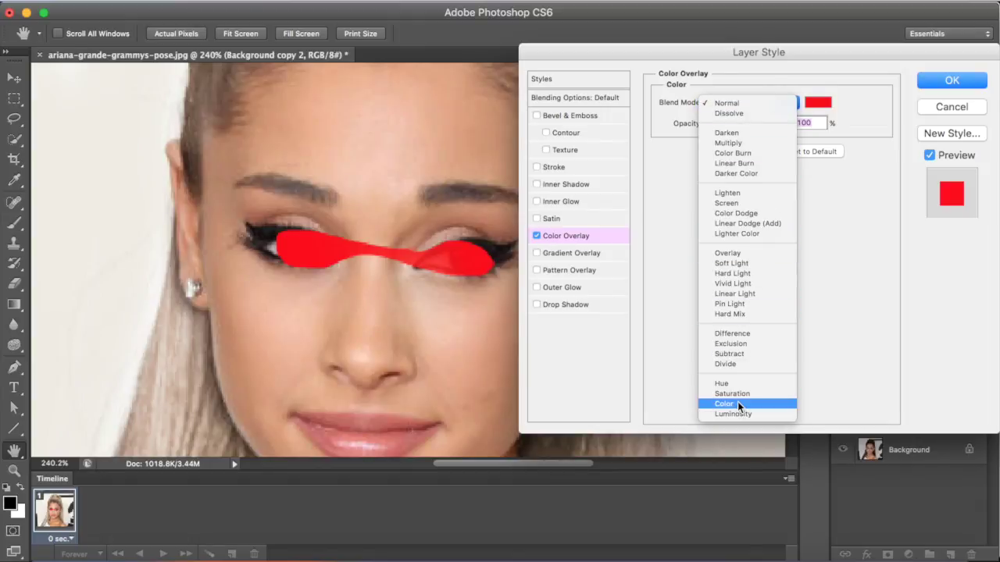
pyautogui.click(817, 106)
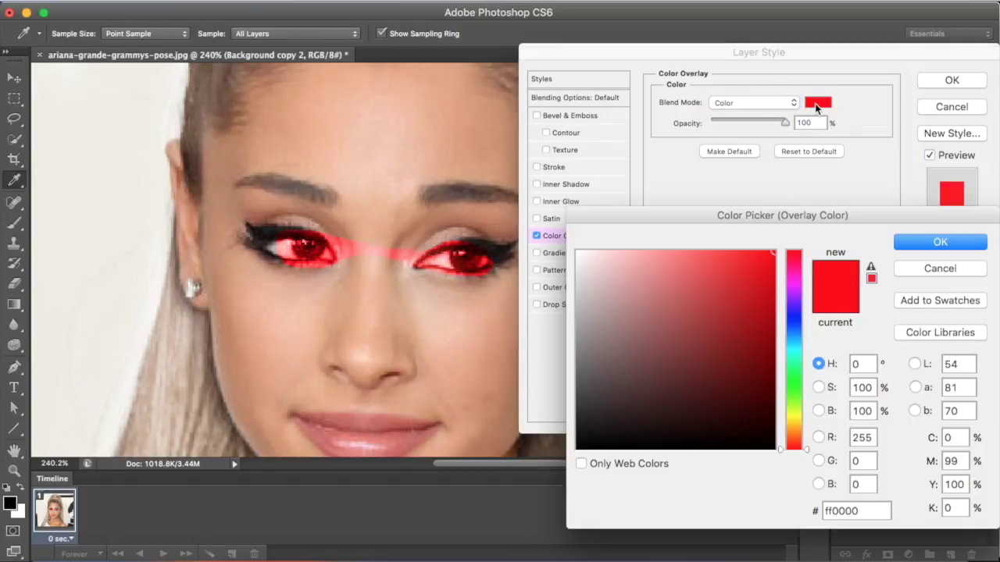
pyautogui.moveTo(793, 311); pyautogui.dragTo(793, 346)
pyautogui.moveTo(752, 297)
pyautogui.mouseDown()
pyautogui.moveTo(736, 296)
pyautogui.moveTo(723, 241)
pyautogui.moveTo(593, 250)
pyautogui.moveTo(626, 250)
pyautogui.moveTo(658, 305)
pyautogui.moveTo(639, 292)
pyautogui.mouseUp()
pyautogui.click(914, 238)
pyautogui.click(955, 81)
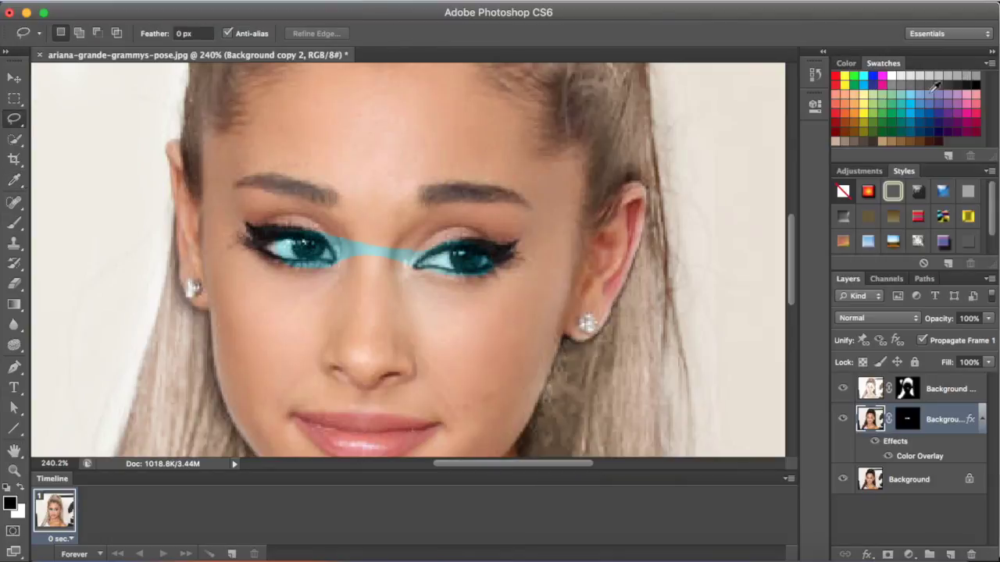
# Apply Brightness/Contrast to the eye layer with Brightness 88 and reduced contrast.
pyautogui.click(202, 1)
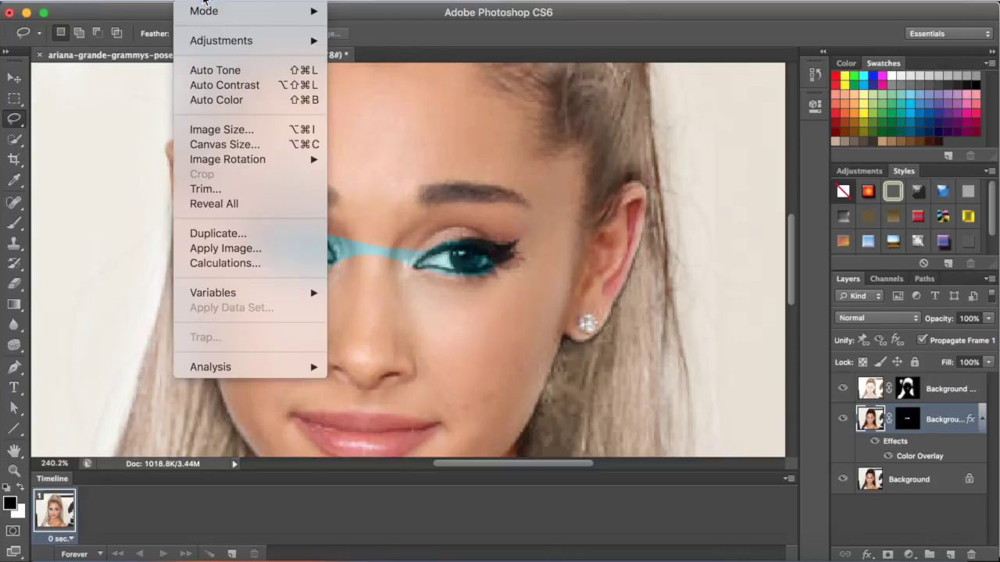
pyautogui.moveTo(224, 40)
pyautogui.click(375, 39)
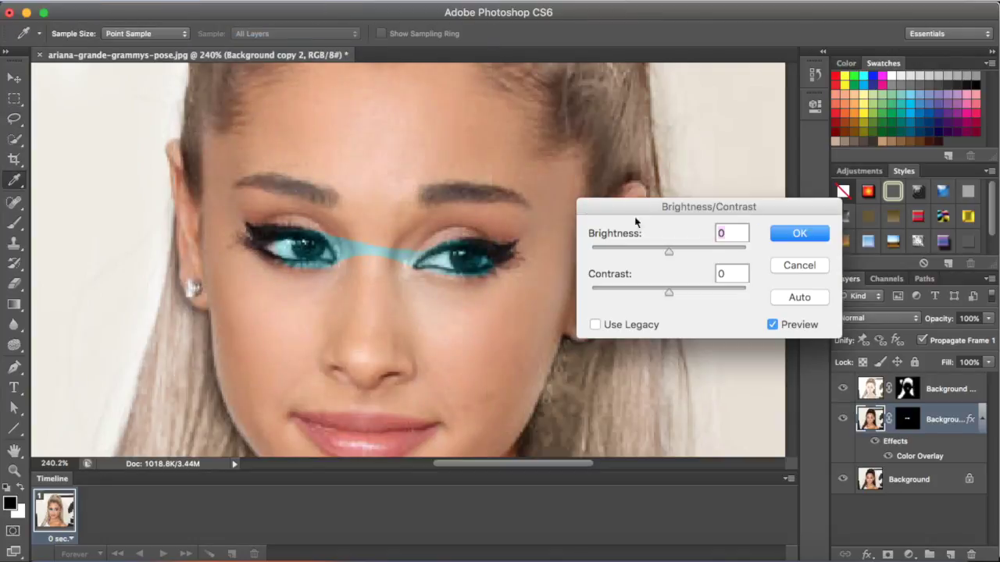
pyautogui.moveTo(672, 242); pyautogui.dragTo(714, 260)
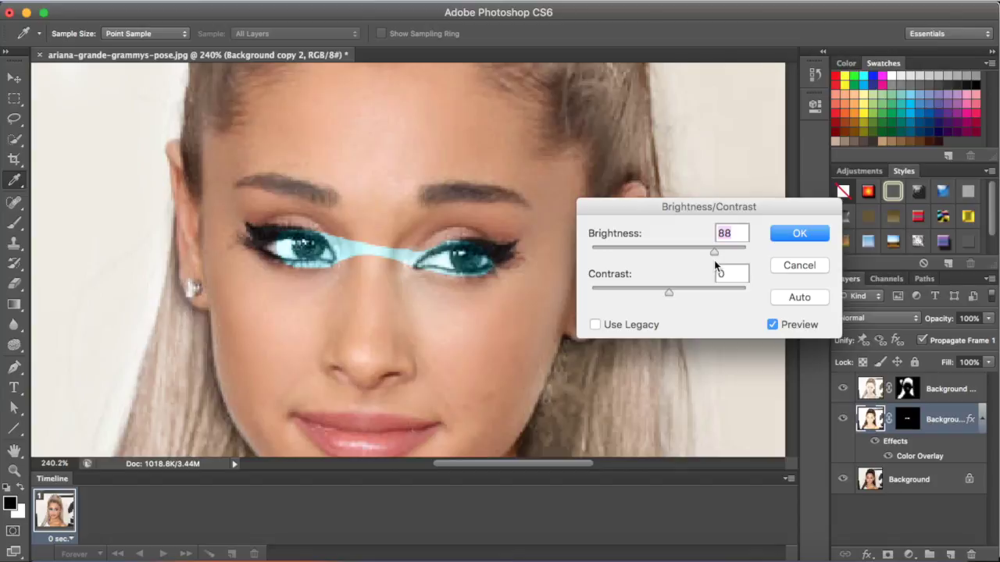
pyautogui.moveTo(669, 292); pyautogui.dragTo(637, 289)
pyautogui.click(786, 234)
# Brighten the eye layer with a Curves adjustment by raising the curve slightly.
pyautogui.click(201, 2)
pyautogui.moveTo(222, 39)
pyautogui.click(361, 69)
pyautogui.moveTo(726, 263); pyautogui.dragTo(726, 251)
pyautogui.click(944, 71)
# Lower the eye layer's vibrance and saturation with a Vibrance adjustment.
pyautogui.click(201, 2)
pyautogui.click(398, 112)
pyautogui.moveTo(626, 227); pyautogui.dragTo(643, 226)
pyautogui.moveTo(626, 271); pyautogui.dragTo(562, 276)
pyautogui.moveTo(645, 226); pyautogui.dragTo(547, 227)
pyautogui.click(756, 204)
# Reduce the eye layer's saturation with a Hue/Saturation adjustment.
pyautogui.click(202, 2)
pyautogui.moveTo(223, 39)
pyautogui.click(390, 126)
pyautogui.moveTo(770, 243); pyautogui.dragTo(710, 239)
pyautogui.click(920, 297)
pyautogui.moveTo(772, 283)
pyautogui.mouseDown()
pyautogui.moveTo(793, 280)
pyautogui.moveTo(773, 282)
pyautogui.mouseUp()
pyautogui.click(948, 142)
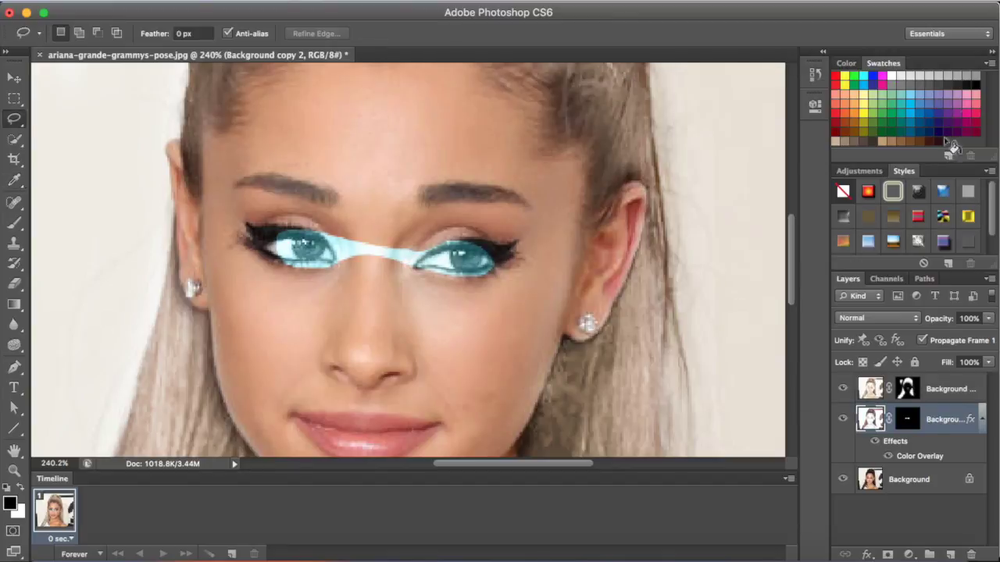
# Paint black on the eye layer's mask with a 50 px brush across both eyes to hide the teal band.
pyautogui.click(907, 423)
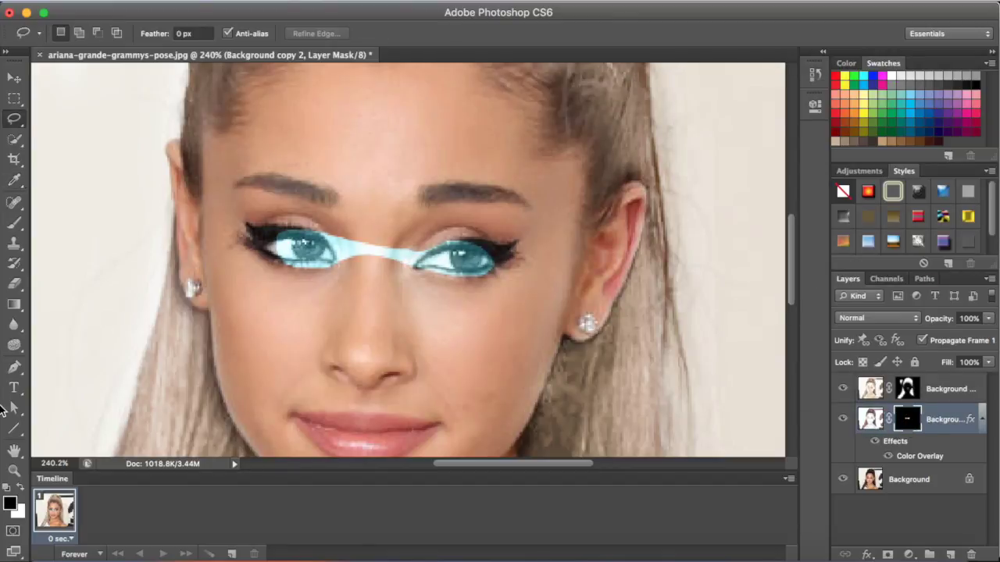
pyautogui.click(14, 224)
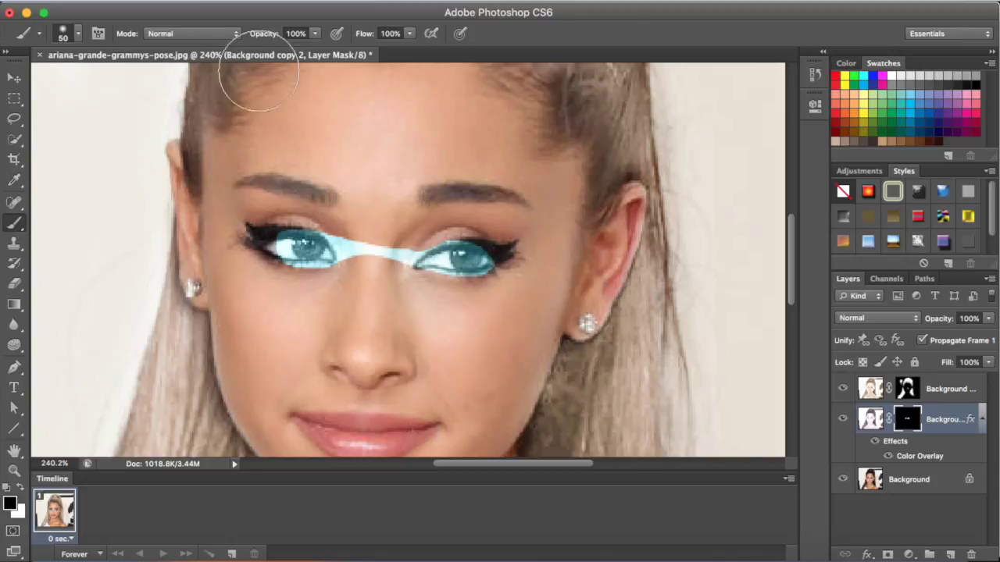
pyautogui.click(81, 33)
pyautogui.moveTo(47, 118)
pyautogui.mouseDown()
pyautogui.moveTo(24, 118)
pyautogui.moveTo(193, 119)
pyautogui.moveTo(132, 123)
pyautogui.mouseUp()
pyautogui.click(72, 35)
pyautogui.moveTo(497, 239)
pyautogui.mouseDown()
pyautogui.moveTo(285, 243)
pyautogui.moveTo(298, 240)
pyautogui.mouseUp()
# With a 6 px brush, paint white on the mask over the iris on the picture's left and black over its pupil.
pyautogui.click(20, 488)
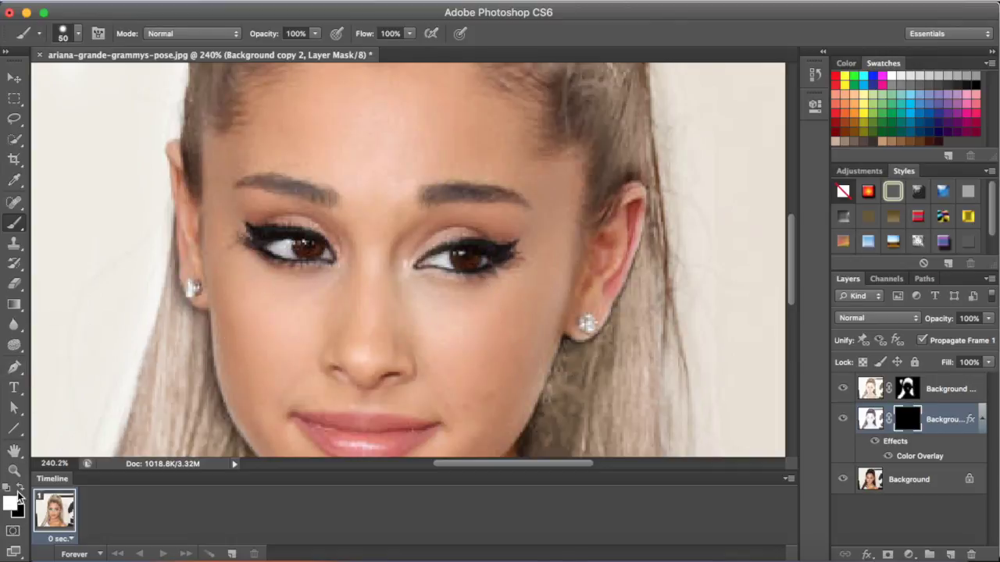
pyautogui.press('[')
pyautogui.press('[')
pyautogui.press('[')
pyautogui.press('[')
pyautogui.press('[')
pyautogui.press('[')
pyautogui.press('[')
pyautogui.press('[')
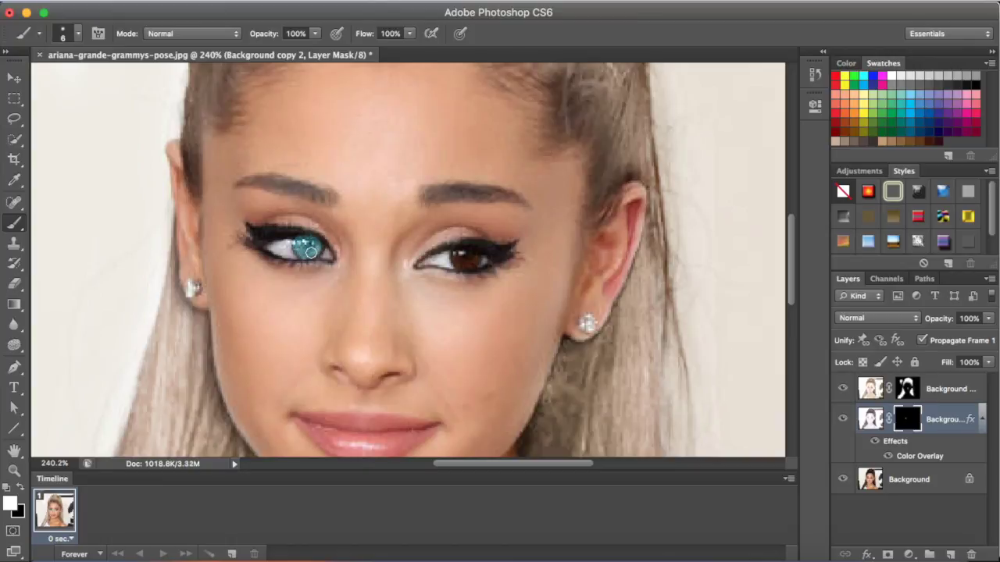
pyautogui.click(20, 487)
# Paint white on the mask over the iris on the picture's right and black over its pupil.
pyautogui.click(19, 490)
pyautogui.moveTo(456, 255); pyautogui.dragTo(461, 259)
pyautogui.click(20, 489)
pyautogui.scroll(3, 408, 255)
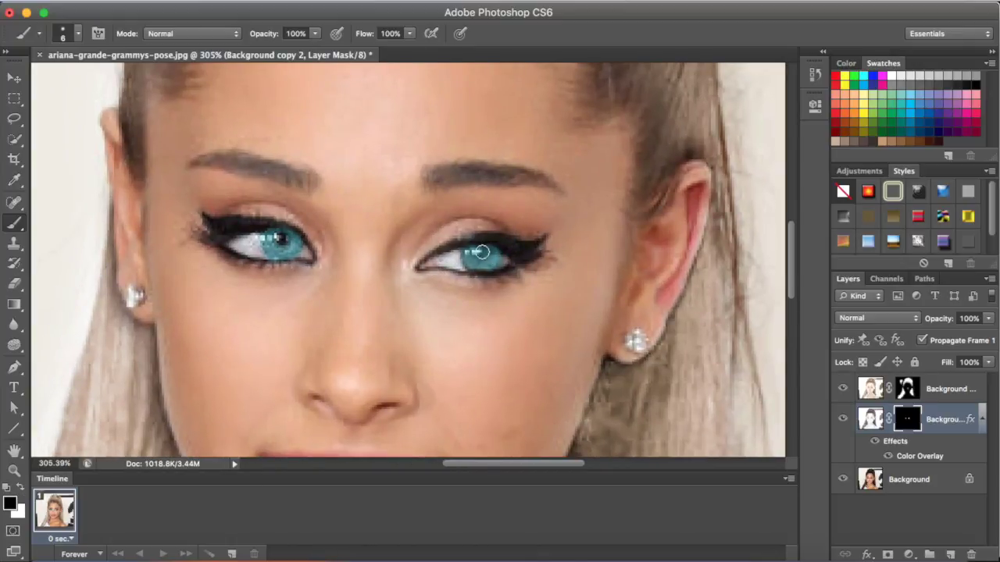
pyautogui.scroll(-8, 607, 194)
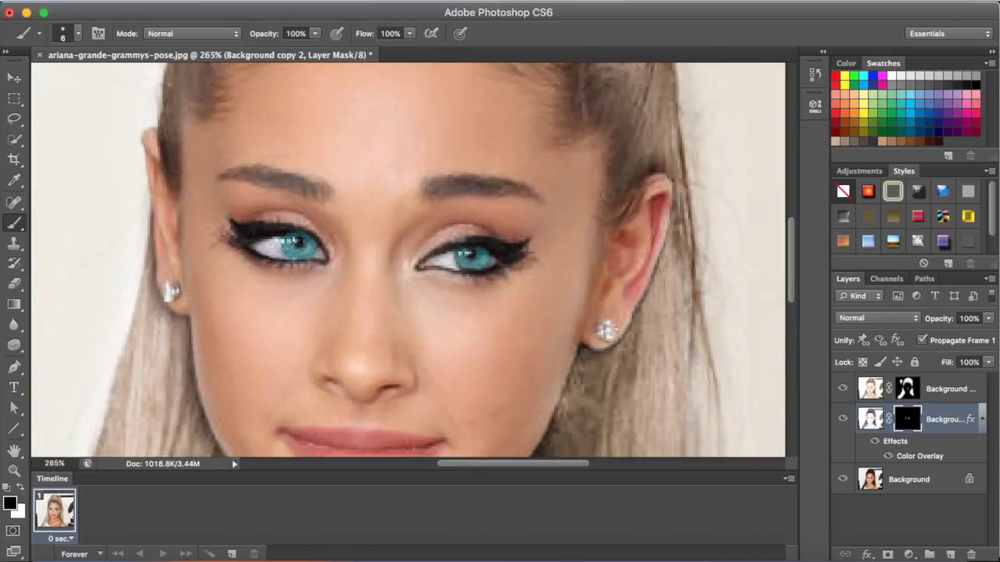
pyautogui.scroll(-5, 607, 195)
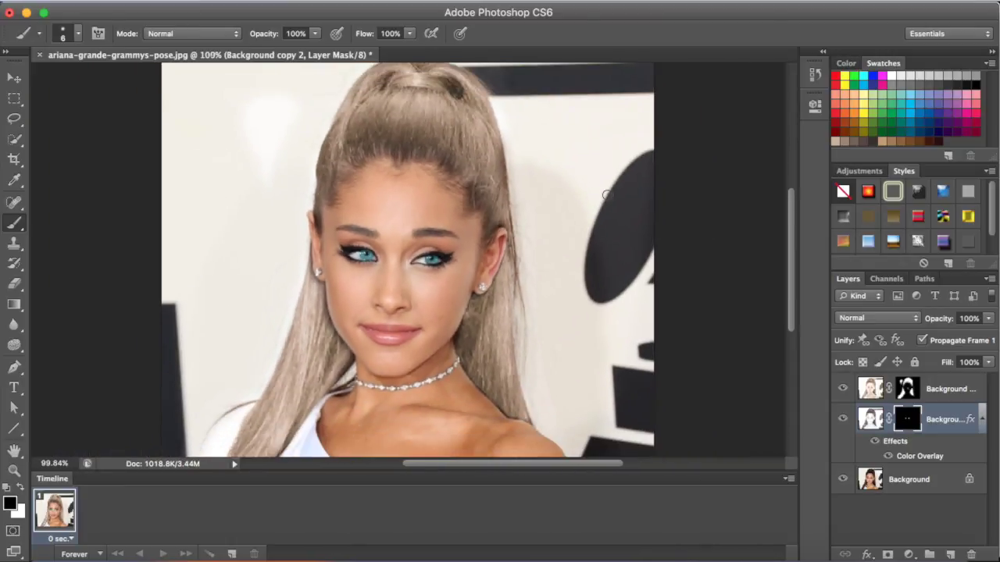
pyautogui.scroll(3, 607, 196)
pyautogui.scroll(-4, 607, 195)
pyautogui.scroll(4, 607, 195)
pyautogui.scroll(2, 607, 195)
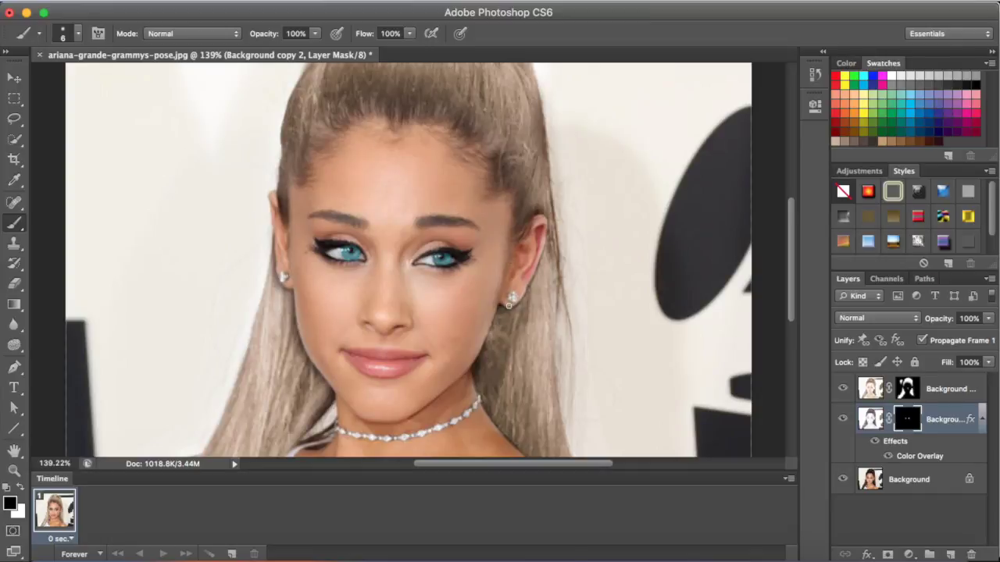
# Duplicate the Background layer again for the eyebrow edit.
pyautogui.click(931, 396)
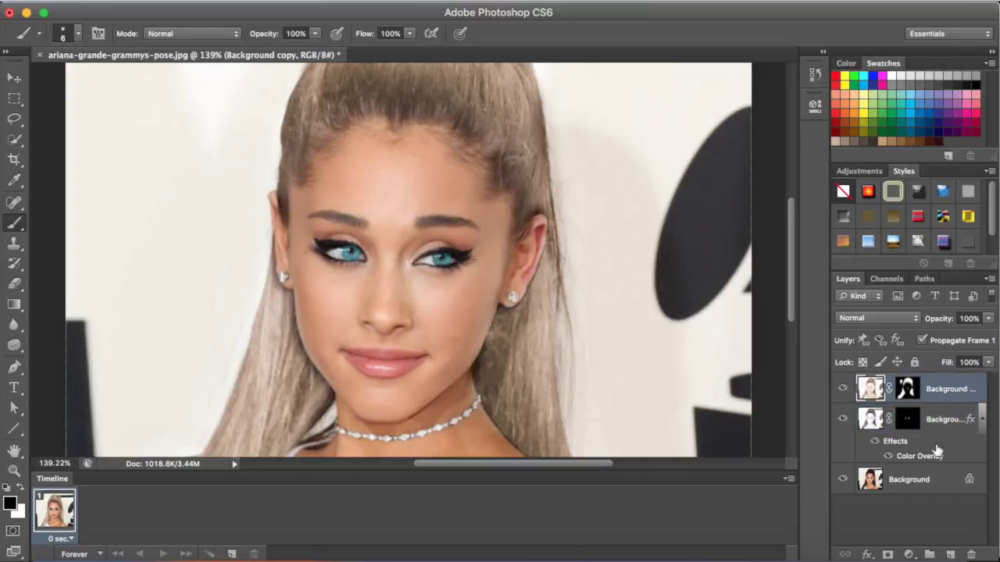
pyautogui.rightClick(911, 484)
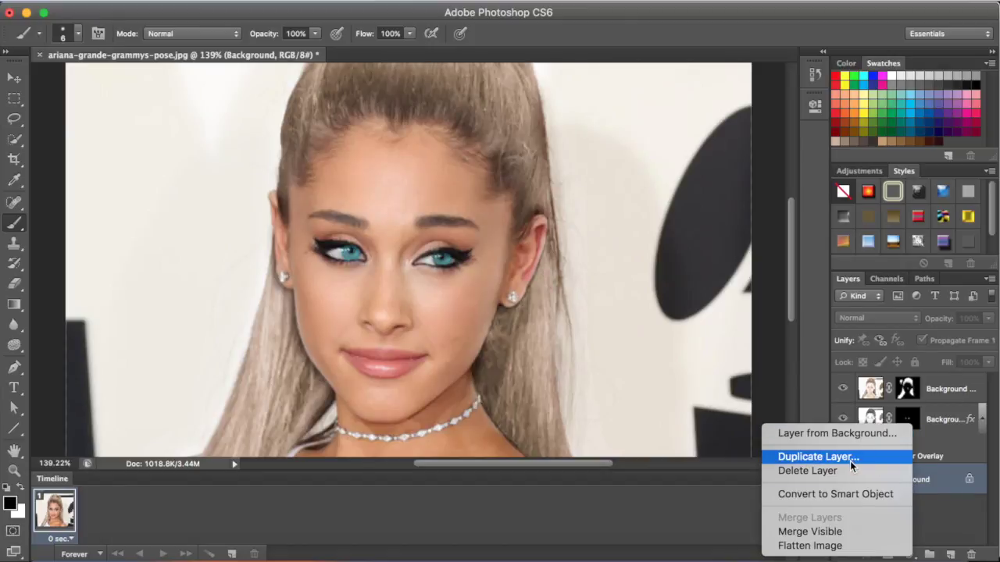
pyautogui.click(818, 457)
pyautogui.press('Return')
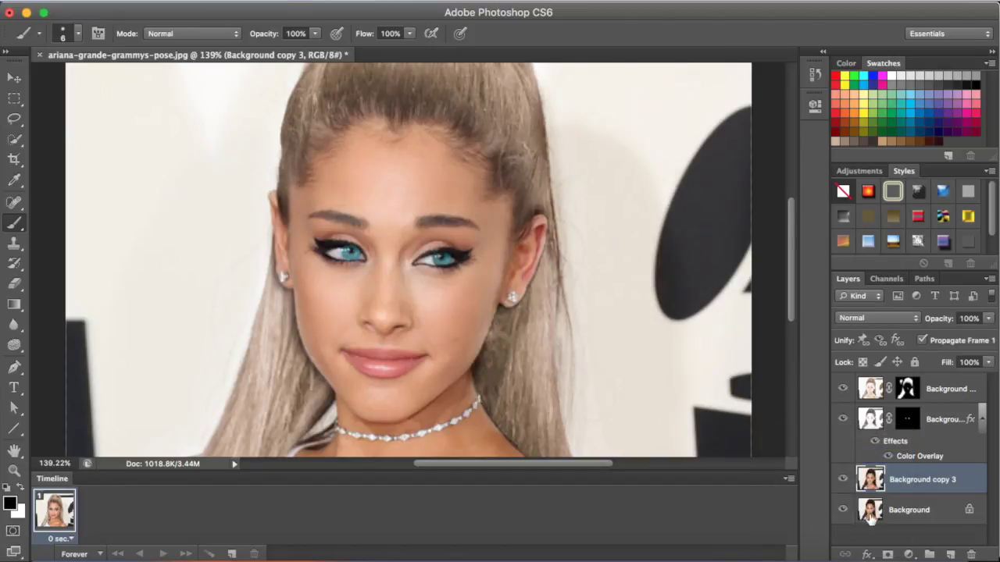
# Lasso the eyebrow on the picture's right, cut it from the new copy and paste it as its own layer.
pyautogui.press('l')
pyautogui.moveTo(444, 212)
pyautogui.mouseDown()
pyautogui.moveTo(414, 211)
pyautogui.moveTo(415, 236)
pyautogui.moveTo(490, 232)
pyautogui.moveTo(444, 213)
pyautogui.mouseUp()
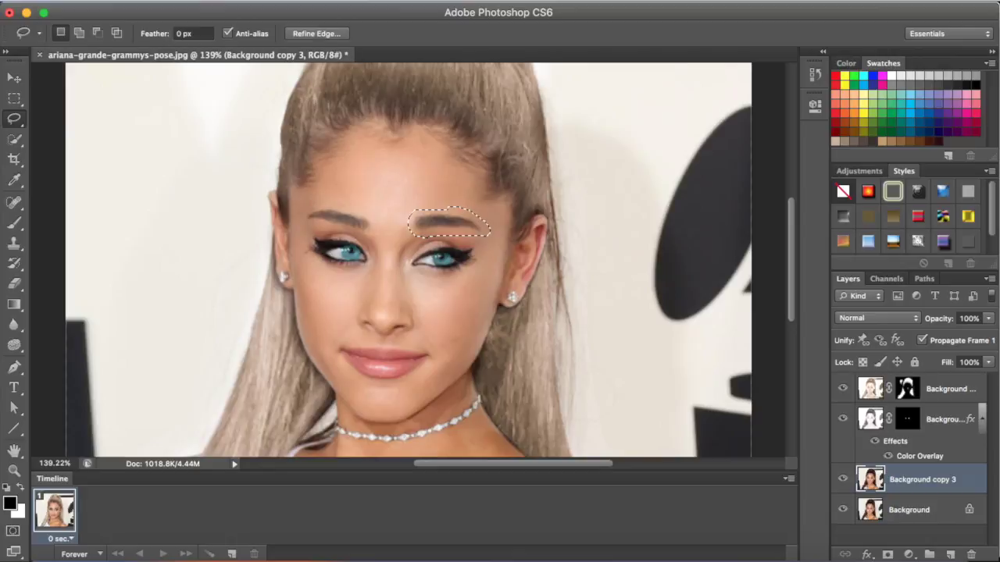
pyautogui.click(157, 1)
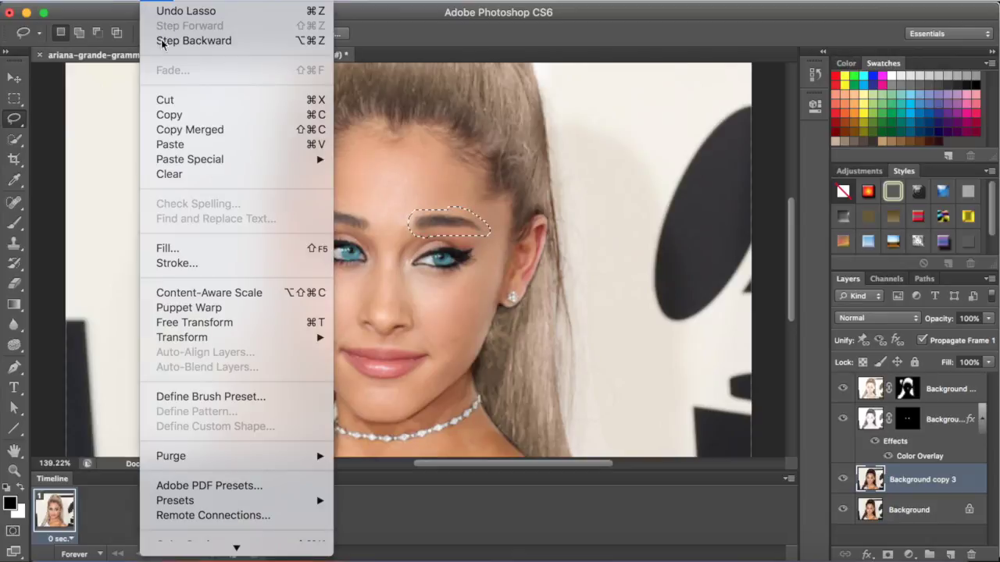
pyautogui.click(181, 103)
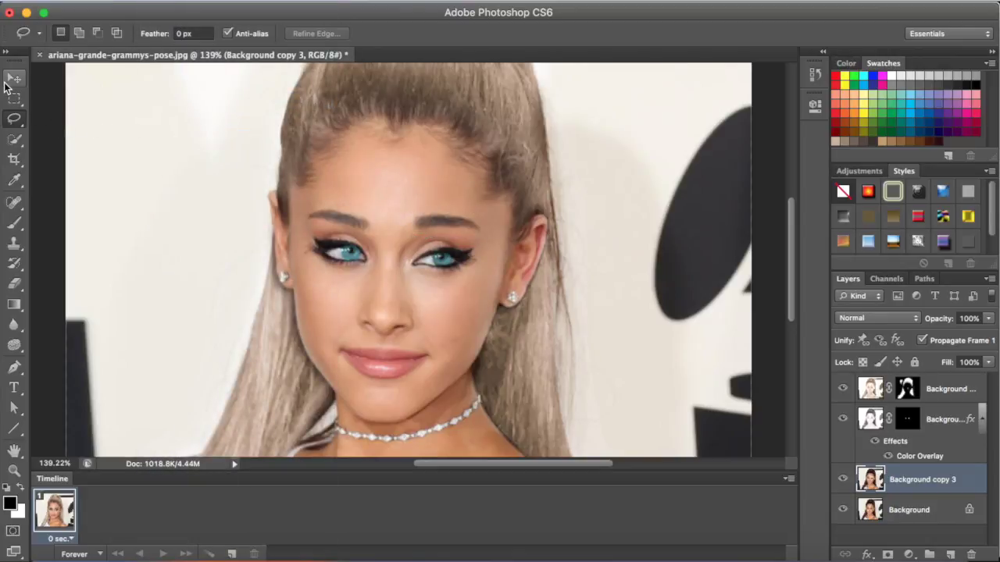
pyautogui.click(206, 2)
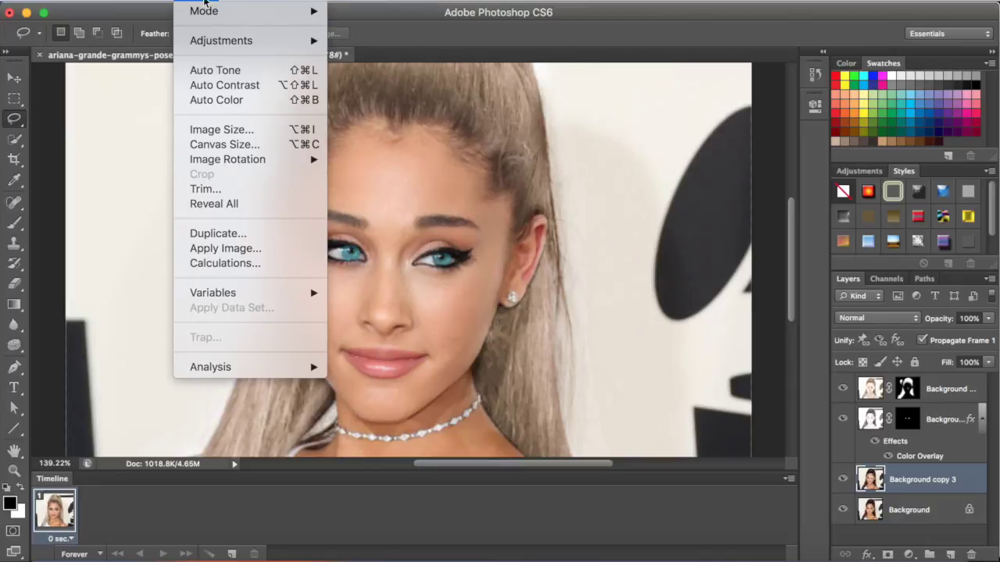
pyautogui.moveTo(163, 2)
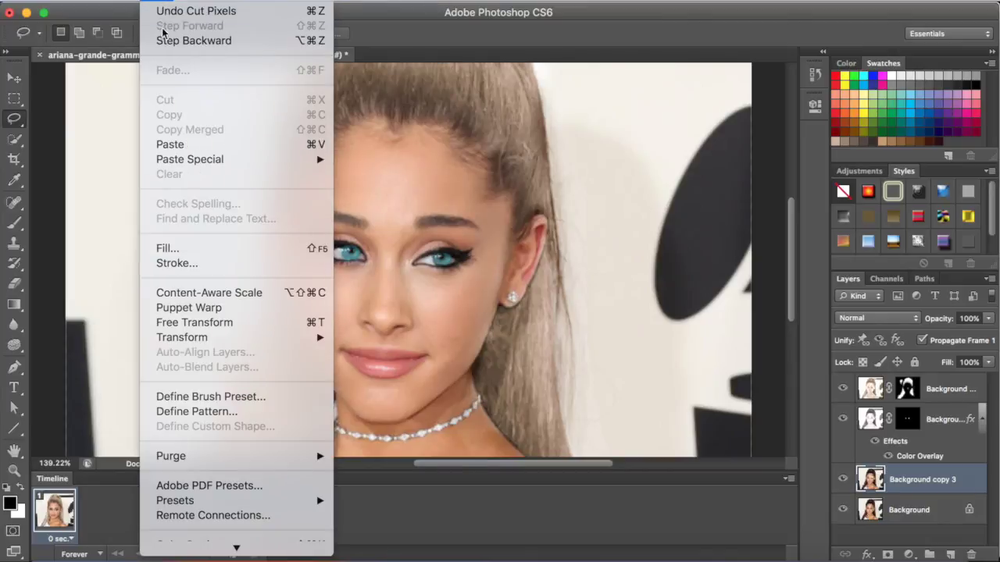
pyautogui.click(184, 151)
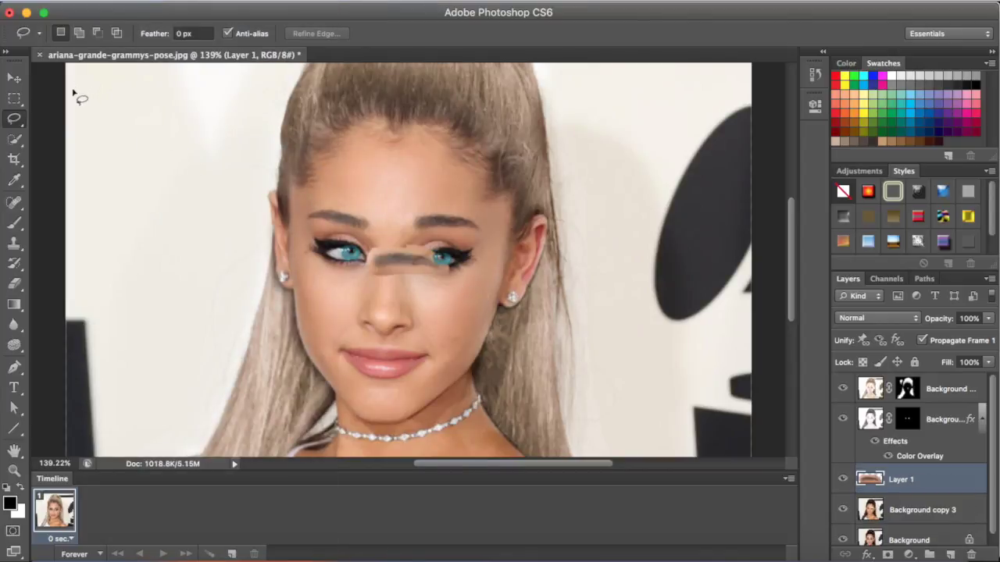
# Try to move the pasted eyebrow up to the brow area and revert the document to its state after the Paste.
pyautogui.click(13, 79)
pyautogui.moveTo(431, 265); pyautogui.dragTo(450, 244)
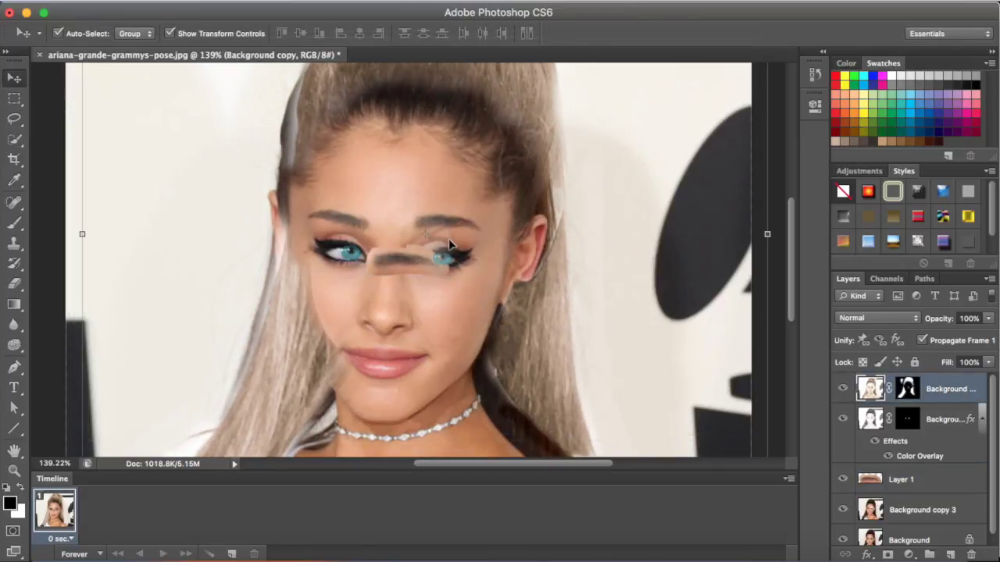
pyautogui.click(815, 75)
pyautogui.click(778, 107)
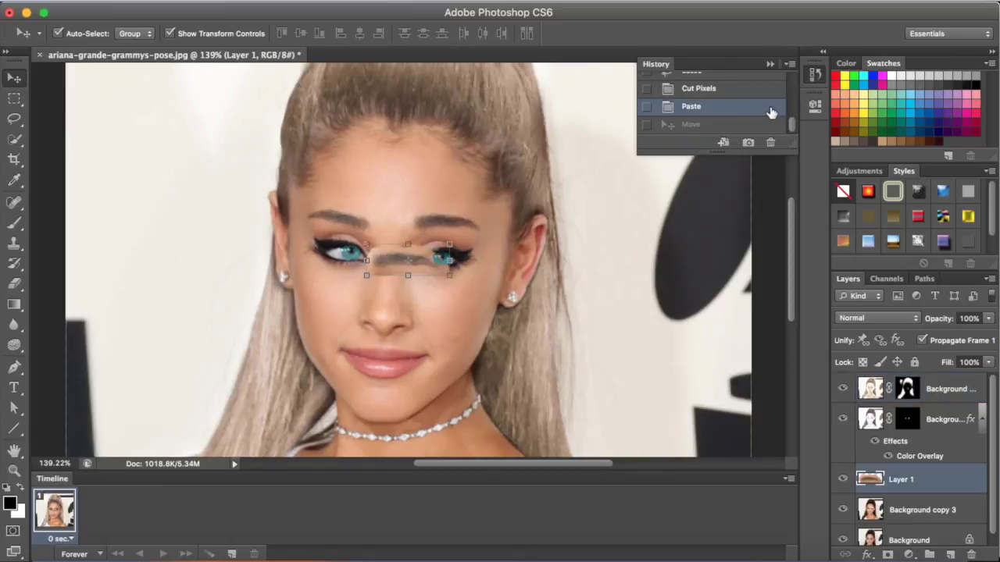
# Narrow the pasted eyebrow to about 97.4% width, move it onto the brow above the eye on the picture's right and apply the transformation.
pyautogui.moveTo(451, 263); pyautogui.dragTo(449, 260)
pyautogui.moveTo(427, 261); pyautogui.dragTo(467, 228)
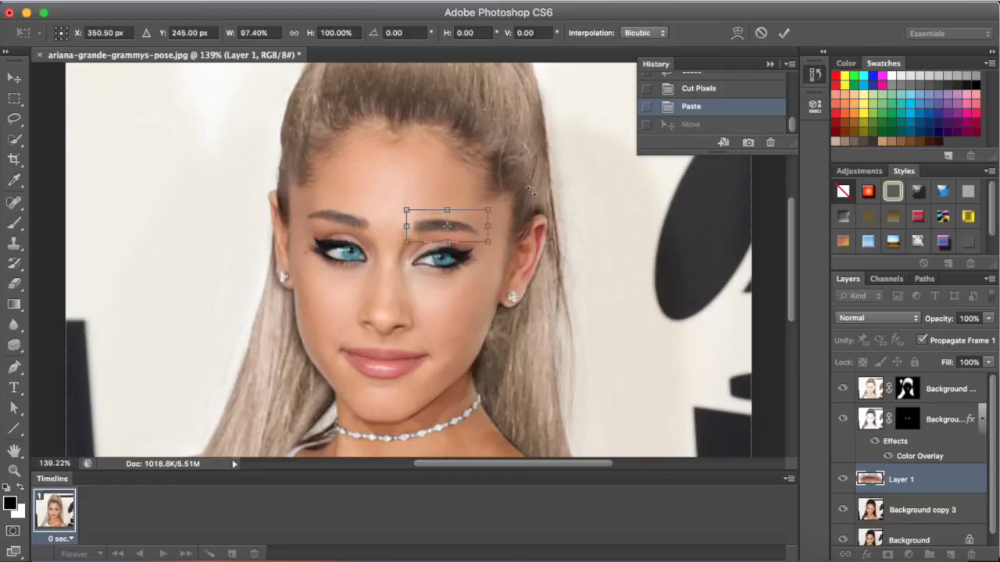
pyautogui.click(15, 201)
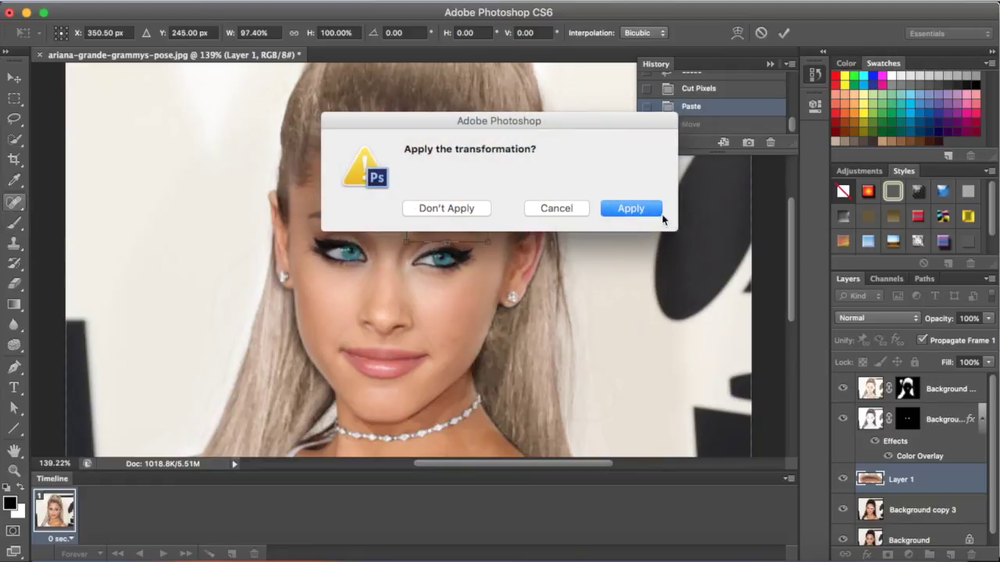
pyautogui.click(639, 213)
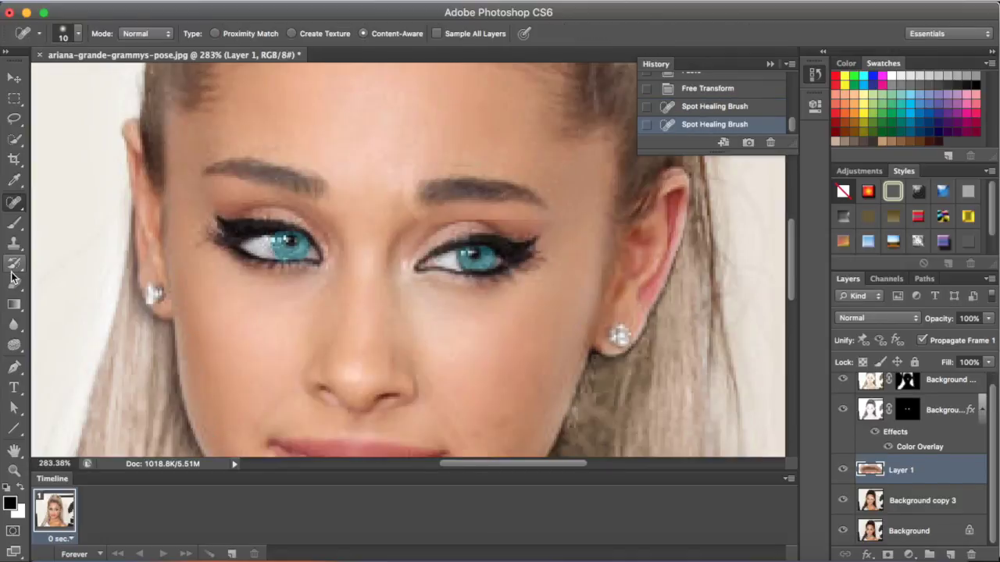
# Erase the skin edges around the pasted eyebrow with the Eraser at 79% opacity and brush size 9.
pyautogui.press('e')
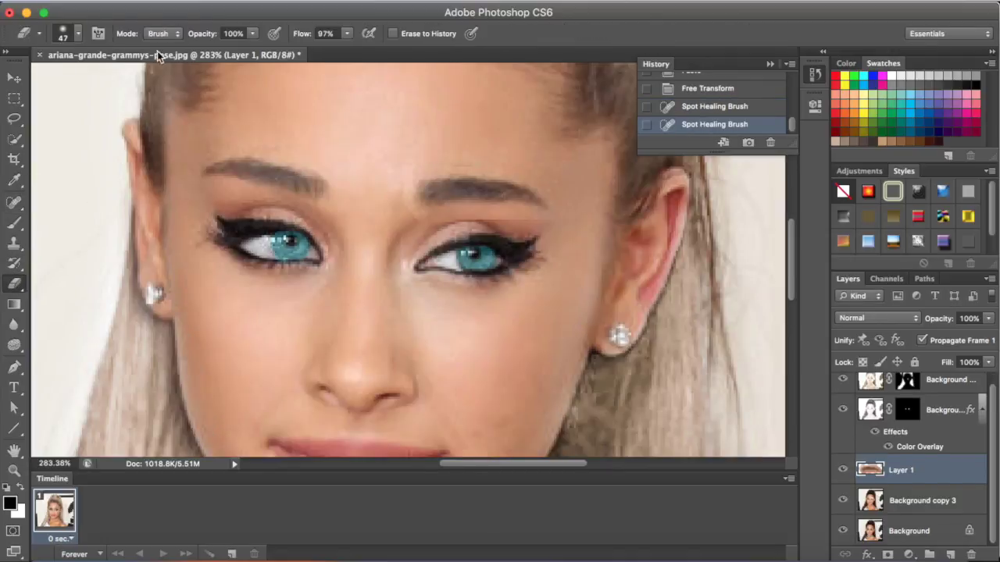
pyautogui.click(73, 36)
pyautogui.moveTo(28, 118); pyautogui.dragTo(5, 114)
pyautogui.click(77, 31)
pyautogui.click(254, 36)
pyautogui.click(238, 47)
pyautogui.click(253, 34)
pyautogui.press('[')
pyautogui.press('[')
pyautogui.press('[')
pyautogui.press('[')
pyautogui.press('[')
pyautogui.press('[')
pyautogui.press('[')
pyautogui.press('[')
pyautogui.press('[')
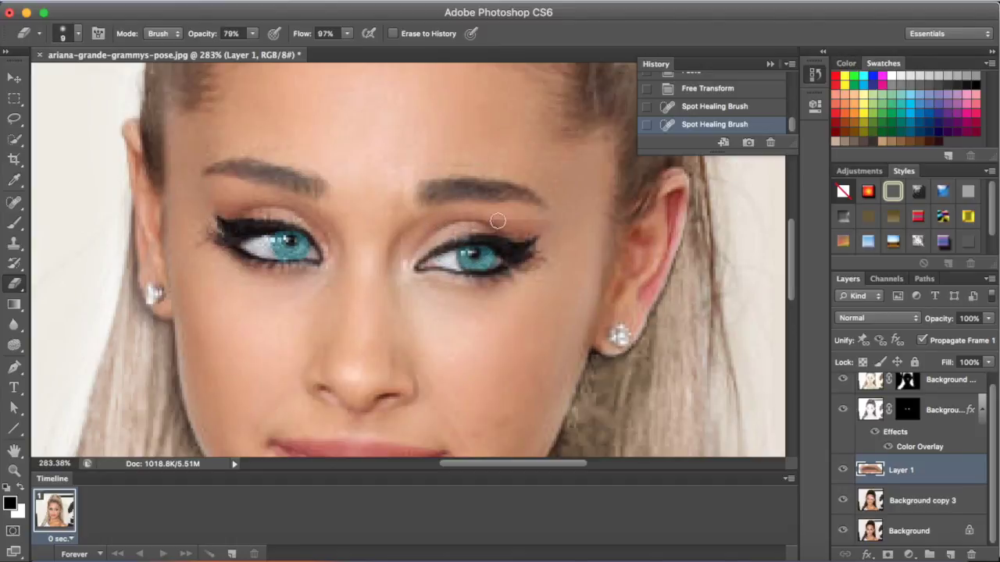
pyautogui.moveTo(460, 227); pyautogui.dragTo(434, 234)
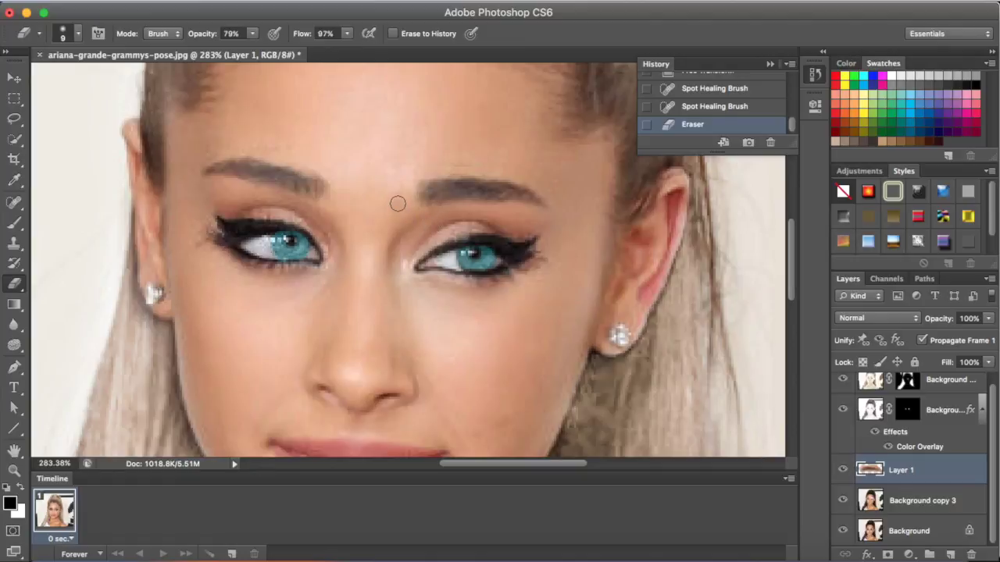
pyautogui.moveTo(403, 168)
pyautogui.mouseDown()
pyautogui.moveTo(401, 193)
pyautogui.moveTo(517, 165)
pyautogui.moveTo(567, 206)
pyautogui.mouseUp()
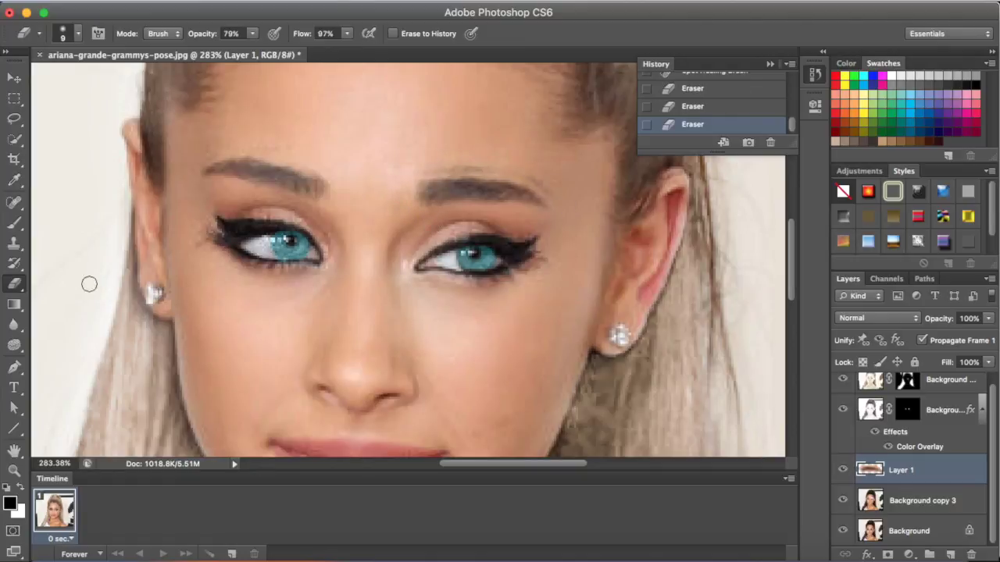
# On Layer 1, clone forehead skin over the inner end of the stray hairs above the repositioned eyebrow.
pyautogui.click(14, 203)
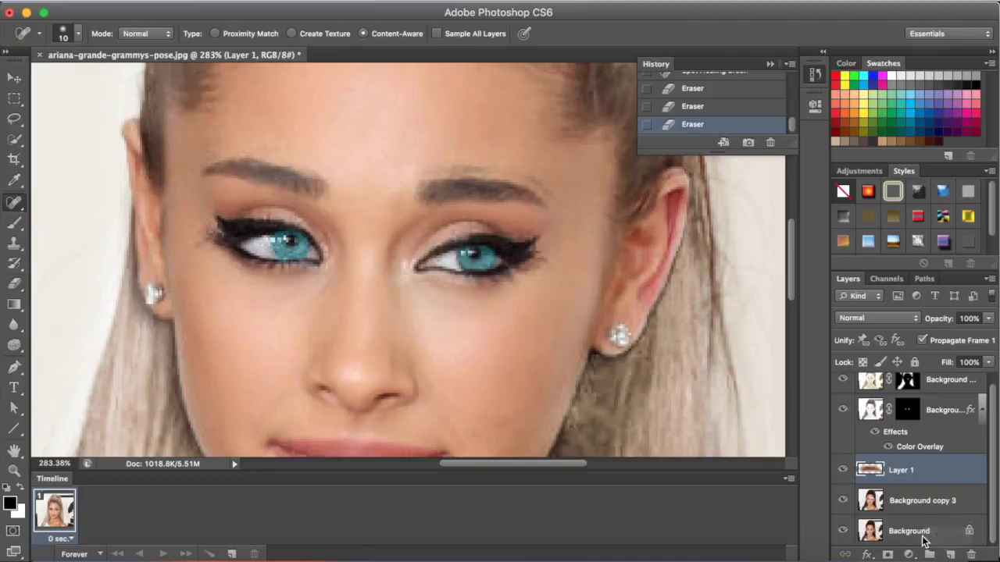
pyautogui.click(924, 534)
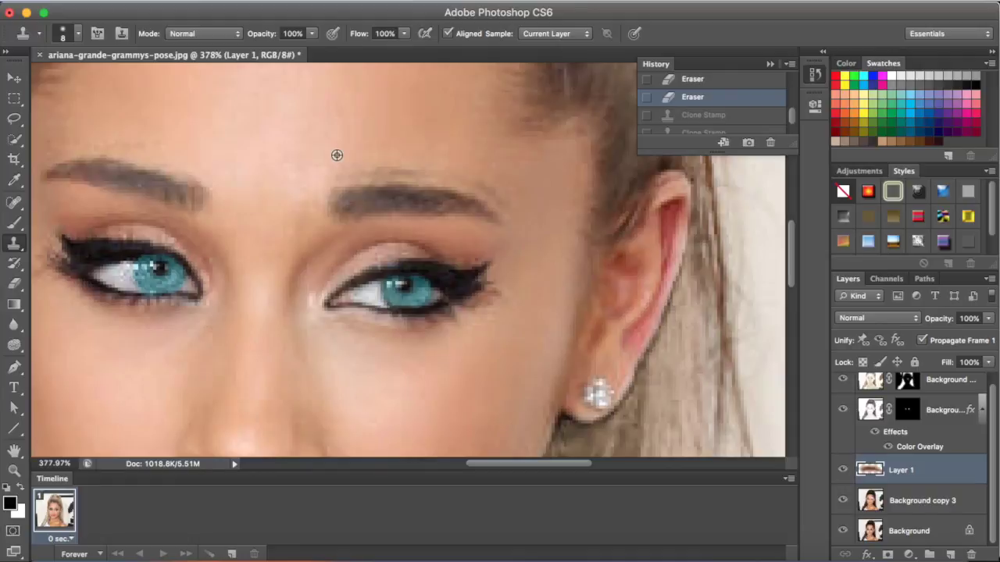
pyautogui.keyDown('alt'); pyautogui.click(337, 156); pyautogui.keyUp('alt')
pyautogui.moveTo(336, 173); pyautogui.dragTo(349, 170)
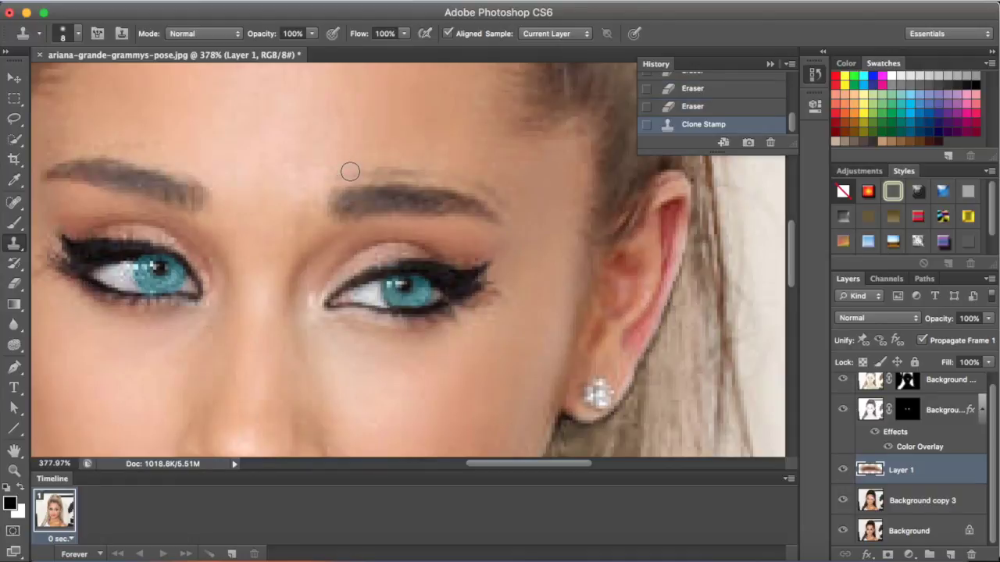
# On the Background layer, clone clean forehead skin along the leftover hairs above the repositioned eyebrow.
pyautogui.click(908, 532)
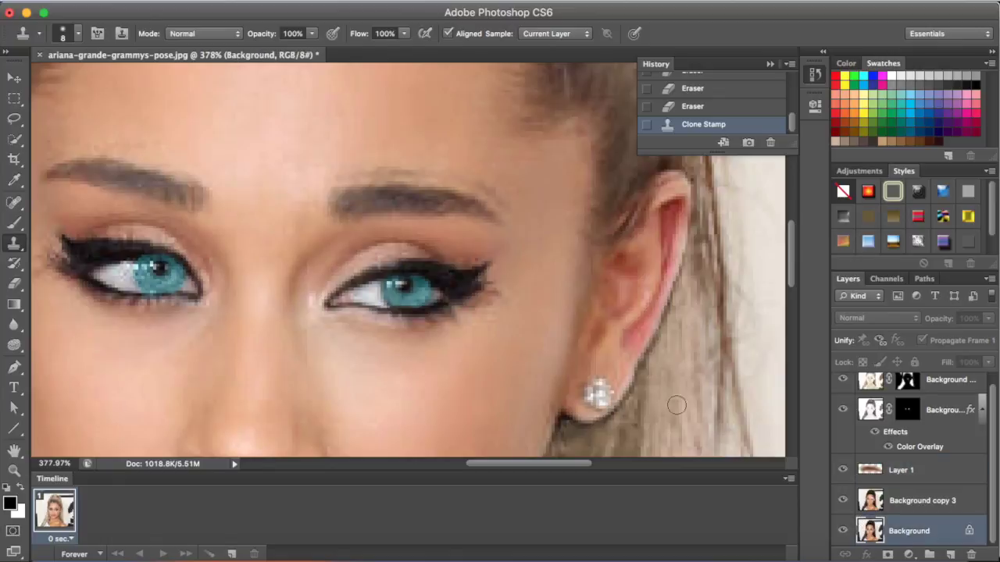
pyautogui.keyDown('alt'); pyautogui.click(337, 149); pyautogui.keyUp('alt')
pyautogui.moveTo(337, 174)
pyautogui.mouseDown()
pyautogui.moveTo(433, 174)
pyautogui.moveTo(515, 209)
pyautogui.mouseUp()
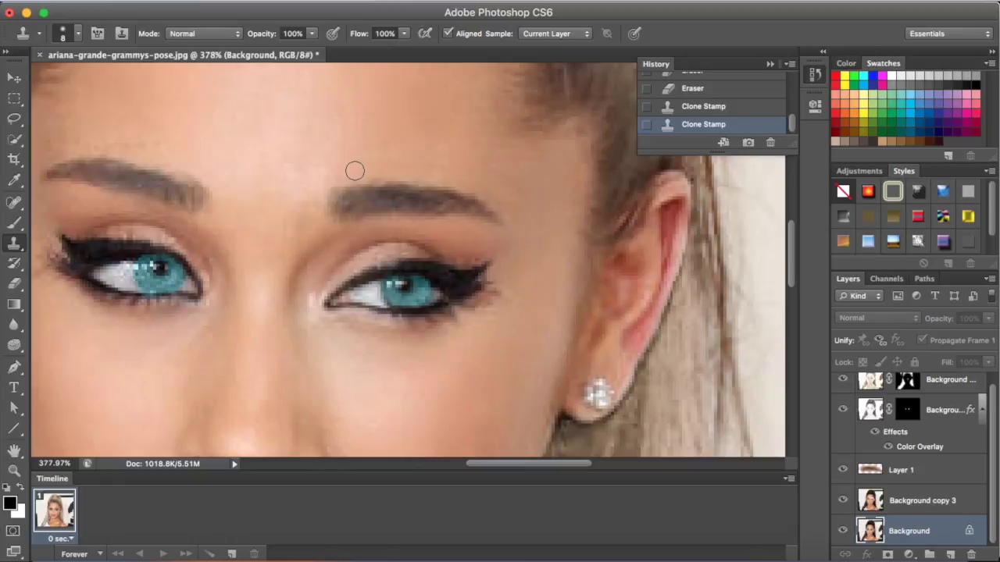
pyautogui.scroll(-1, 359, 166)
pyautogui.scroll(-6, 366, 161)
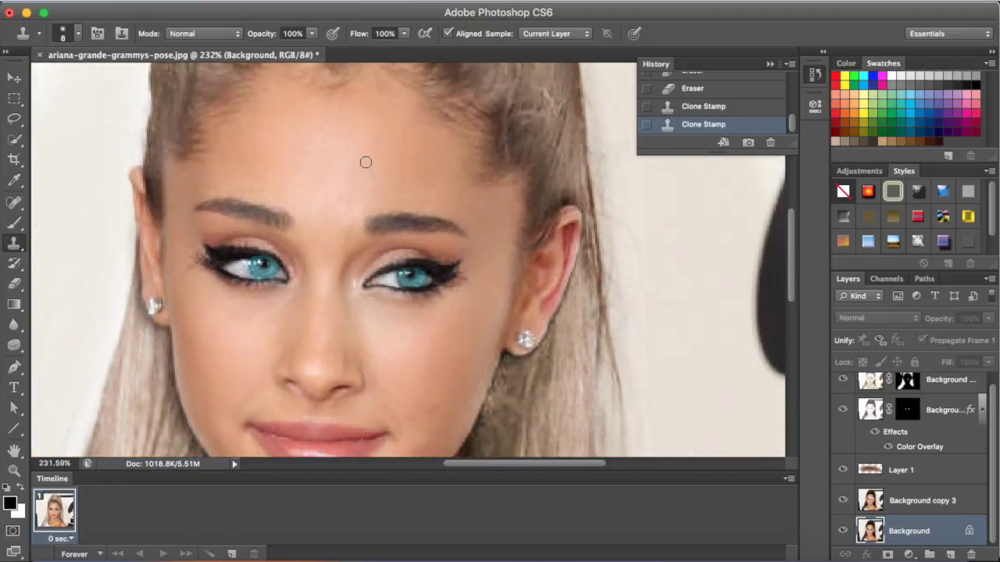
pyautogui.scroll(-2, 366, 163)
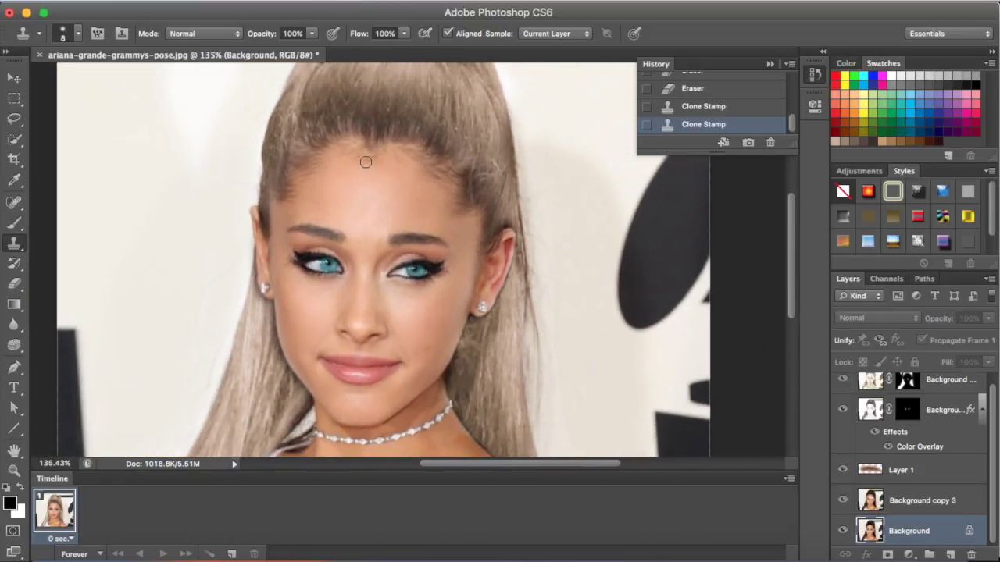
# Try to rotate the pasted eyebrow on Layer 1 by about -2 degrees.
pyautogui.scroll(5, 366, 162)
pyautogui.scroll(1, 365, 161)
pyautogui.click(893, 477)
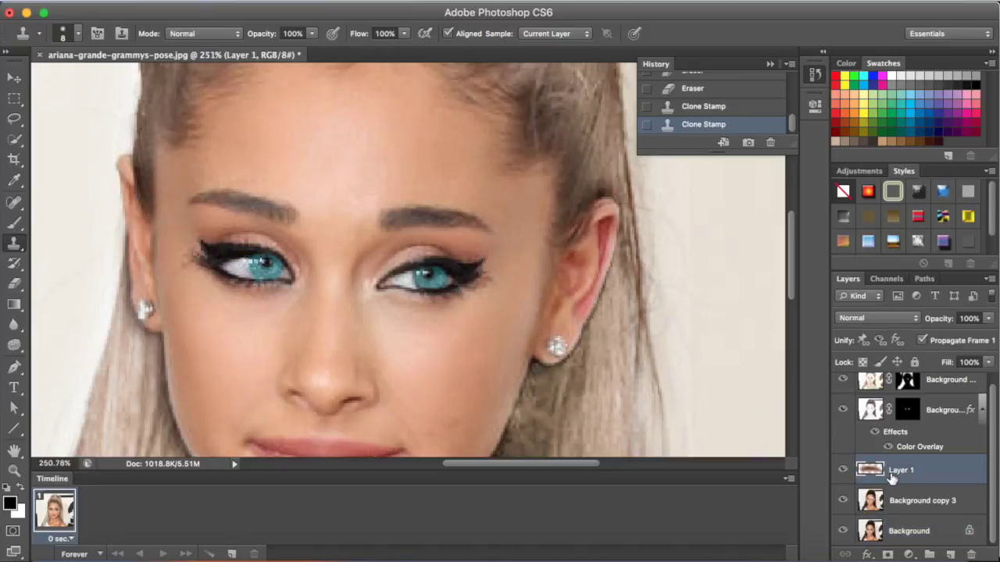
pyautogui.press('v')
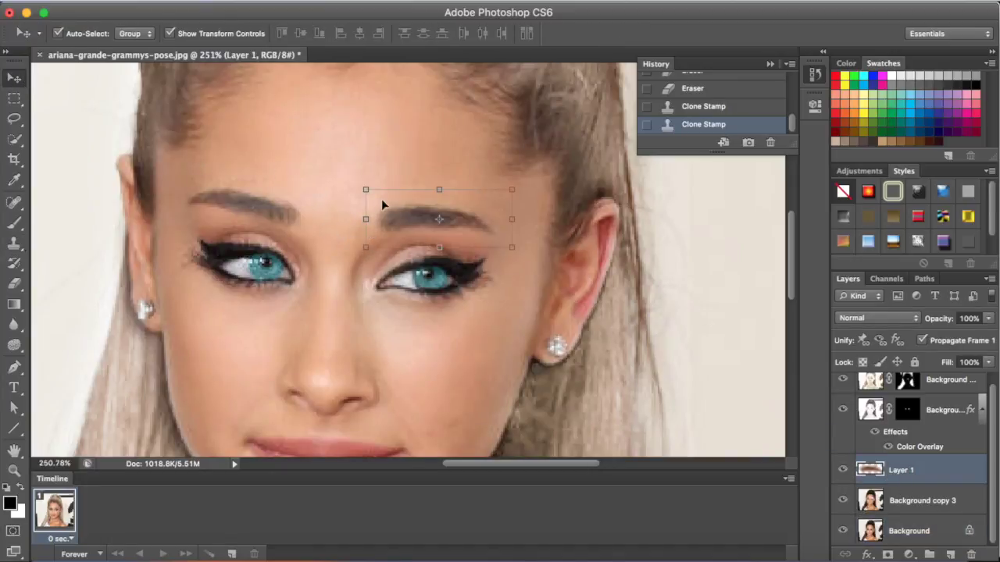
pyautogui.click(522, 188)
pyautogui.moveTo(523, 186); pyautogui.dragTo(523, 185)
pyautogui.scroll(-3, 522, 185)
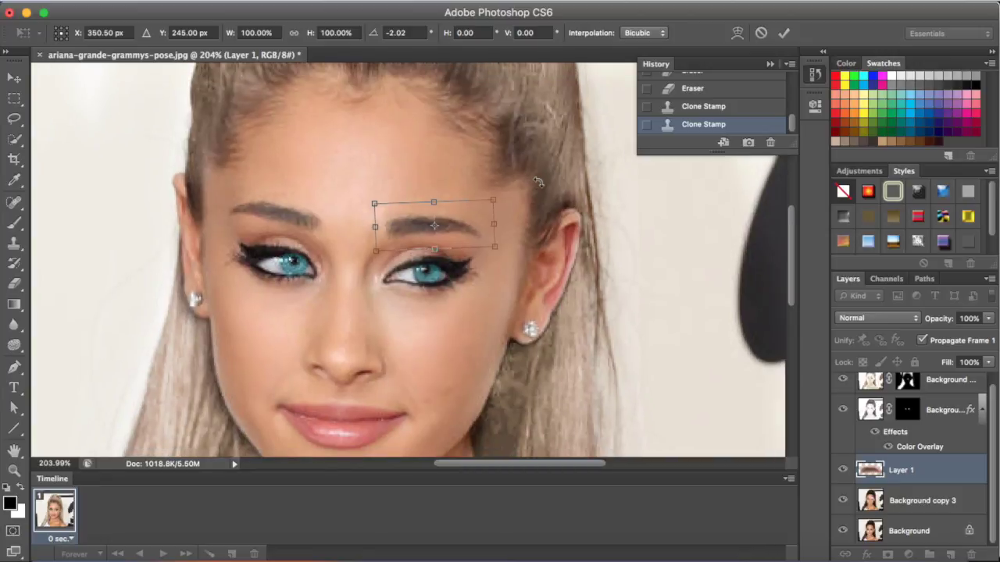
pyautogui.scroll(-4, 539, 184)
pyautogui.scroll(-3, 550, 182)
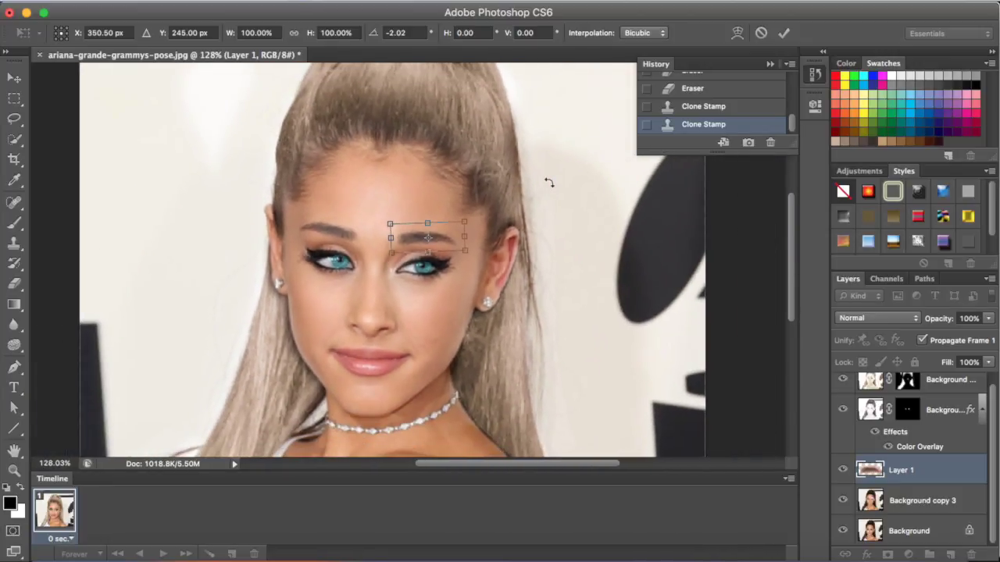
pyautogui.scroll(-4, 549, 182)
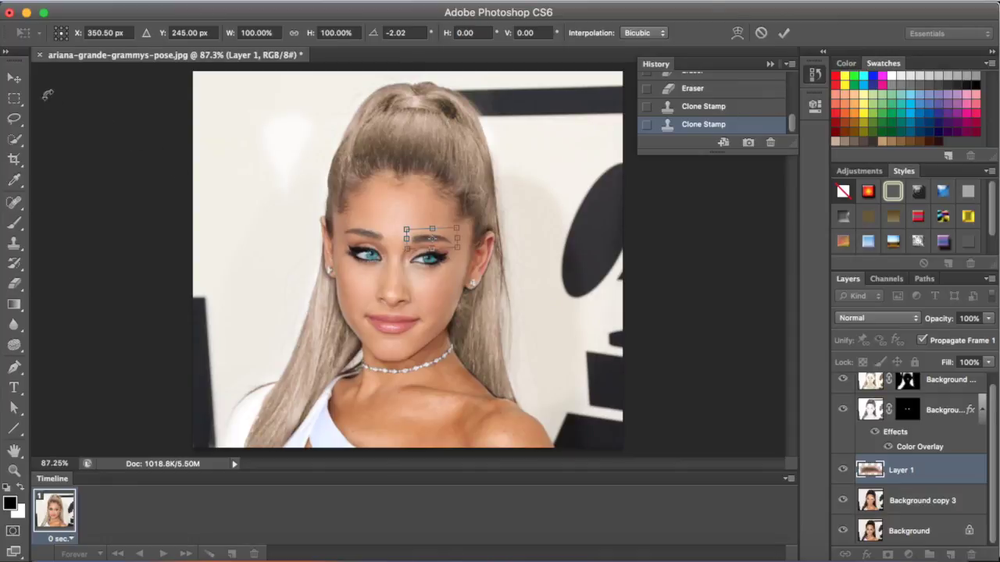
pyautogui.click(14, 78)
pyautogui.click(484, 210)
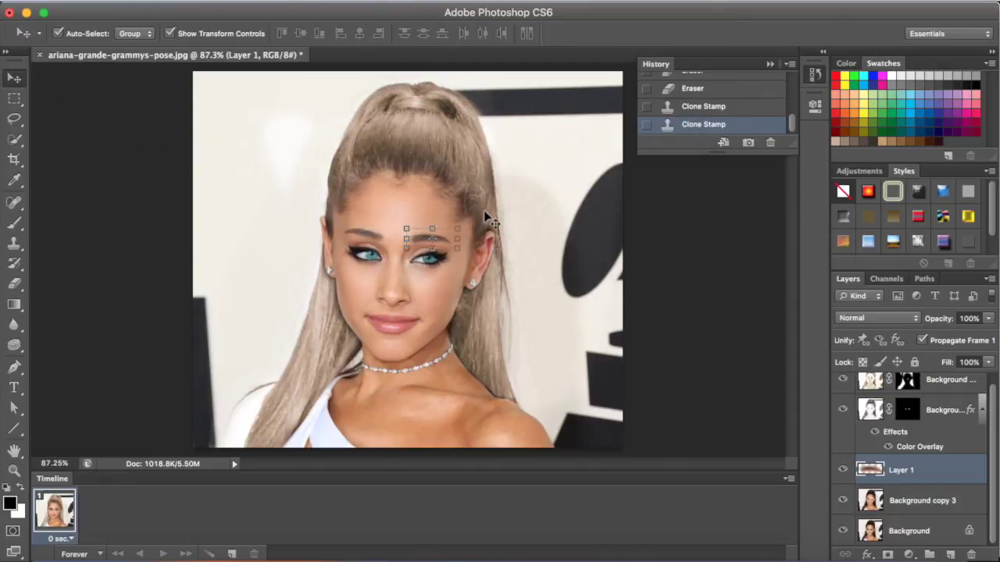
# Draw a freehand Lasso selection around the lips.
pyautogui.click(15, 121)
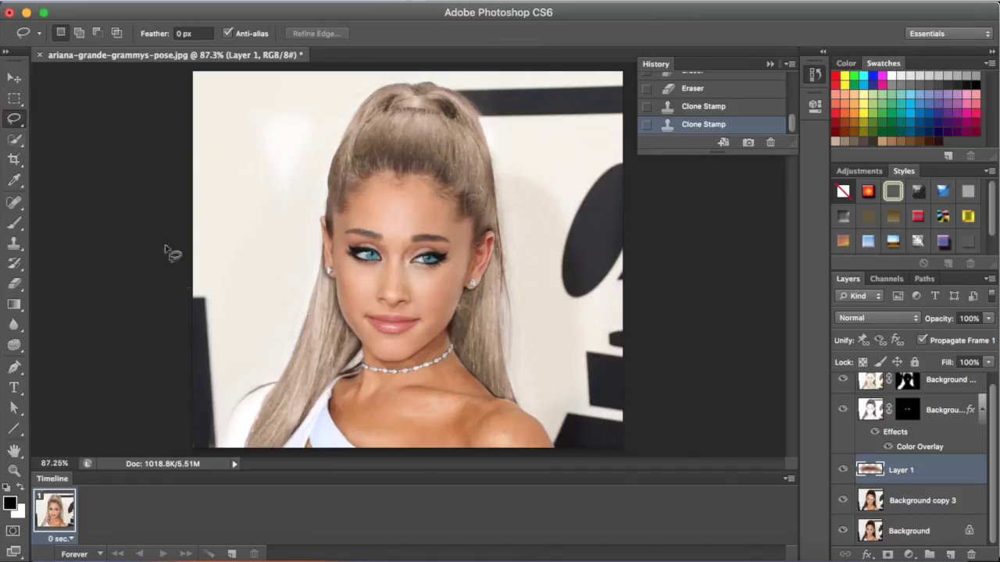
pyautogui.scroll(4, 414, 352)
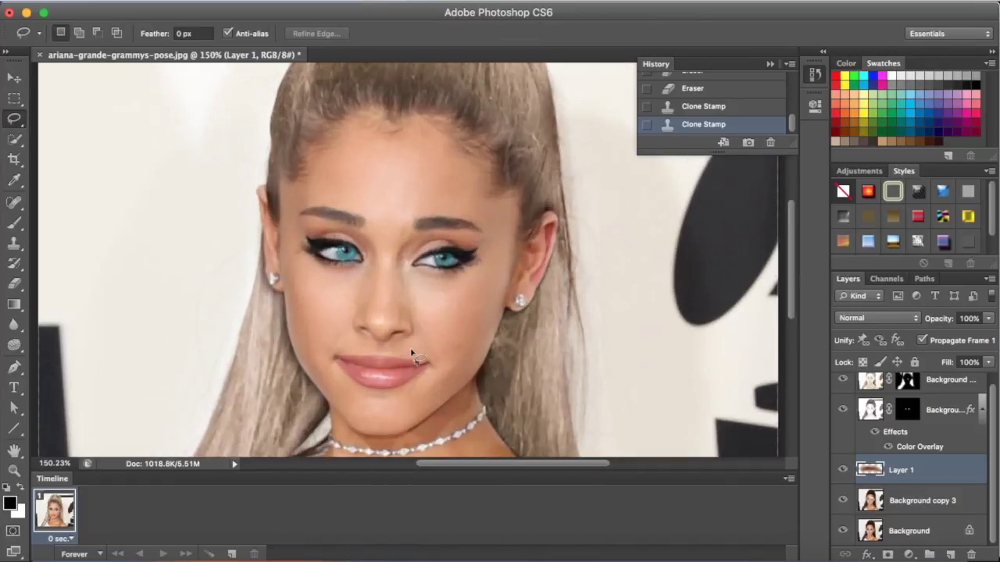
pyautogui.moveTo(333, 296)
pyautogui.mouseDown()
pyautogui.moveTo(375, 331)
pyautogui.moveTo(414, 322)
pyautogui.moveTo(434, 304)
pyautogui.moveTo(337, 291)
pyautogui.mouseUp()
pyautogui.scroll(1, 912, 424)
# Add a Hue/Saturation adjustment above the topmost Background copy and shift the selected lips to a vivid purple.
pyautogui.click(945, 388)
pyautogui.click(908, 555)
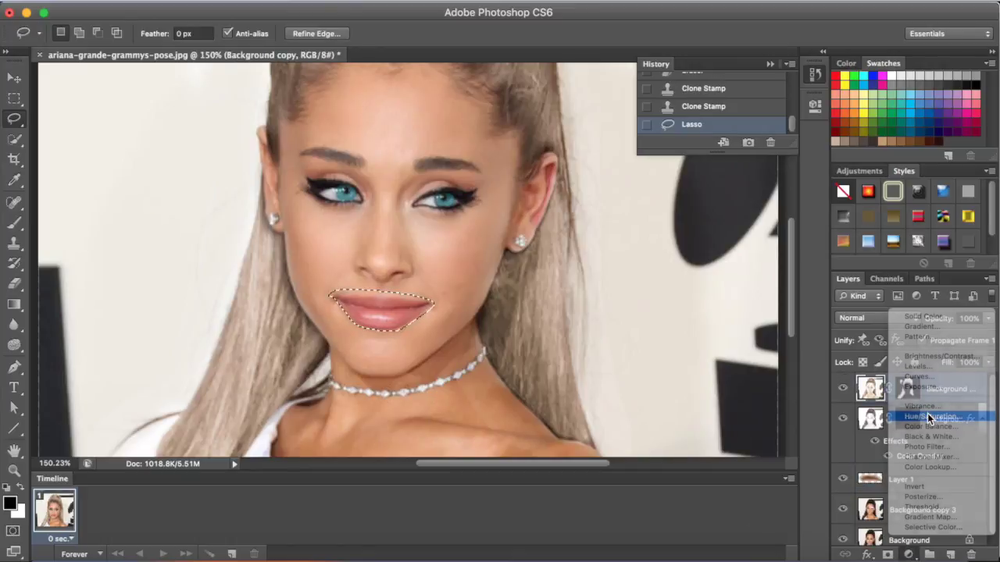
pyautogui.click(915, 413)
pyautogui.moveTo(637, 201); pyautogui.dragTo(719, 202)
pyautogui.click(663, 283)
pyautogui.moveTo(592, 200); pyautogui.dragTo(756, 200)
pyautogui.moveTo(656, 232)
pyautogui.mouseDown()
pyautogui.moveTo(666, 263)
pyautogui.moveTo(667, 237)
pyautogui.mouseUp()
pyautogui.click(815, 104)
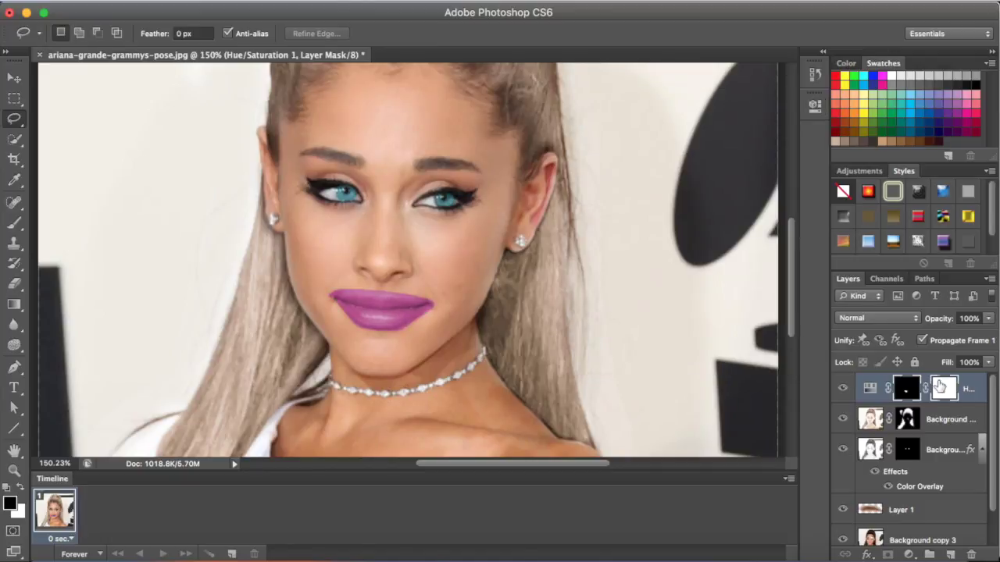
# On the Hue/Saturation mask, paint black over the colour spill around the mouth and white back over the lips.
pyautogui.click(14, 223)
pyautogui.moveTo(430, 303)
pyautogui.mouseDown()
pyautogui.moveTo(328, 304)
pyautogui.moveTo(411, 321)
pyautogui.mouseUp()
pyautogui.press(']')
pyautogui.press(']')
pyautogui.press(']')
pyautogui.press('x')
pyautogui.moveTo(353, 307)
pyautogui.mouseDown()
pyautogui.moveTo(375, 321)
pyautogui.moveTo(364, 312)
pyautogui.moveTo(391, 317)
pyautogui.moveTo(389, 306)
pyautogui.moveTo(345, 301)
pyautogui.moveTo(420, 310)
pyautogui.mouseUp()
# Reduce the brush to size 7 and paint black on the mask to tighten the purple colour to the lip outline.
pyautogui.press('[')
pyautogui.press('[')
pyautogui.press('[')
pyautogui.press('[')
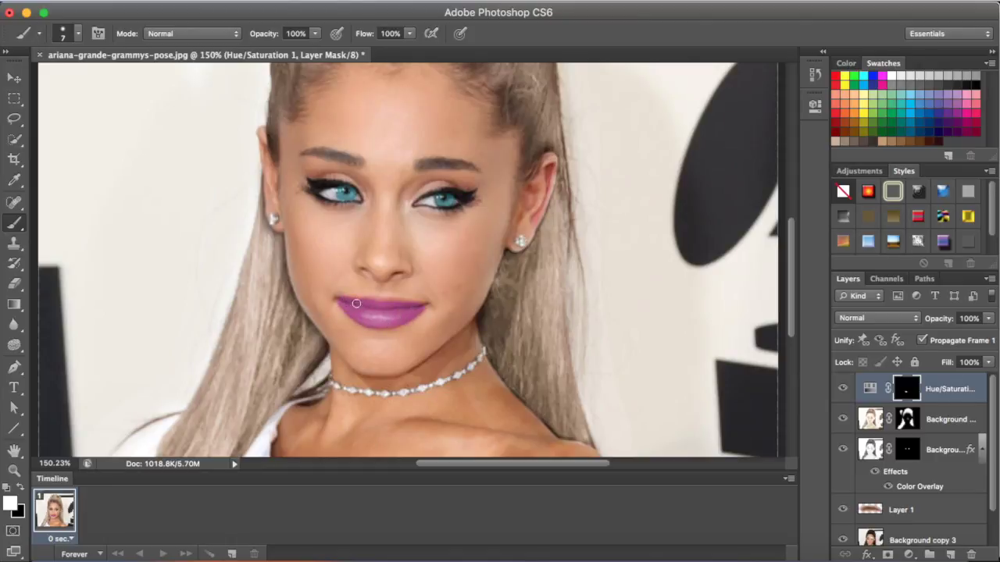
pyautogui.scroll(5, 420, 305)
pyautogui.press('x')
pyautogui.moveTo(330, 330)
pyautogui.mouseDown()
pyautogui.moveTo(272, 327)
pyautogui.moveTo(404, 328)
pyautogui.moveTo(309, 328)
pyautogui.moveTo(249, 343)
pyautogui.moveTo(290, 392)
pyautogui.mouseUp()
pyautogui.moveTo(447, 371); pyautogui.dragTo(404, 401)
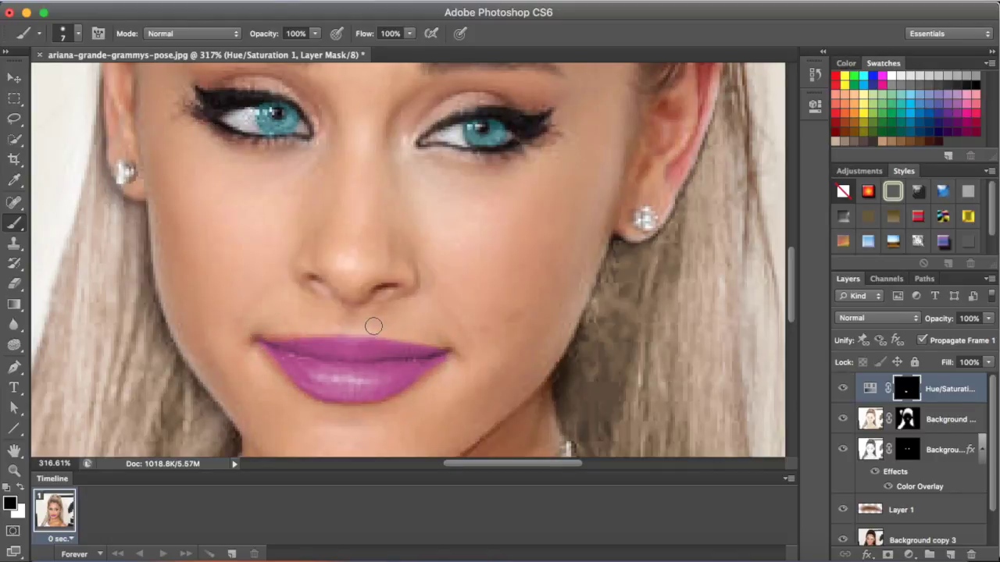
pyautogui.scroll(-5, 383, 328)
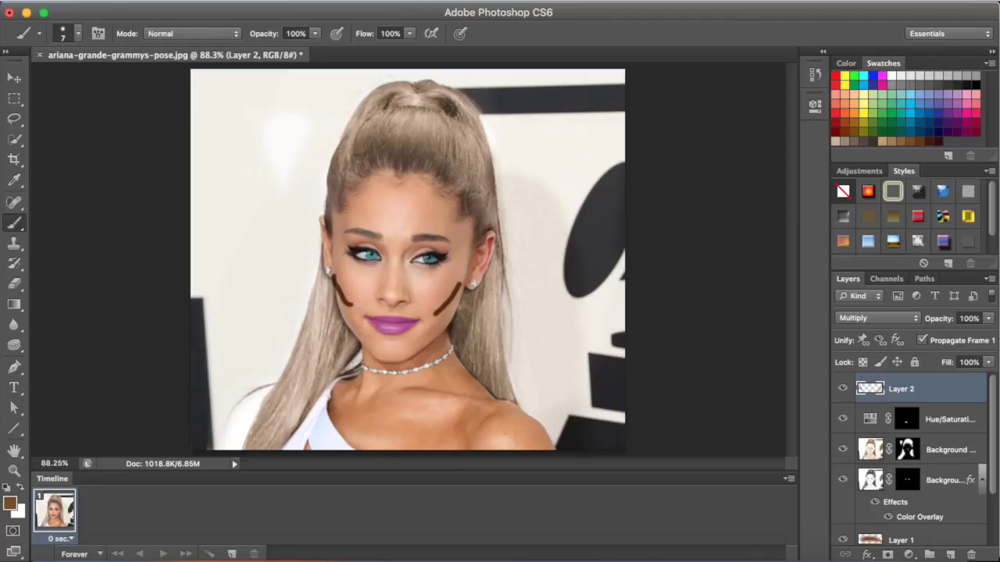
# Soften the brown cheek contour strokes on Layer 2 with a Gaussian Blur of 14.8 pixels radius.
pyautogui.click(364, 2)
pyautogui.moveTo(528, 177)
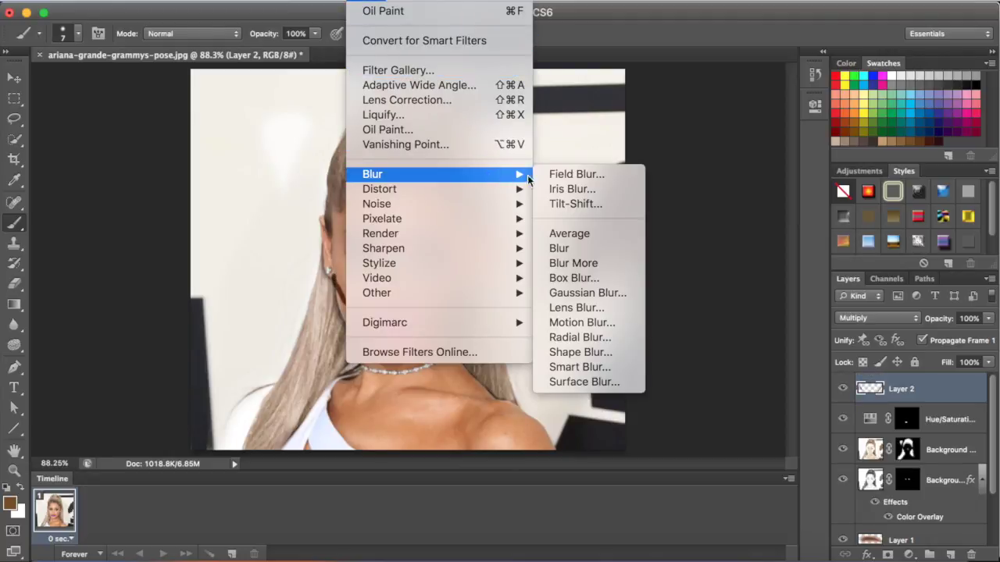
pyautogui.click(587, 293)
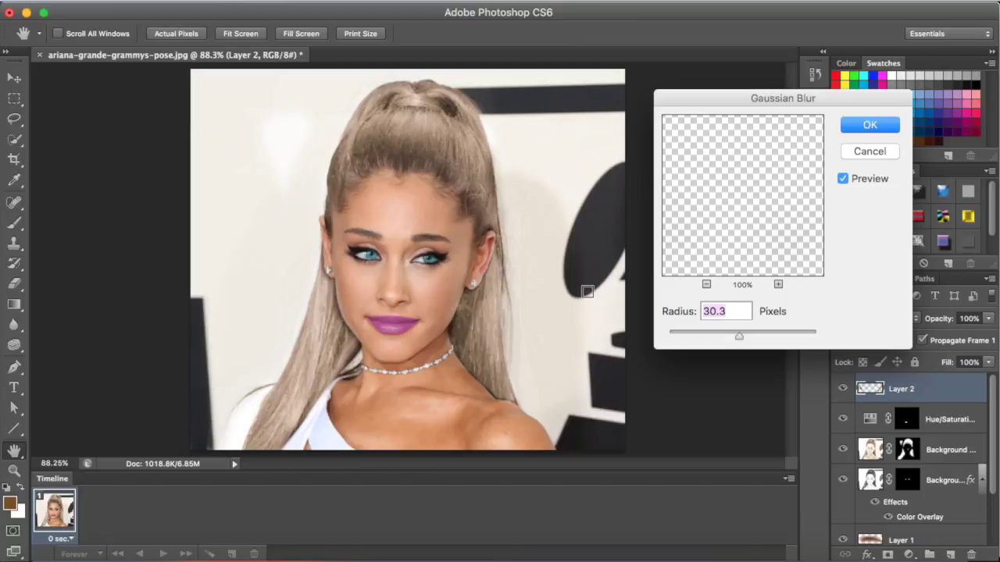
pyautogui.moveTo(714, 332)
pyautogui.mouseDown()
pyautogui.moveTo(674, 332)
pyautogui.moveTo(719, 336)
pyautogui.mouseUp()
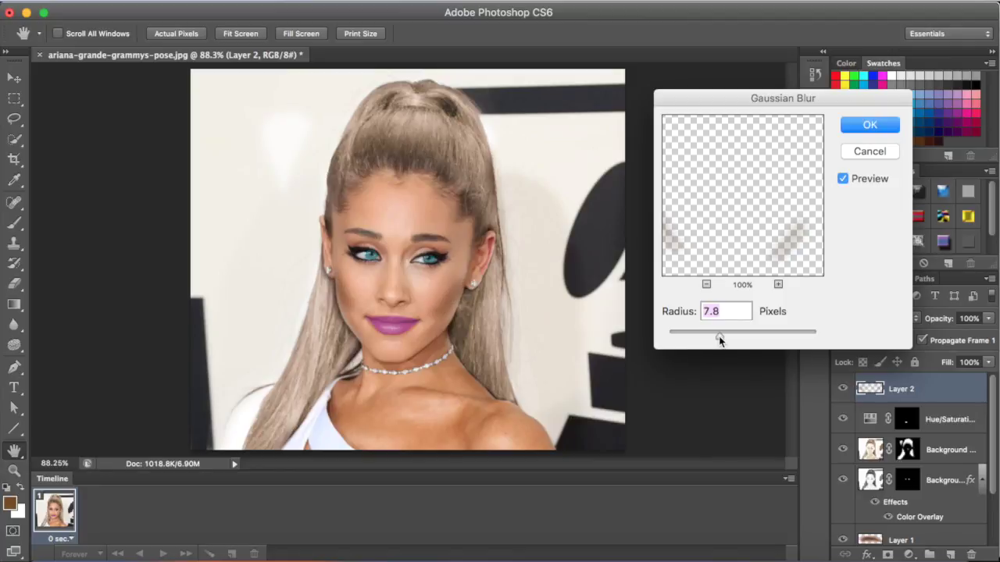
pyautogui.moveTo(724, 336); pyautogui.dragTo(731, 336)
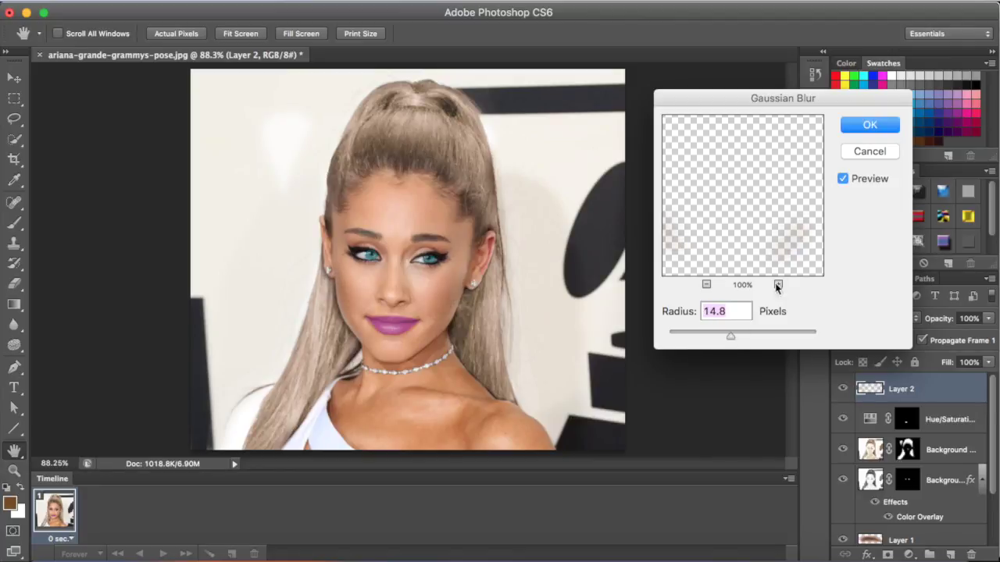
pyautogui.click(852, 123)
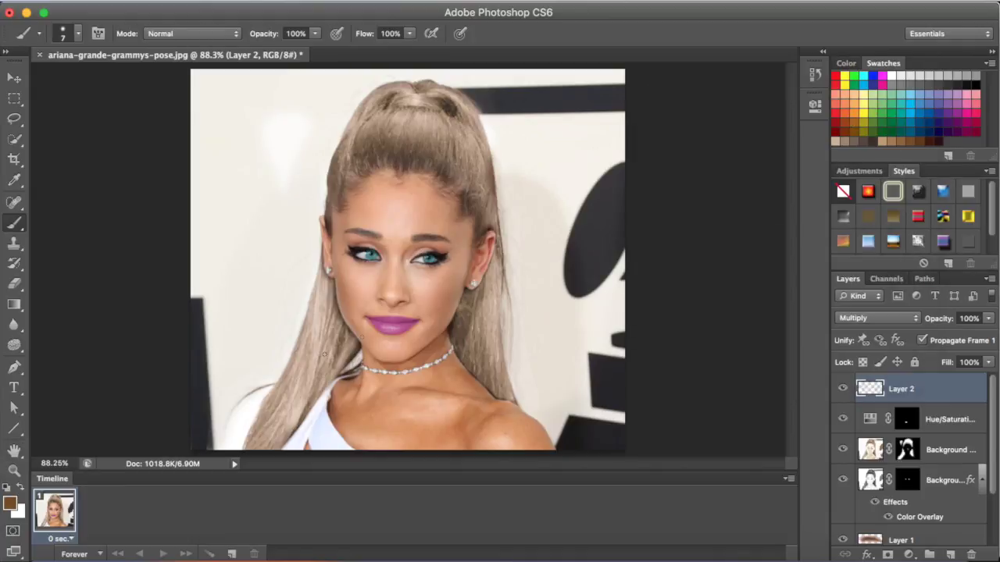
# Add a new layer and paint a brown contour stroke on each side of the upper forehead.
pyautogui.click(950, 554)
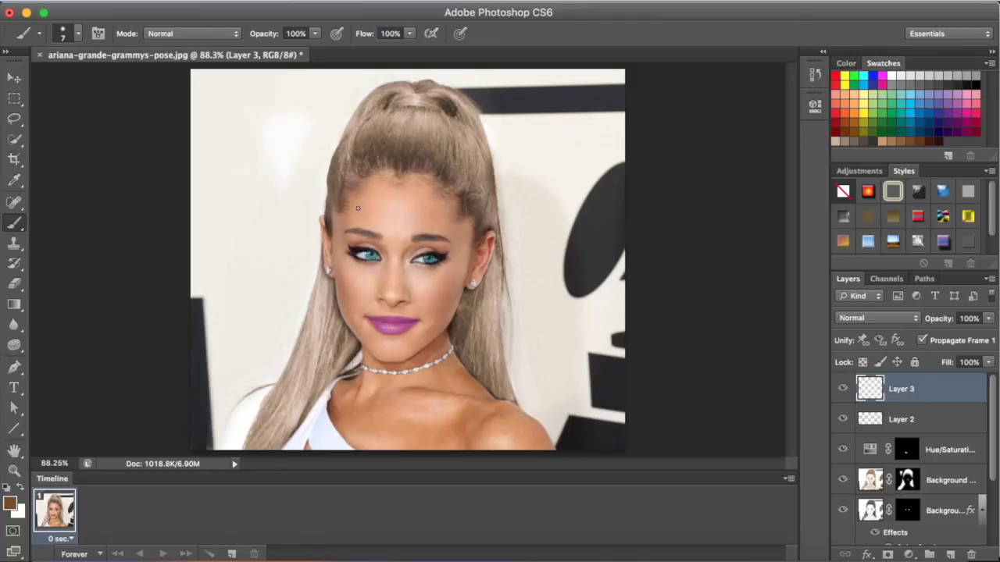
pyautogui.moveTo(385, 194); pyautogui.dragTo(386, 194)
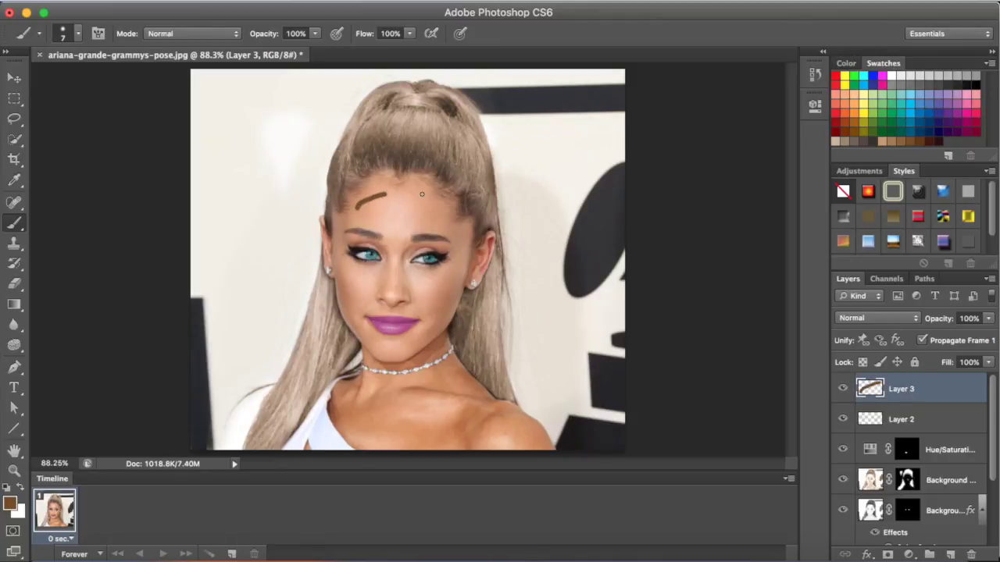
pyautogui.moveTo(443, 213); pyautogui.dragTo(443, 213)
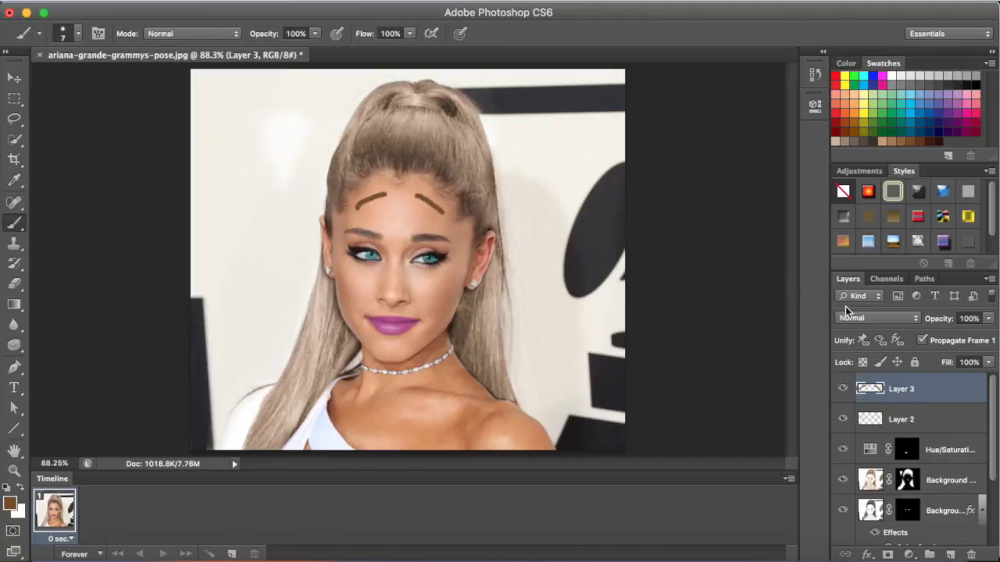
# Set the forehead contour layer, Layer 3, to Multiply and soften it with a Gaussian Blur of 14.8 pixels radius.
pyautogui.click(852, 314)
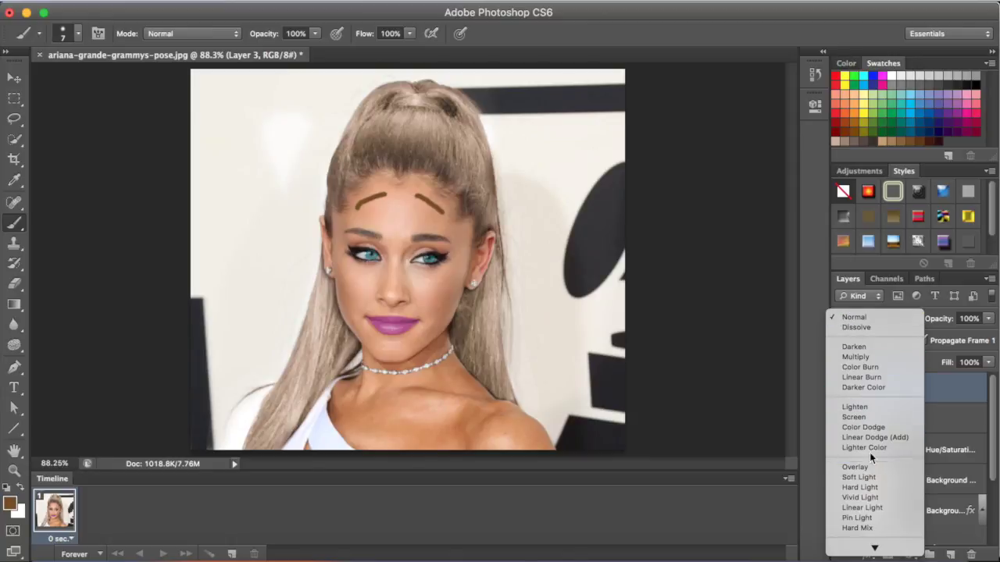
pyautogui.click(865, 357)
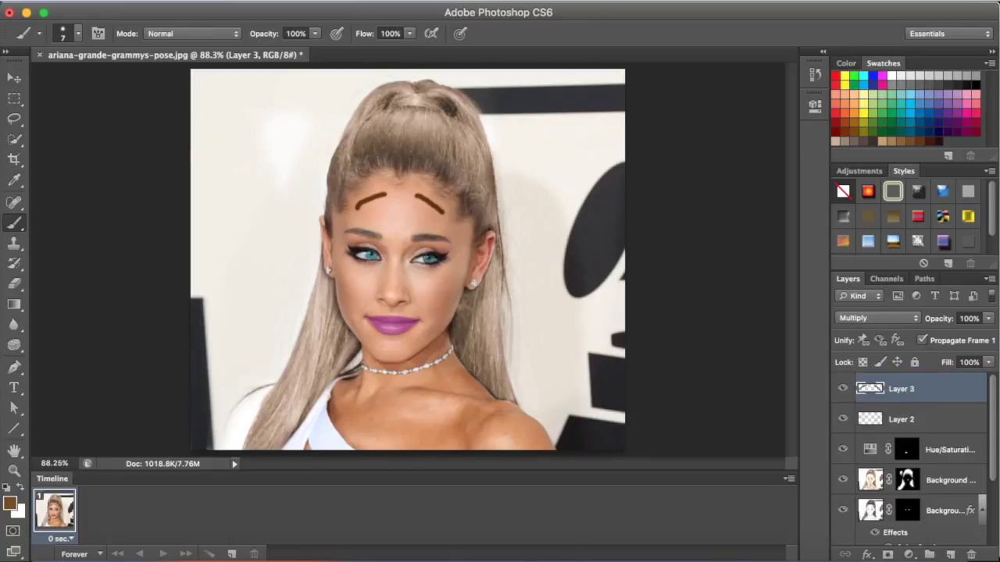
pyautogui.click(366, 0)
pyautogui.moveTo(475, 174)
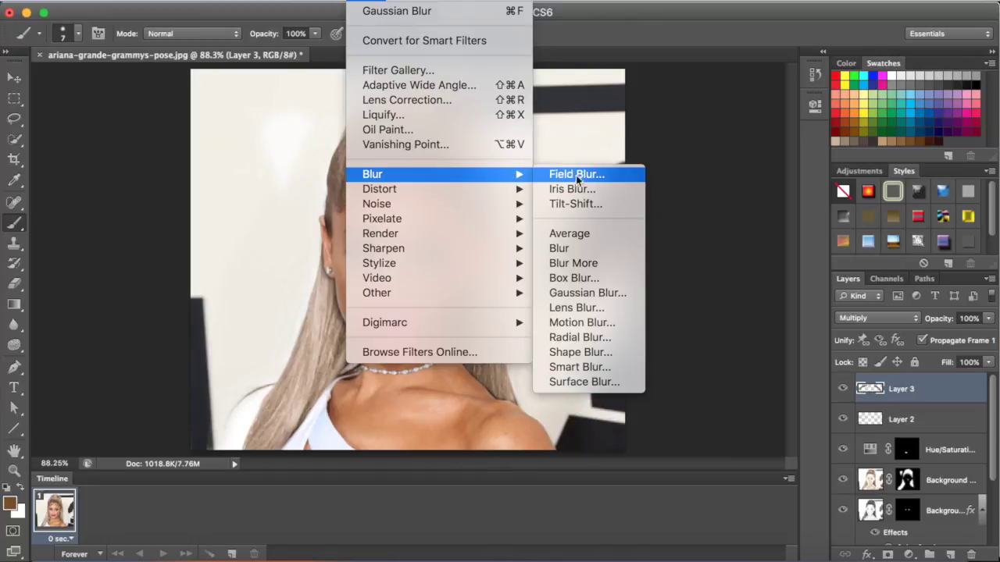
pyautogui.click(572, 292)
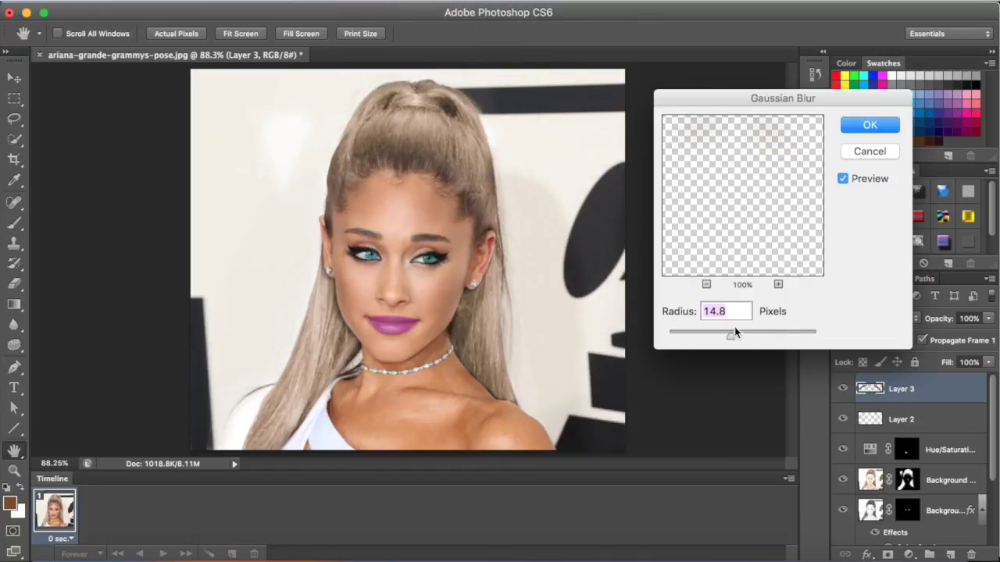
pyautogui.click(882, 132)
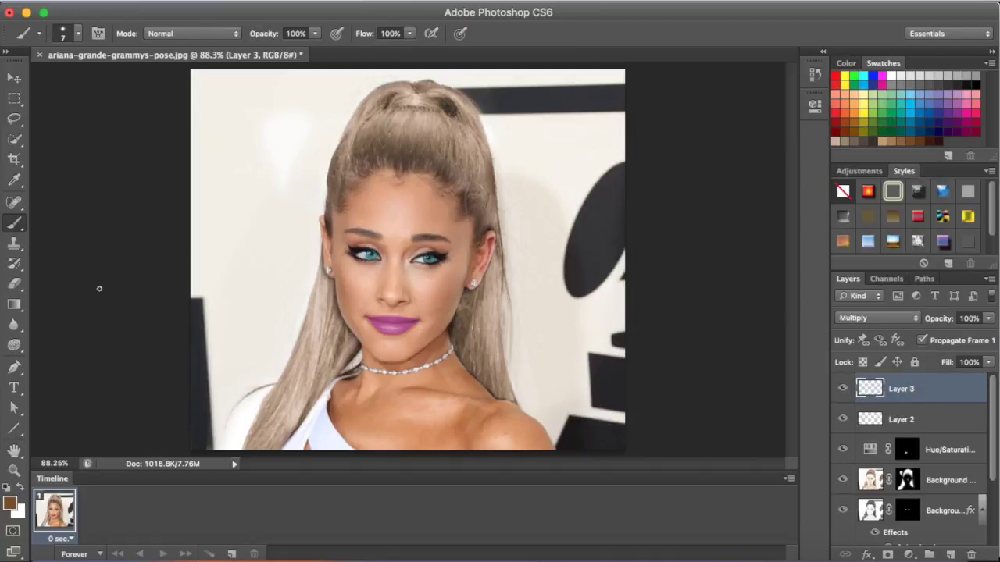
# Switch to the Eraser and enlarge its brush for cleaning up the blurred forehead contour on Layer 3.
pyautogui.click(14, 284)
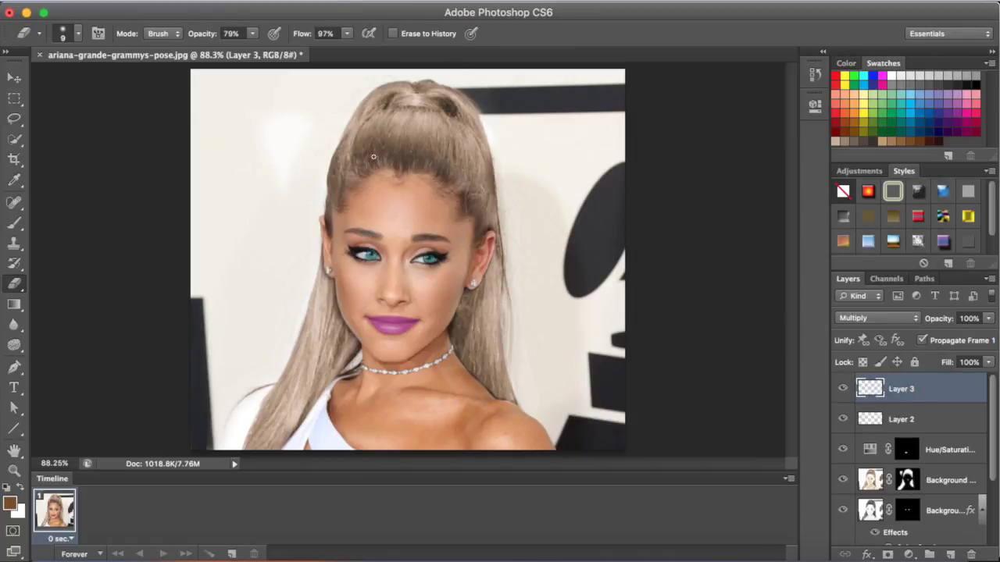
pyautogui.press(']')
pyautogui.press(']')
pyautogui.press(']')
# Add a new layer and paint a filled white inverted triangle under each eye with the brush.
pyautogui.click(14, 225)
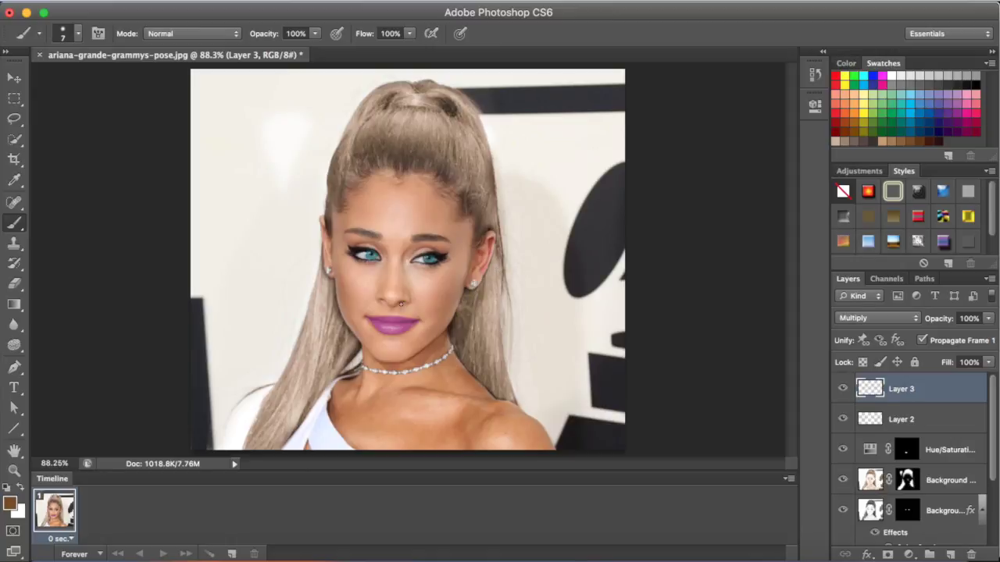
pyautogui.click(892, 76)
pyautogui.click(950, 554)
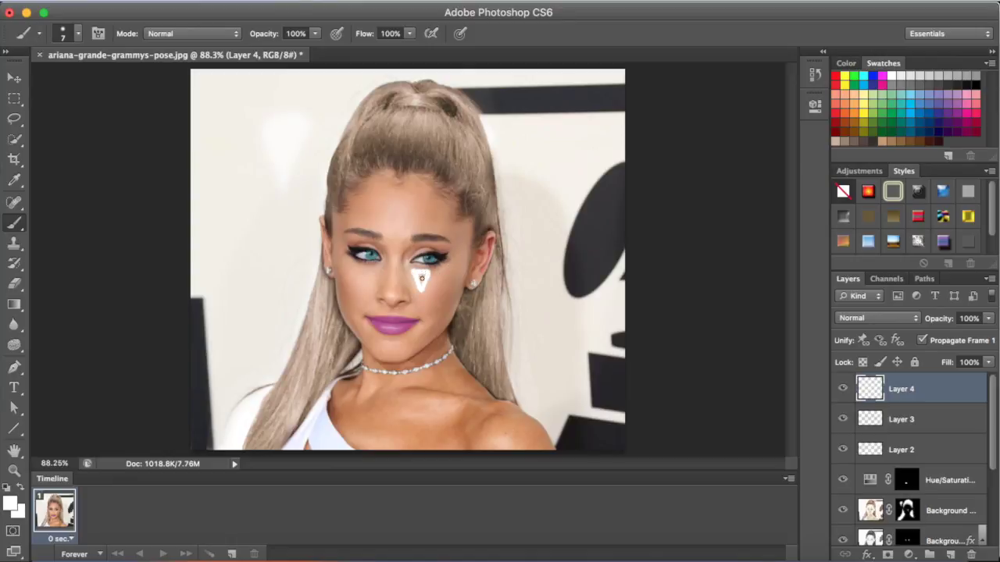
pyautogui.moveTo(421, 282); pyautogui.dragTo(419, 279)
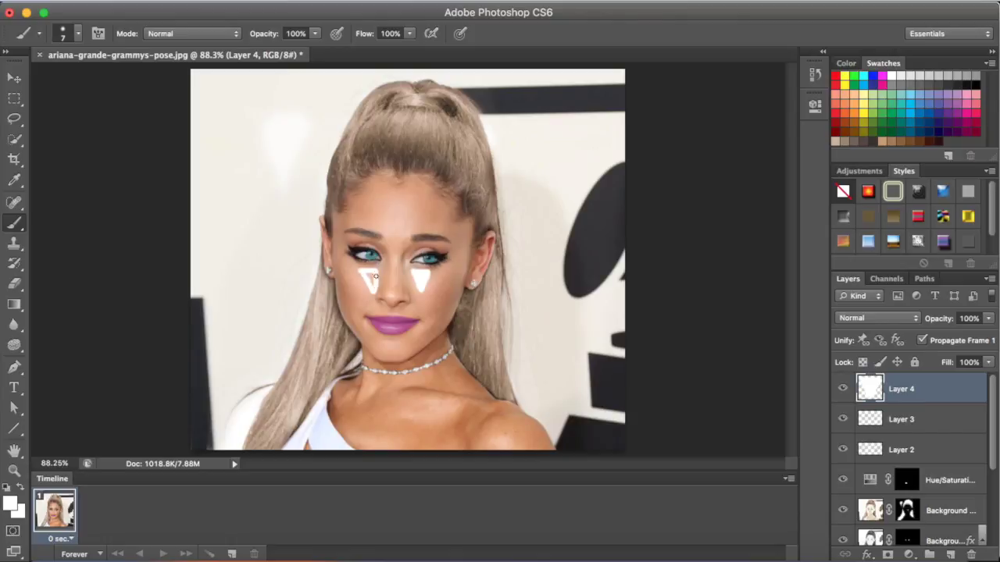
pyautogui.moveTo(370, 275); pyautogui.dragTo(366, 275)
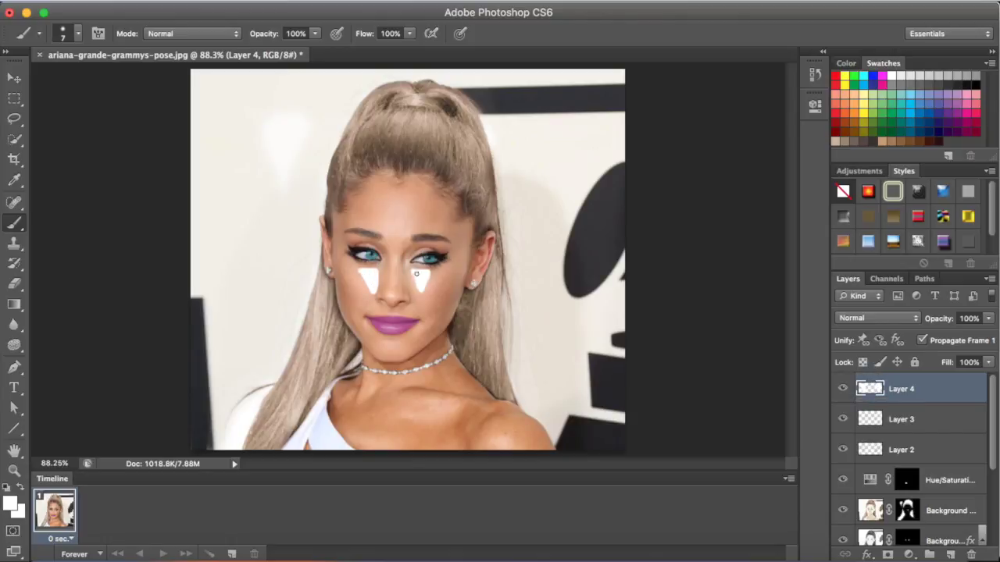
# Soften the white under-eye highlights on Layer 4 with a Gaussian Blur, adjusting the radius until they blend into the skin.
pyautogui.click(366, 1)
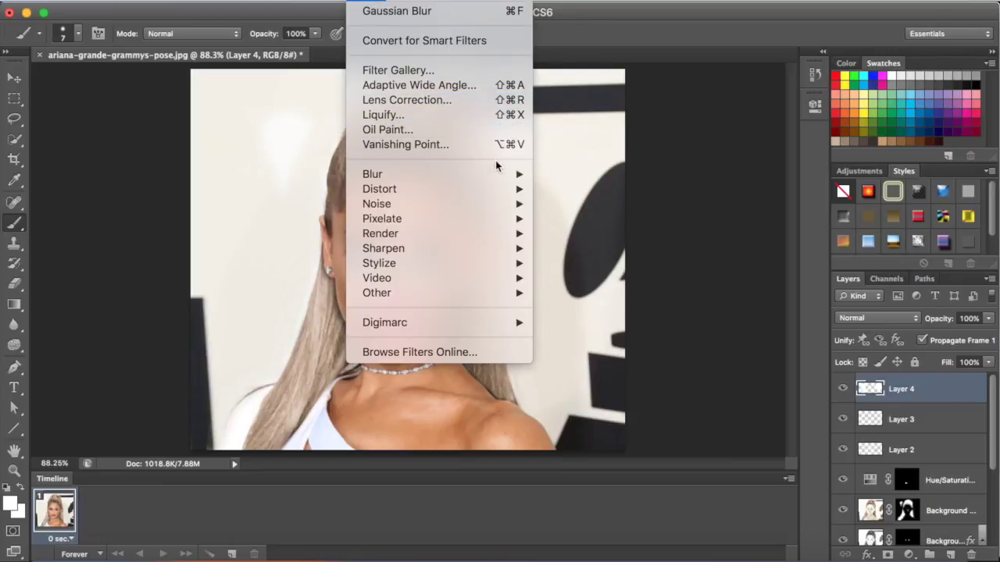
pyautogui.moveTo(516, 174)
pyautogui.click(592, 293)
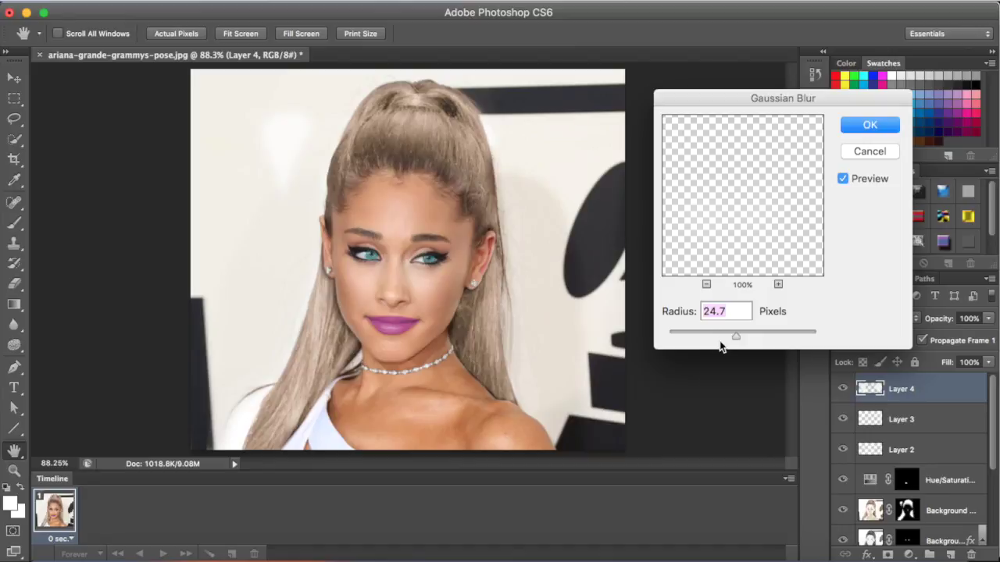
pyautogui.click(746, 333)
pyautogui.moveTo(733, 330)
pyautogui.mouseDown()
pyautogui.moveTo(712, 331)
pyautogui.moveTo(733, 336)
pyautogui.mouseUp()
pyautogui.click(879, 117)
# Add a new layer, paint a white highlight down the nose bridge, and soften it with a Gaussian Blur of 8.5 pixels radius.
pyautogui.click(950, 554)
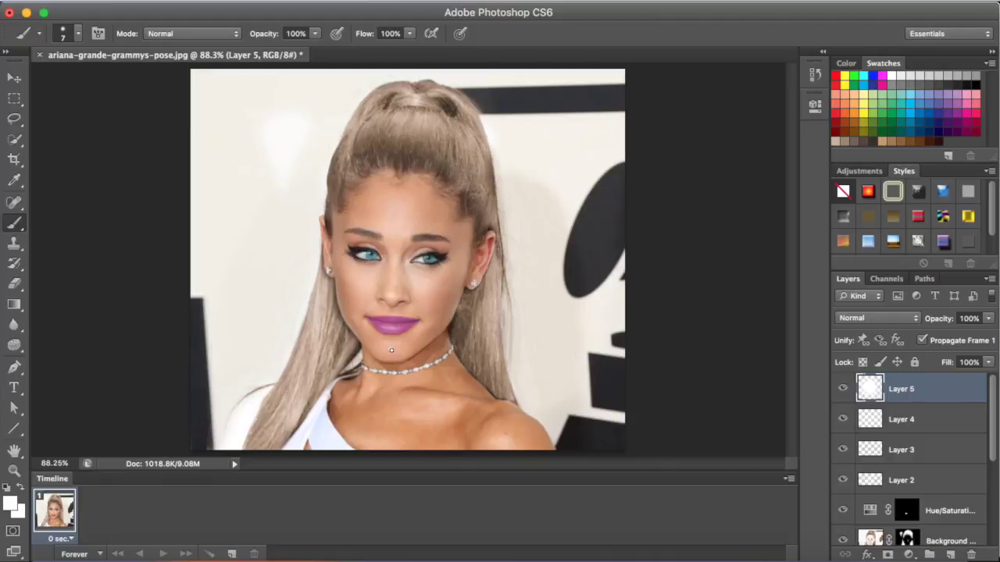
pyautogui.moveTo(391, 287); pyautogui.dragTo(393, 270)
pyautogui.click(574, 278)
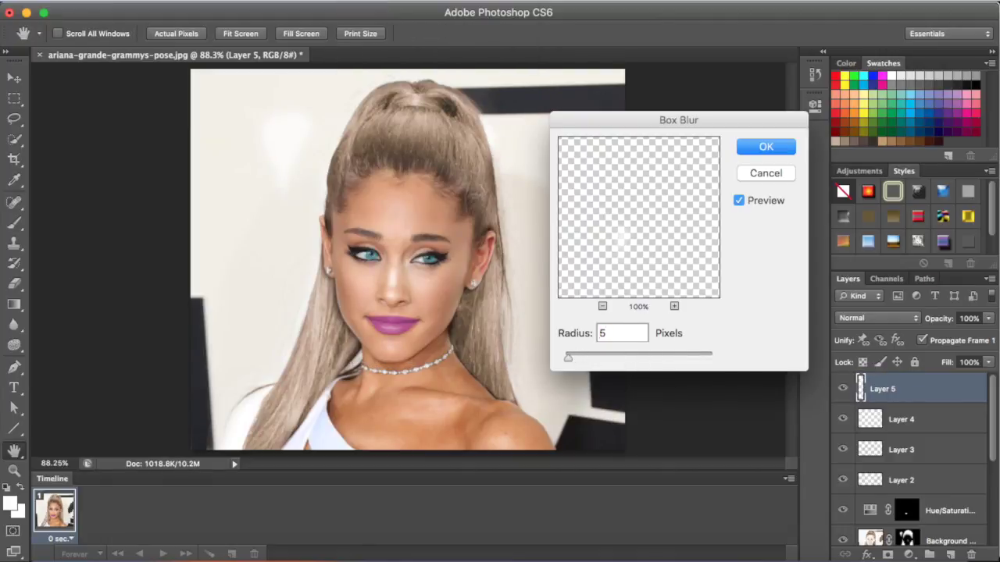
pyautogui.click(747, 174)
pyautogui.click(359, 1)
pyautogui.moveTo(438, 174)
pyautogui.click(587, 293)
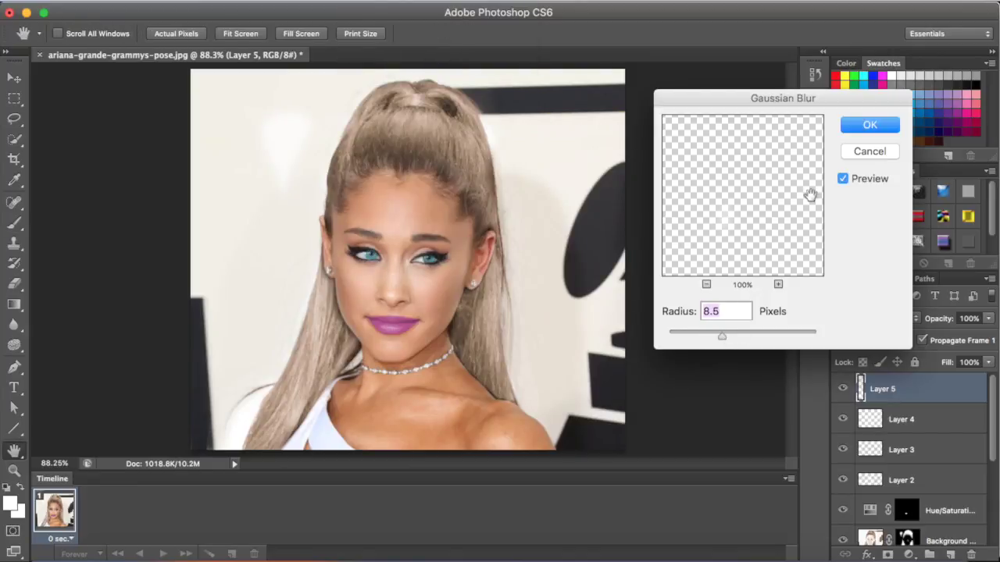
pyautogui.press('Return')
# Add a new layer, revert the first white forehead shape, and repaint the white highlight just above and between the eyebrows.
pyautogui.click(949, 554)
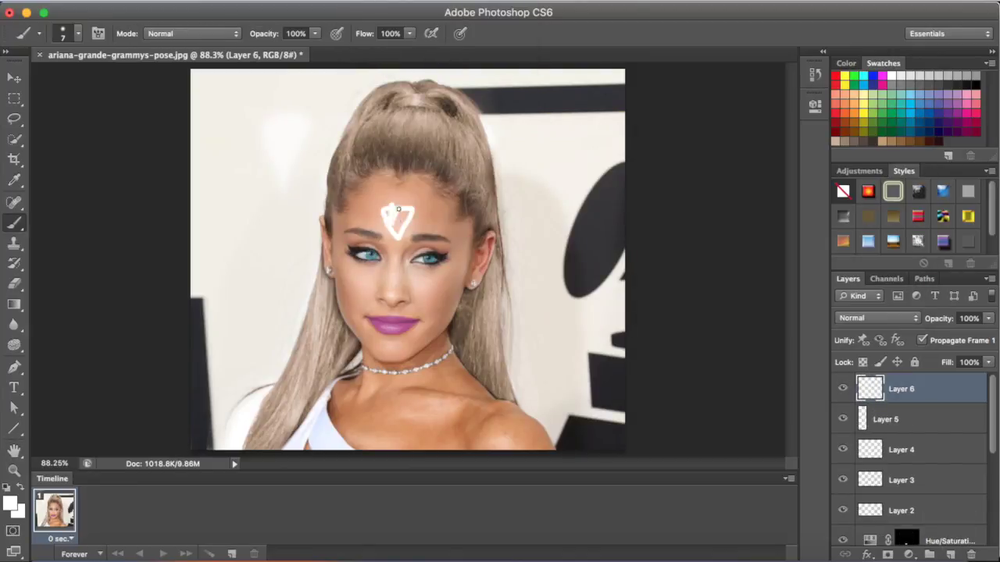
pyautogui.click(813, 78)
pyautogui.click(699, 106)
pyautogui.moveTo(392, 230); pyautogui.dragTo(393, 227)
pyautogui.click(361, 2)
pyautogui.moveTo(447, 176)
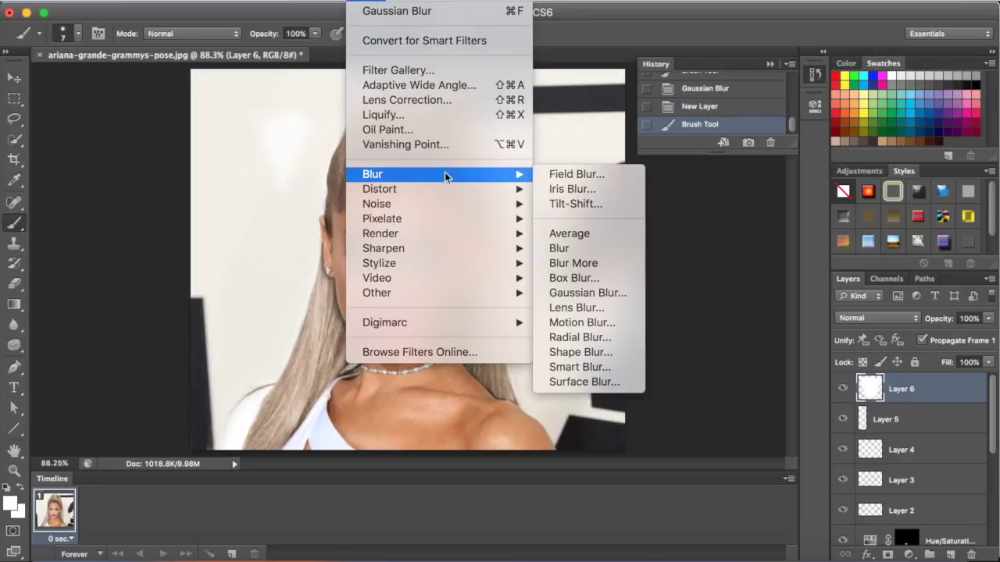
pyautogui.click(592, 280)
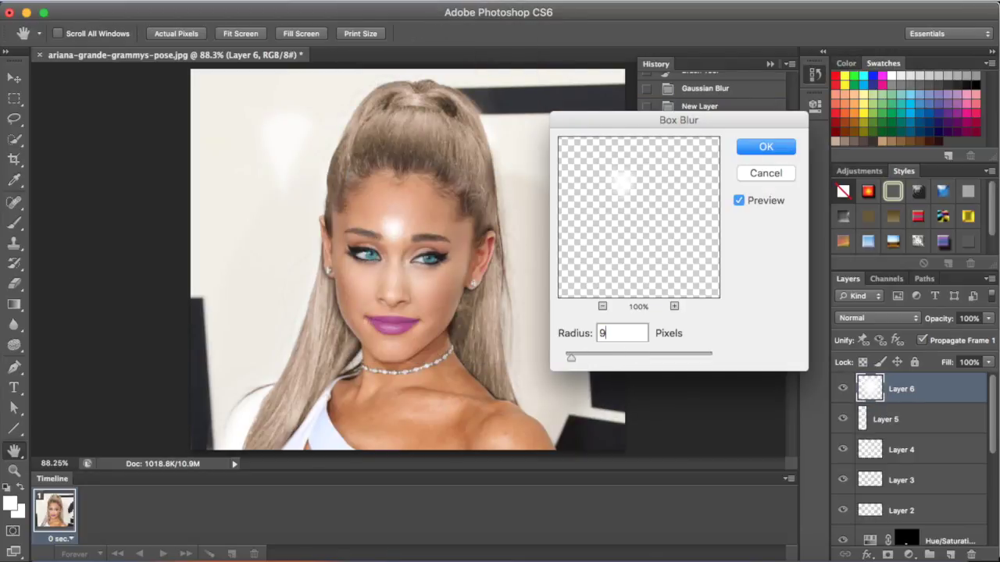
pyautogui.click(765, 174)
# Soften the white forehead highlight on Layer 6 with a Gaussian Blur, adjusting the radius to blend it into the skin.
pyautogui.click(361, 3)
pyautogui.moveTo(469, 175)
pyautogui.click(586, 292)
pyautogui.click(738, 333)
pyautogui.click(865, 129)
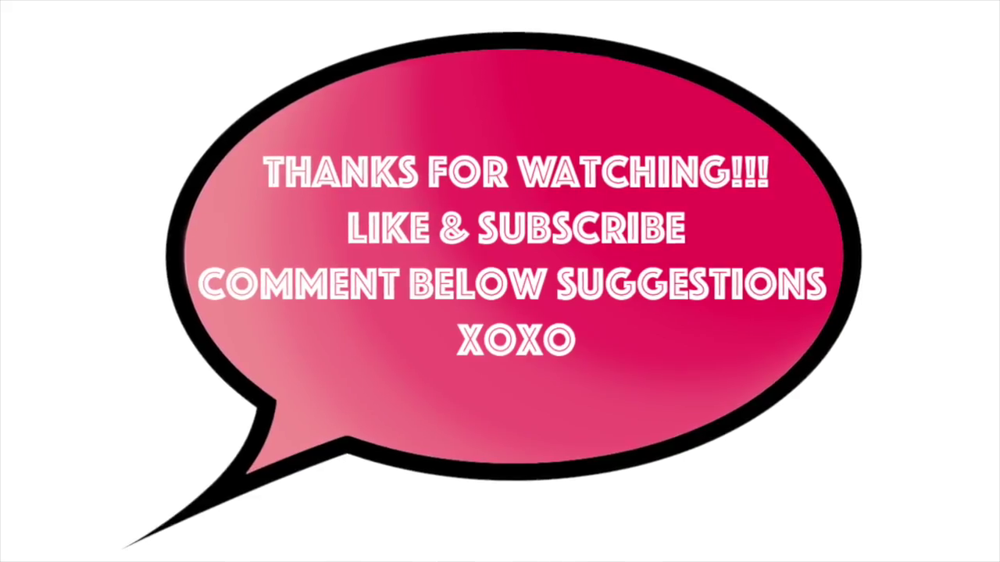